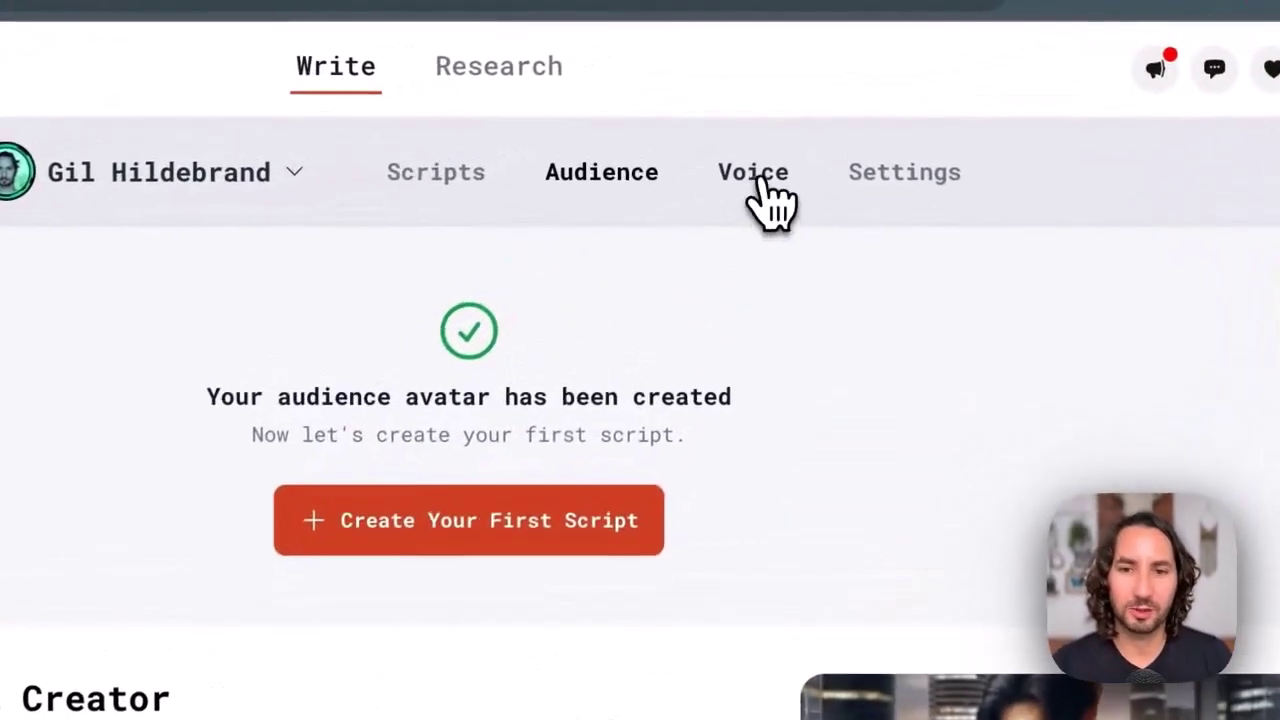
Open the channel's voice page and examine the selected voice's sample prompt and its generated preview text
left_click(760, 182)
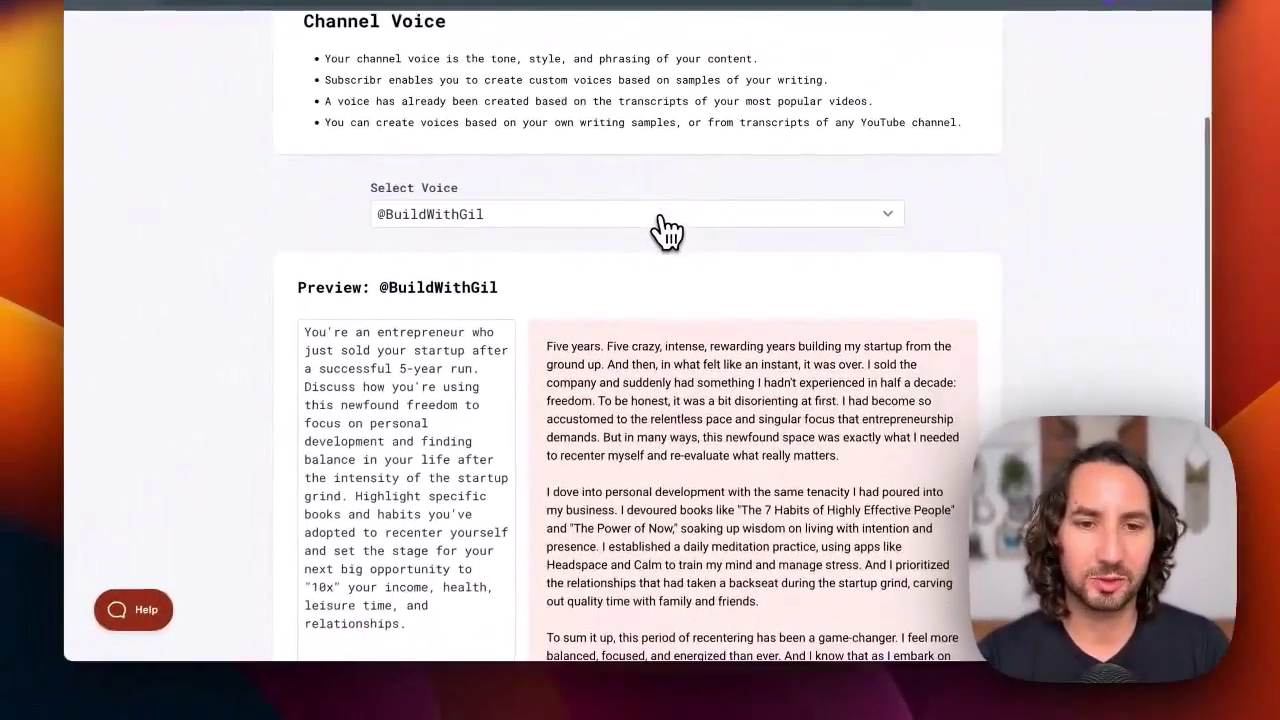
scroll(645, 336, "down", 2)
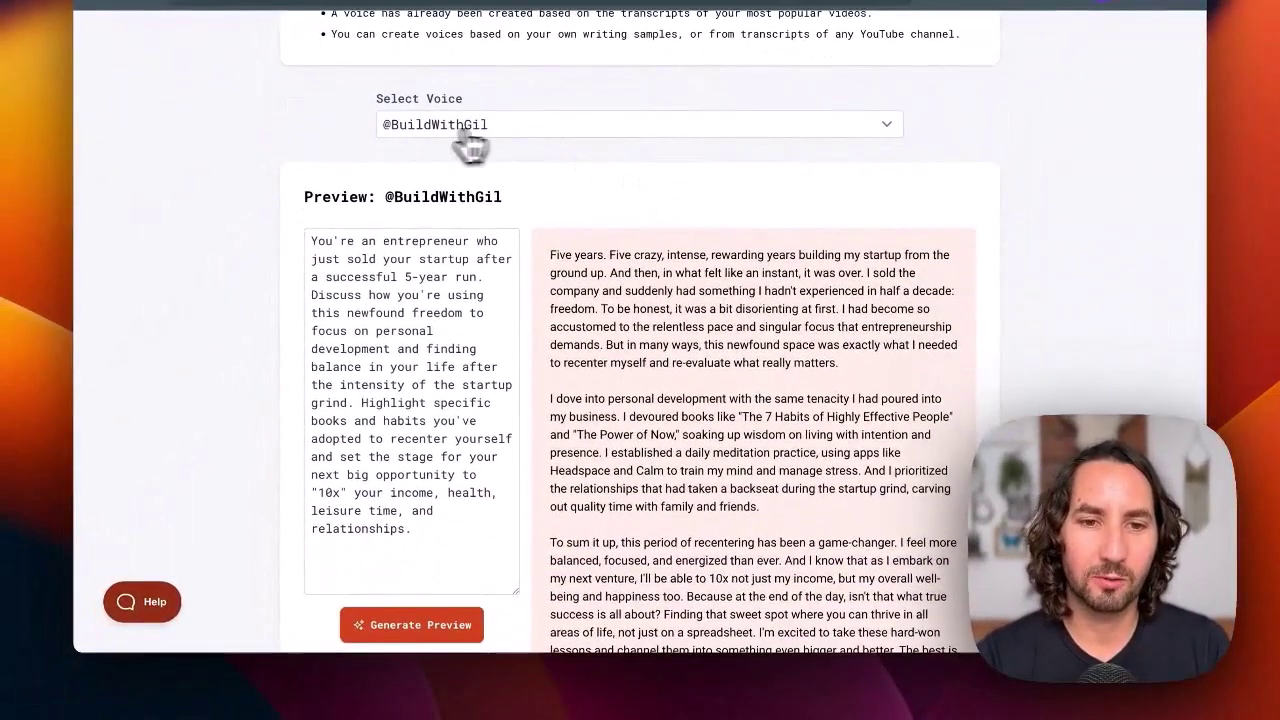
scroll(606, 337, "down", 2)
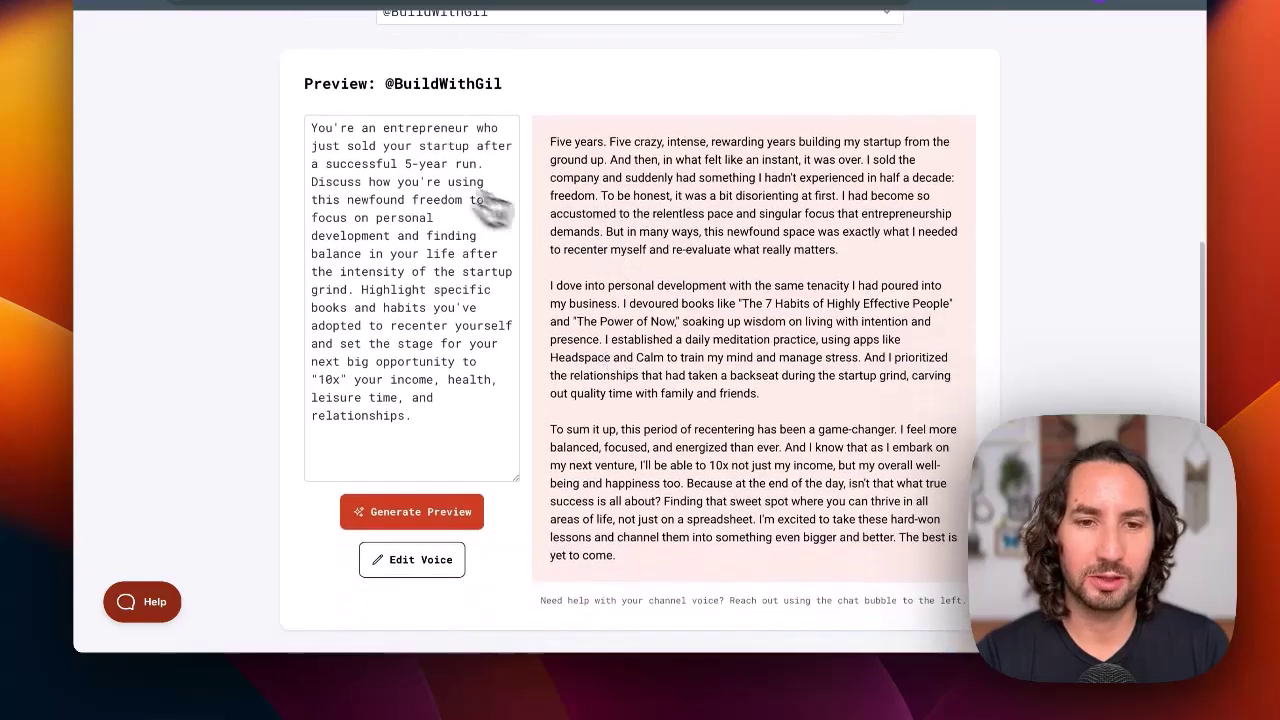
left_click(314, 128)
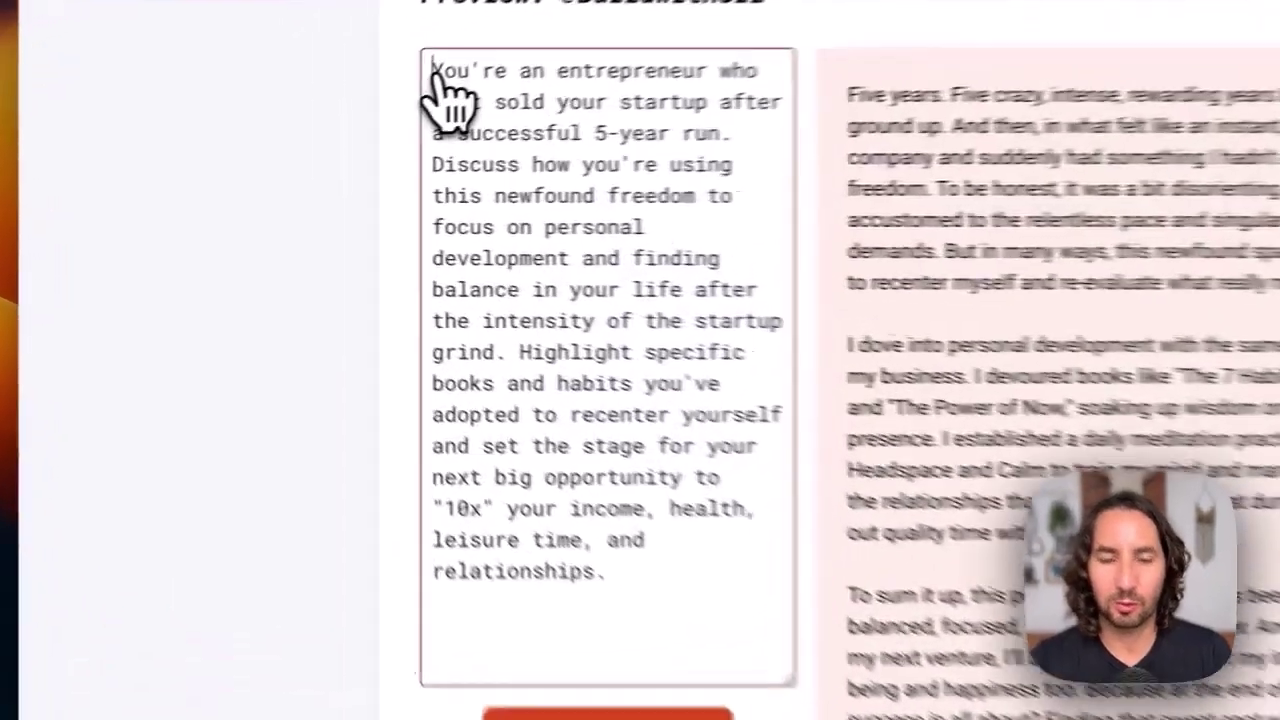
left_click_drag(437, 68, 790, 575)
left_click(753, 594)
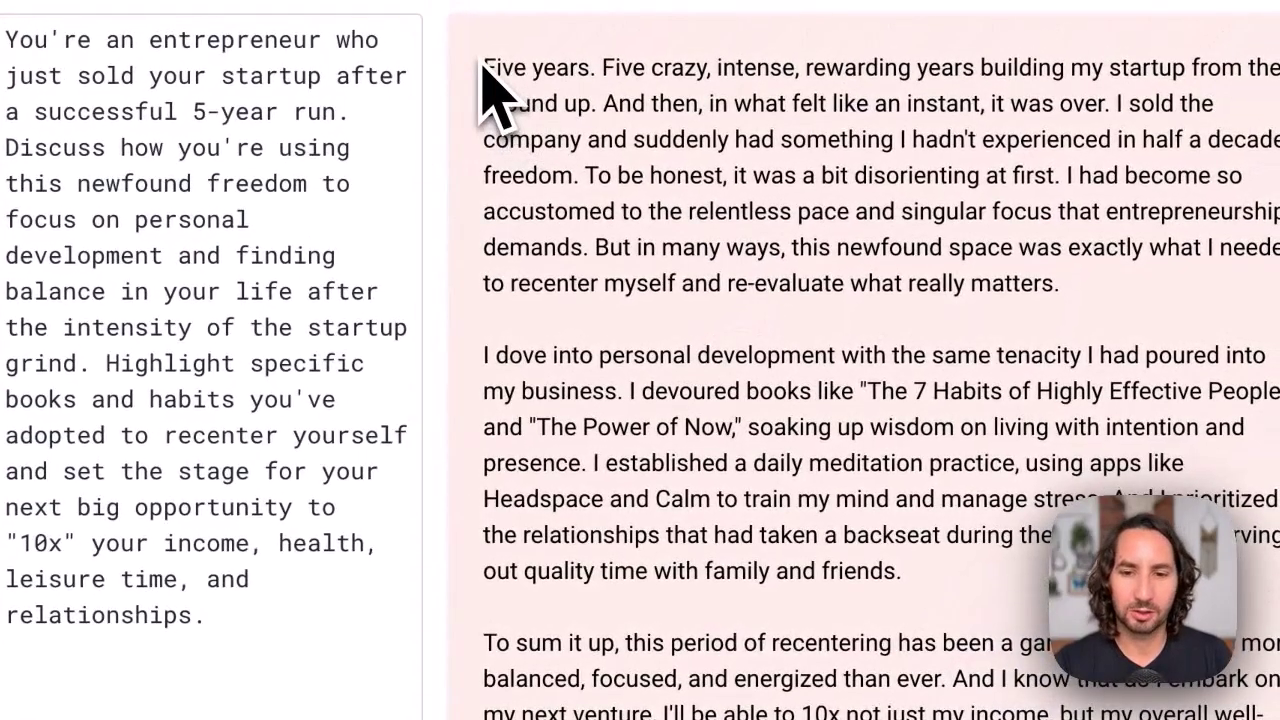
left_click_drag(483, 69, 888, 719)
left_click(674, 558)
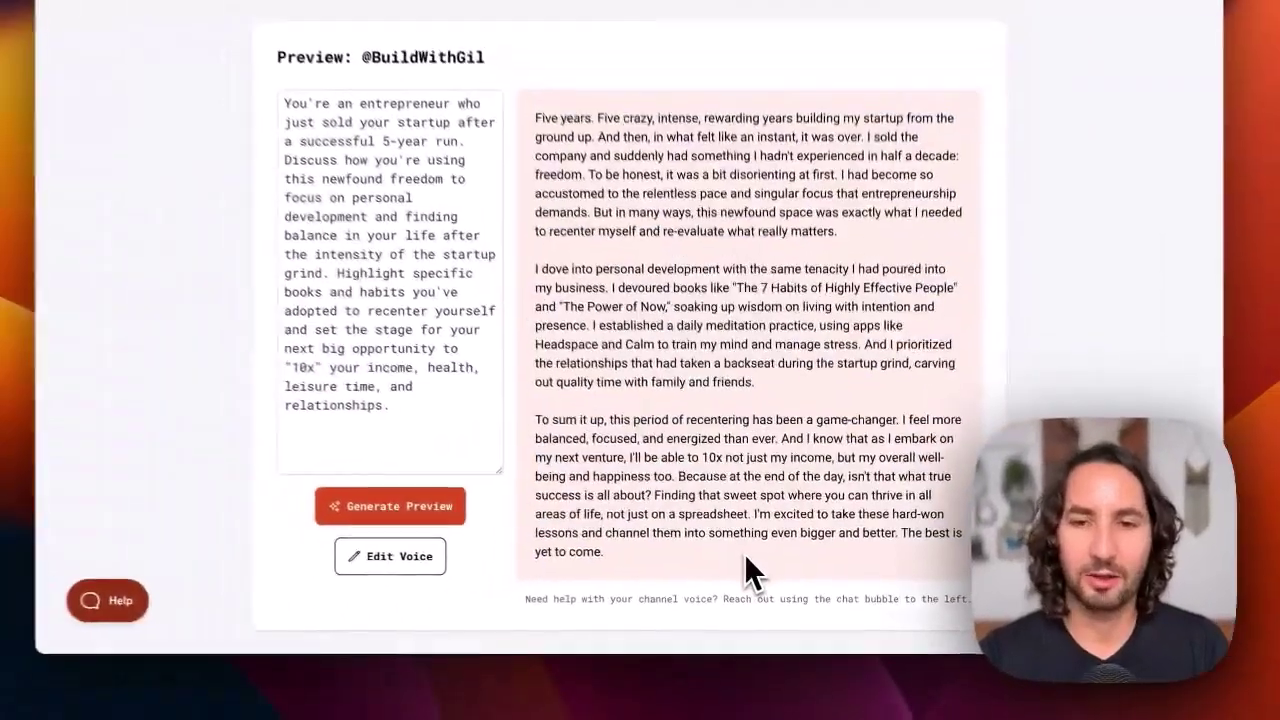
scroll(757, 572, "down", 1)
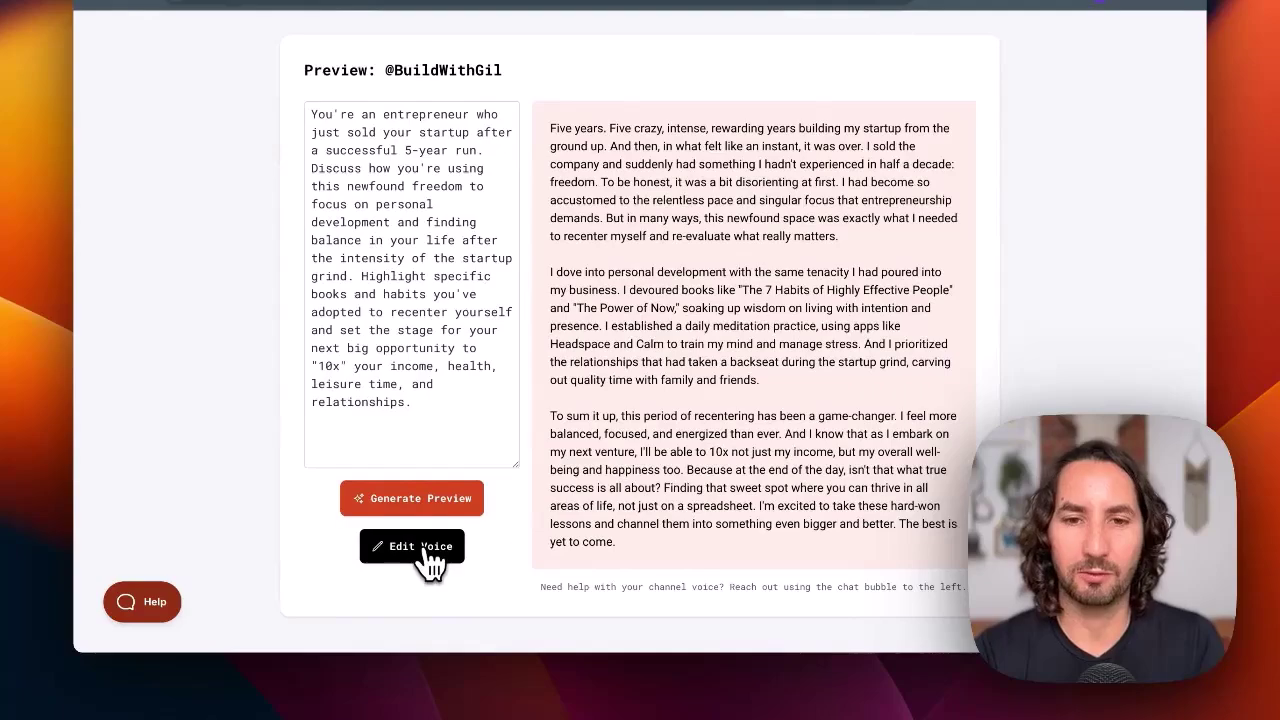
Edit the channel voice, adding the custom instruction "Always use simnple language except when mentioning AI technology", and save it
left_click(425, 548)
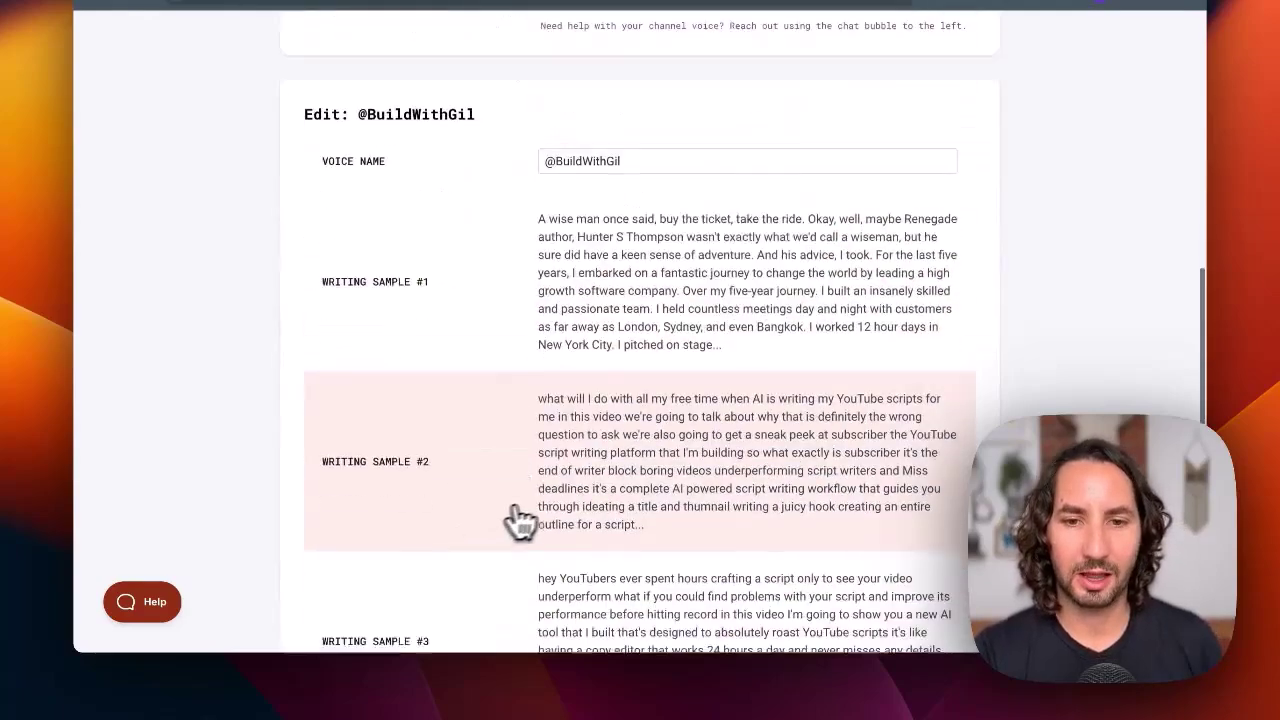
scroll(563, 510, "down", 10)
left_click(689, 360)
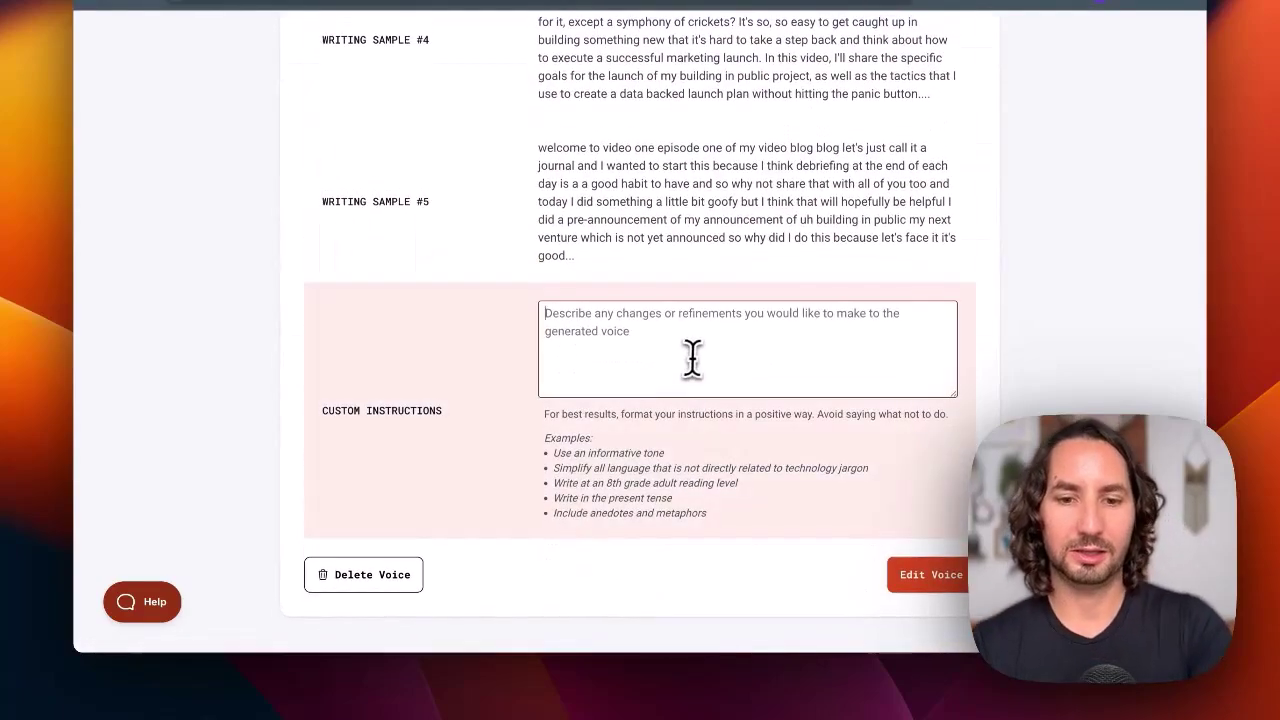
type("Always use simnple ")
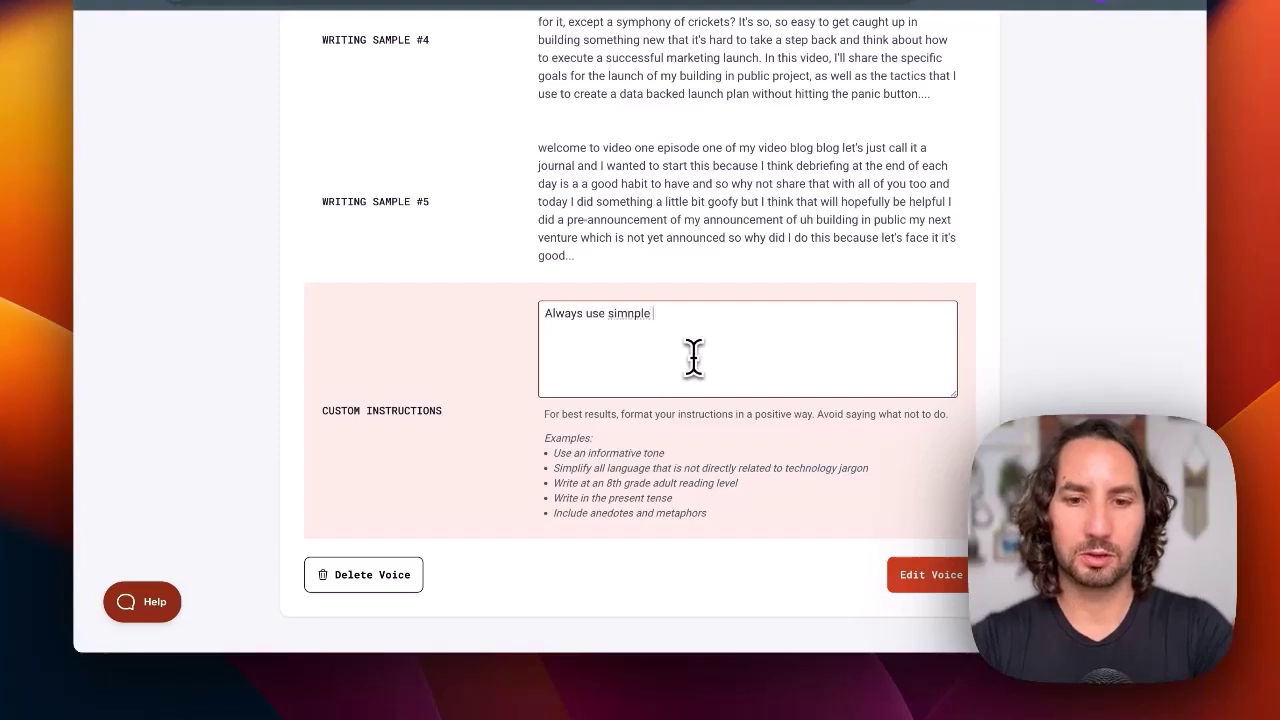
type("language except when mentioning")
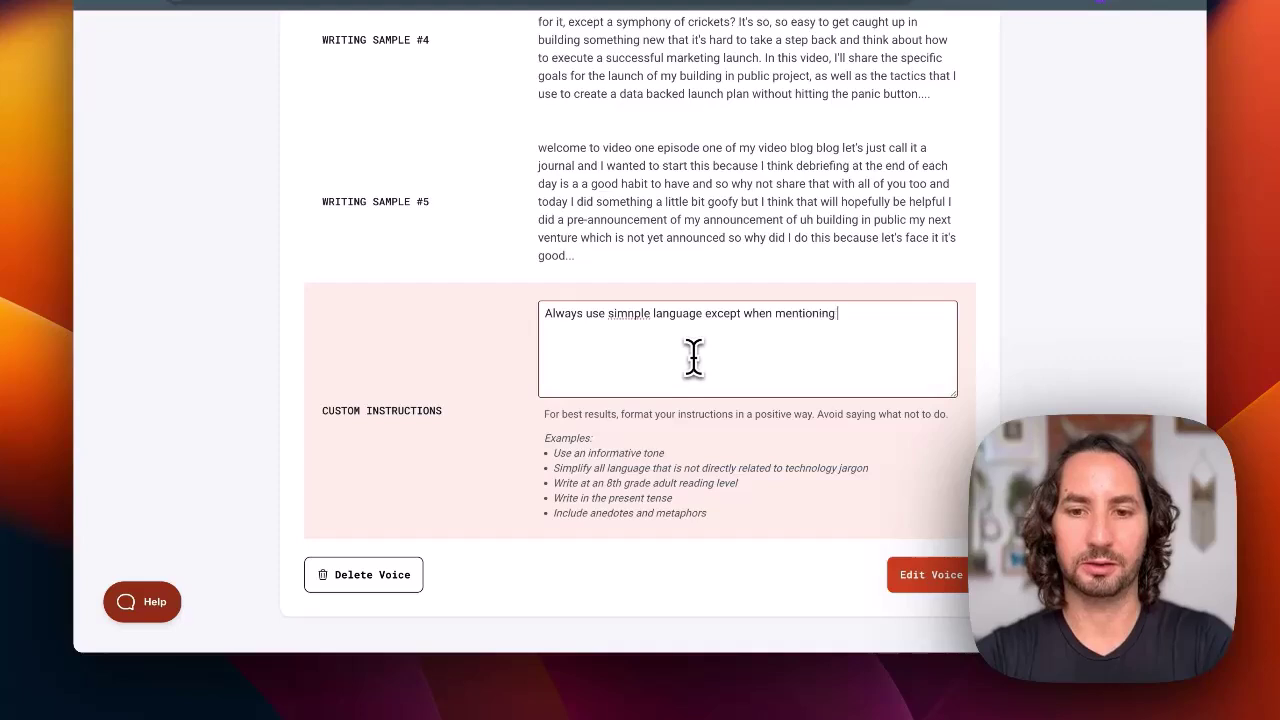
type(" AI technology")
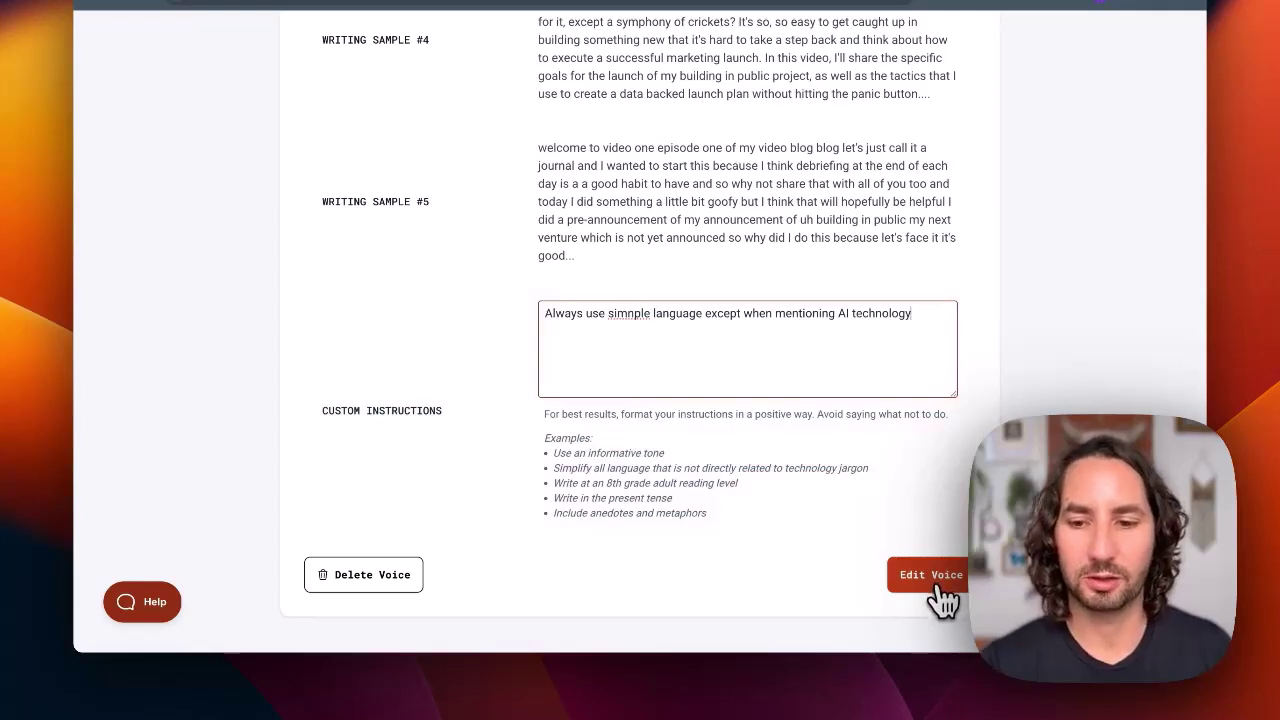
left_click(938, 586)
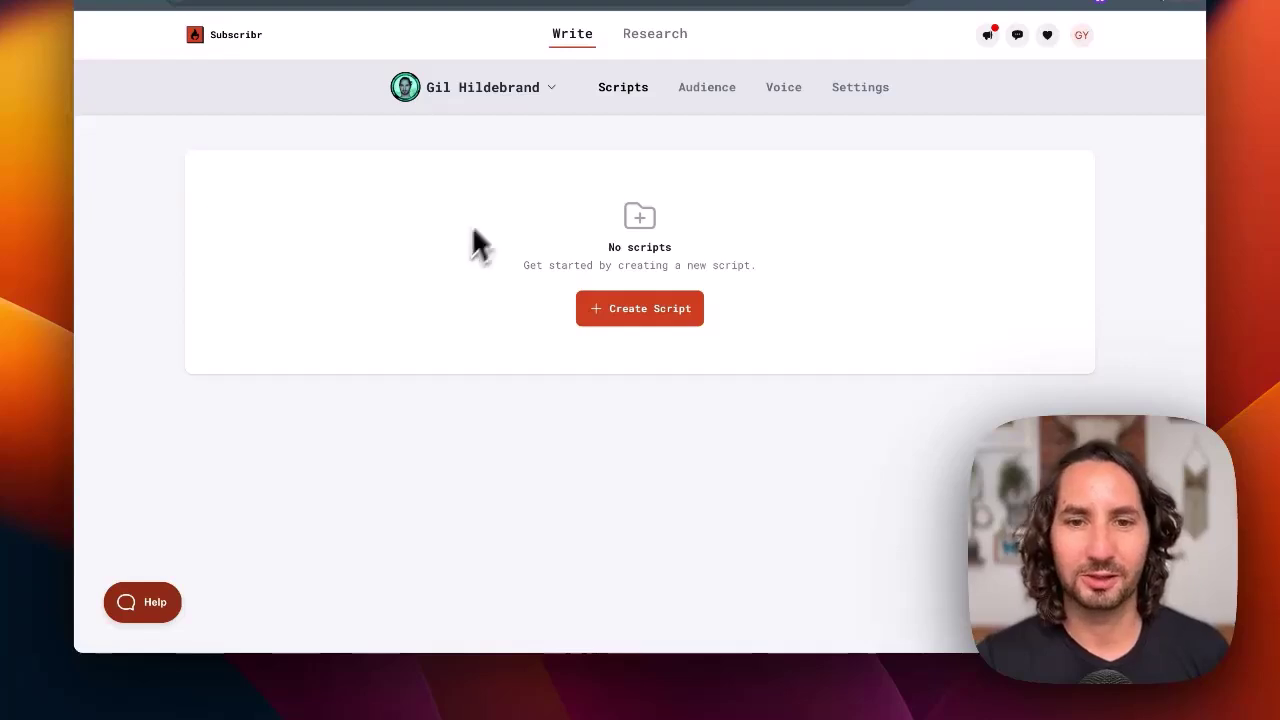
Create a new script and set its target length to 2,000 words (~12 minutes)
left_click(648, 318)
scroll(393, 315, "down", 3)
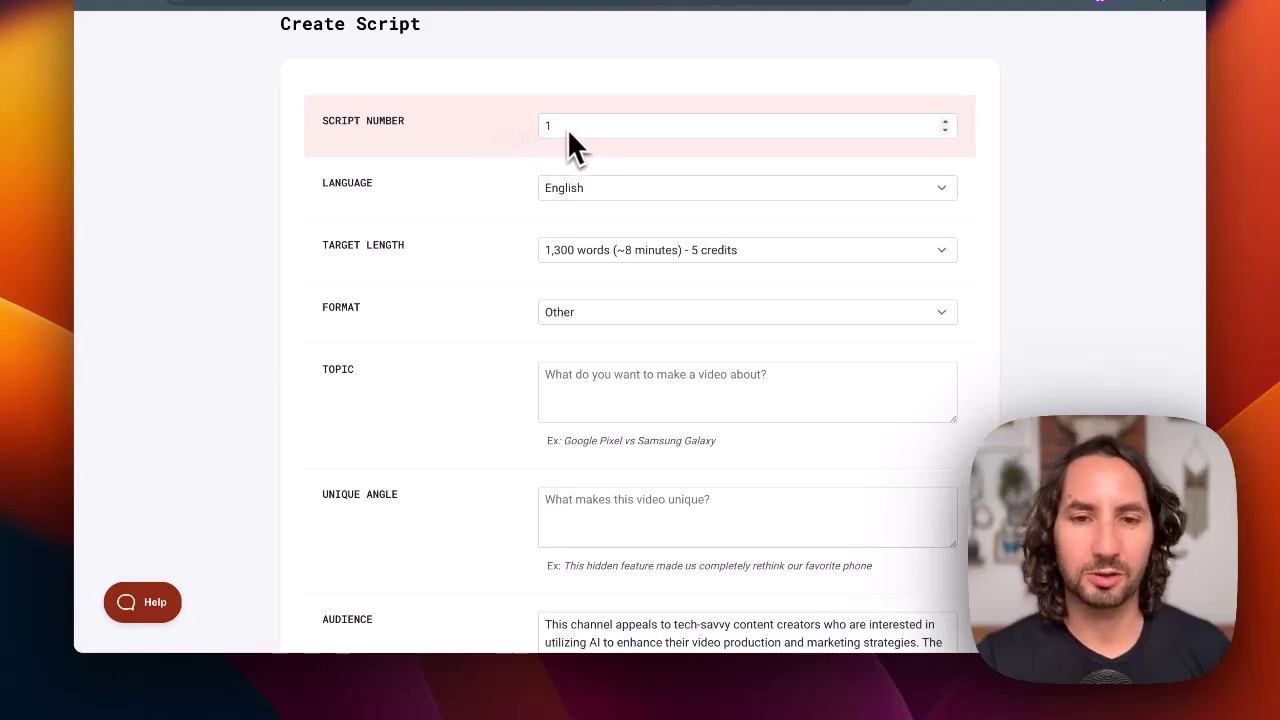
scroll(472, 266, "down", 2)
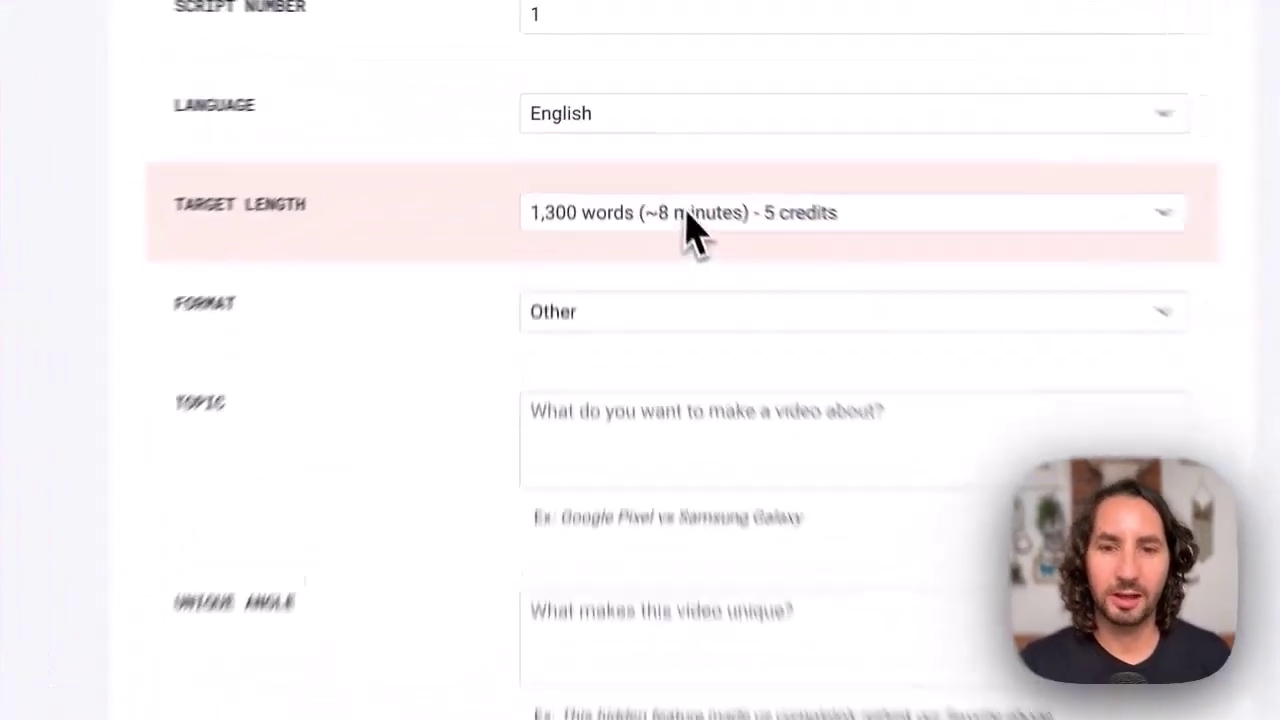
left_click(650, 147)
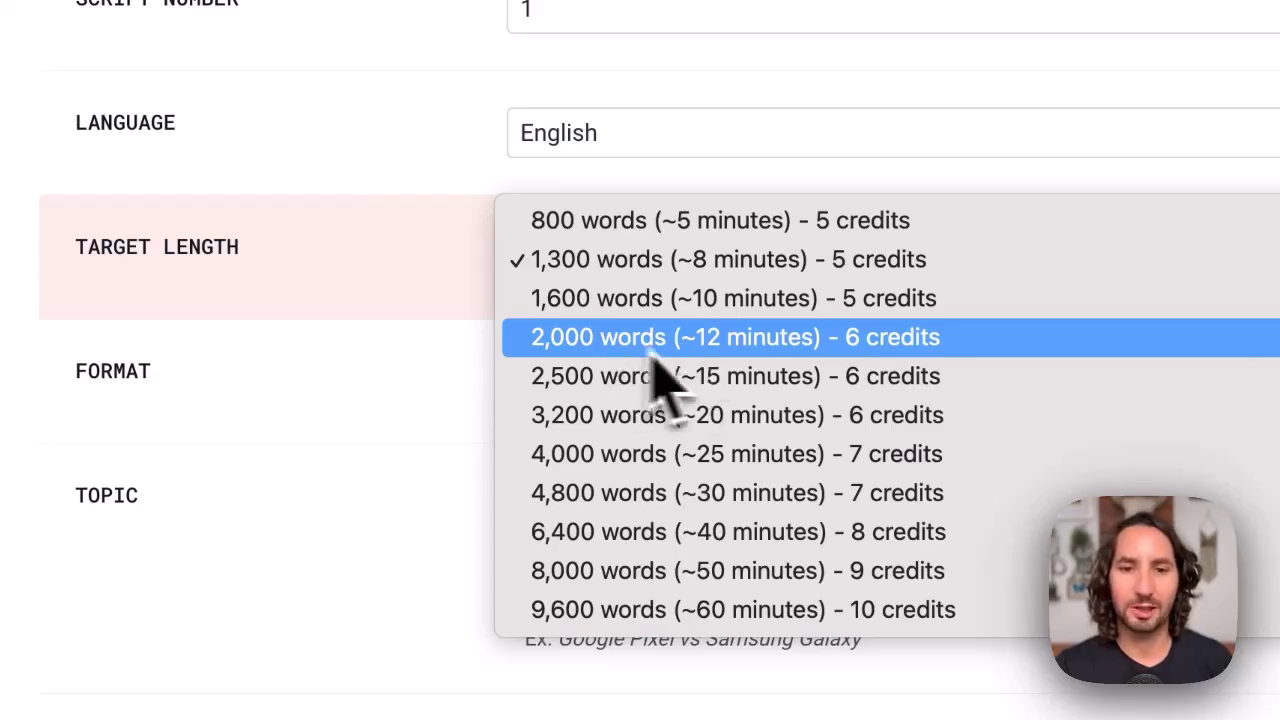
left_click(600, 348)
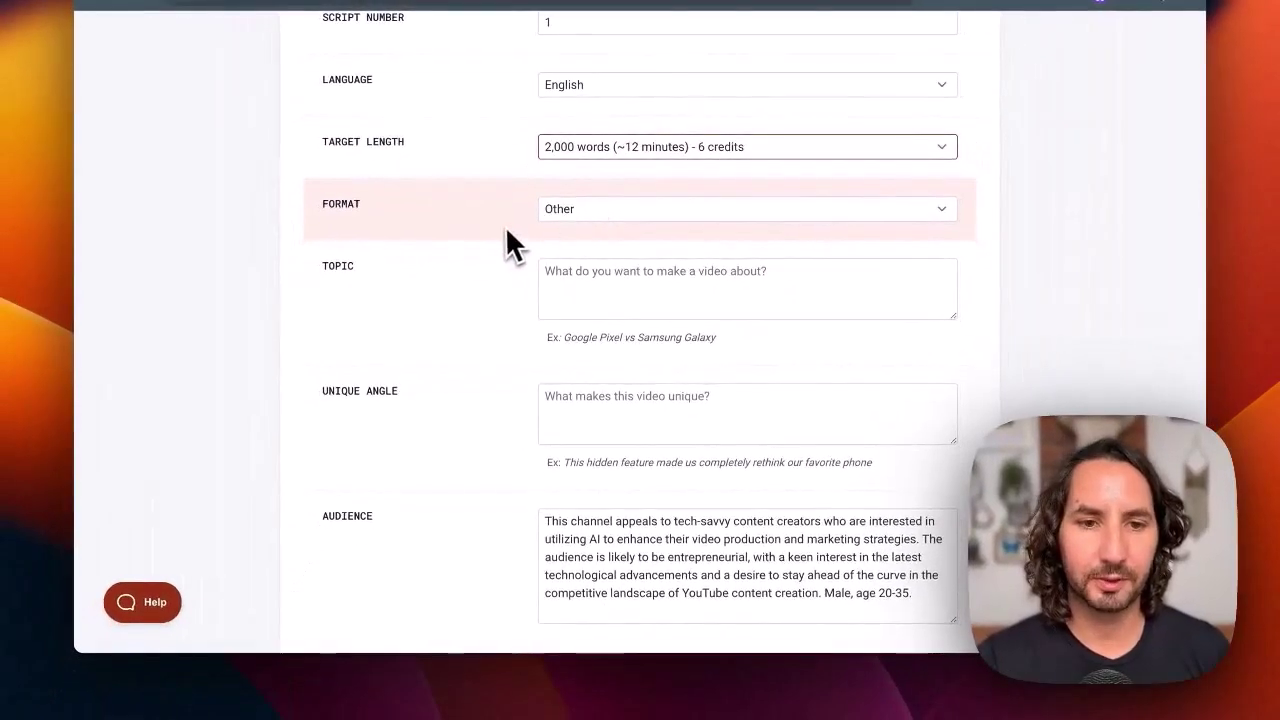
Set the script format to Compilation / Listicle and extend the compilation items to five rows
scroll(505, 245, "down", 2)
left_click(632, 146)
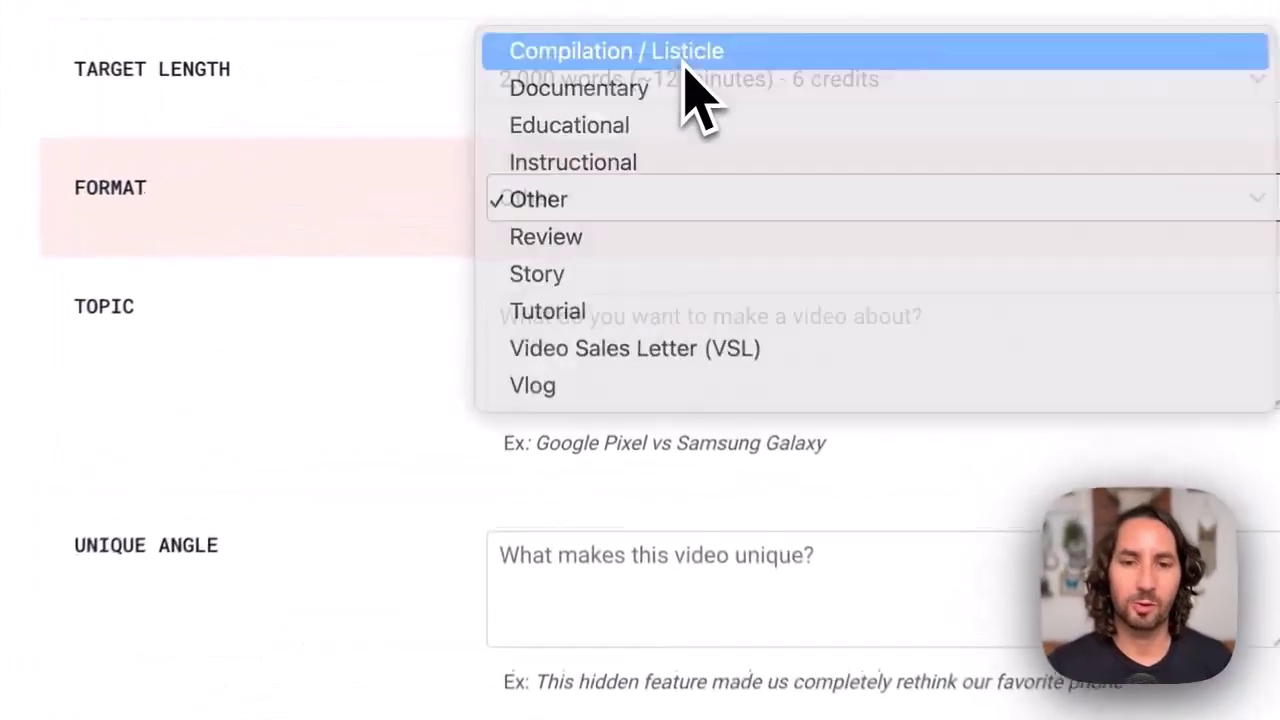
left_click(617, 74)
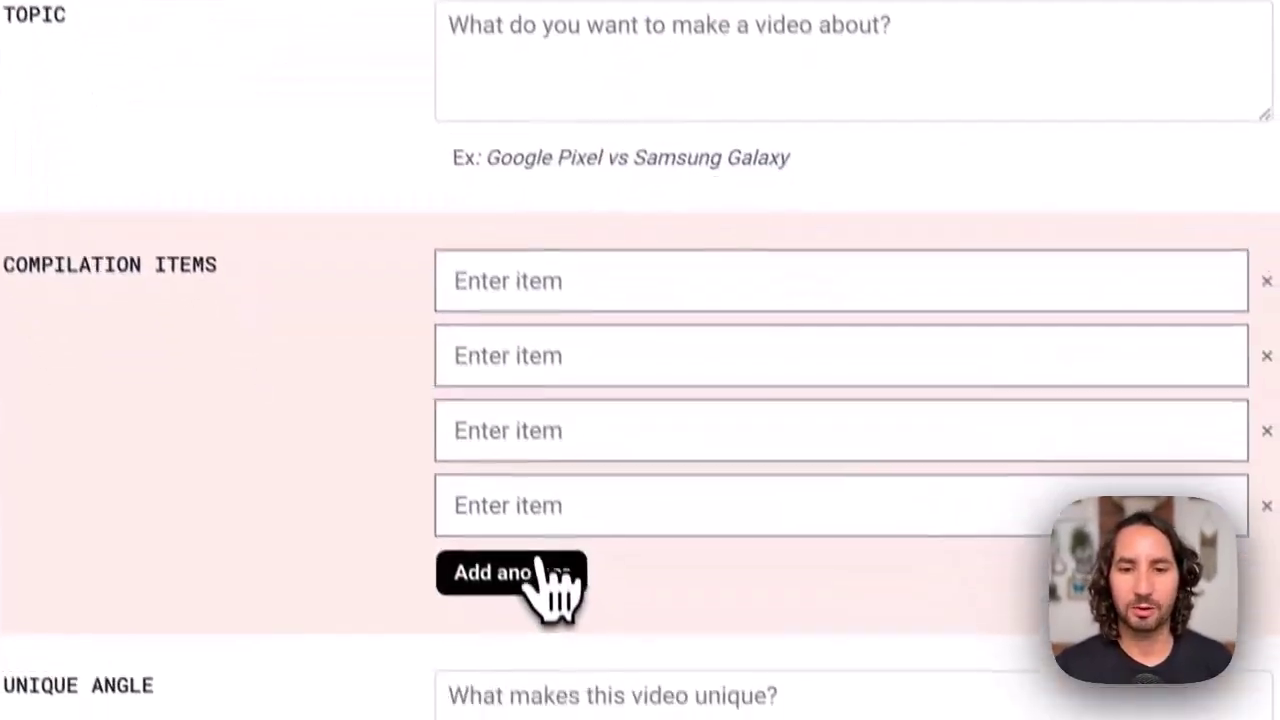
left_click(535, 565)
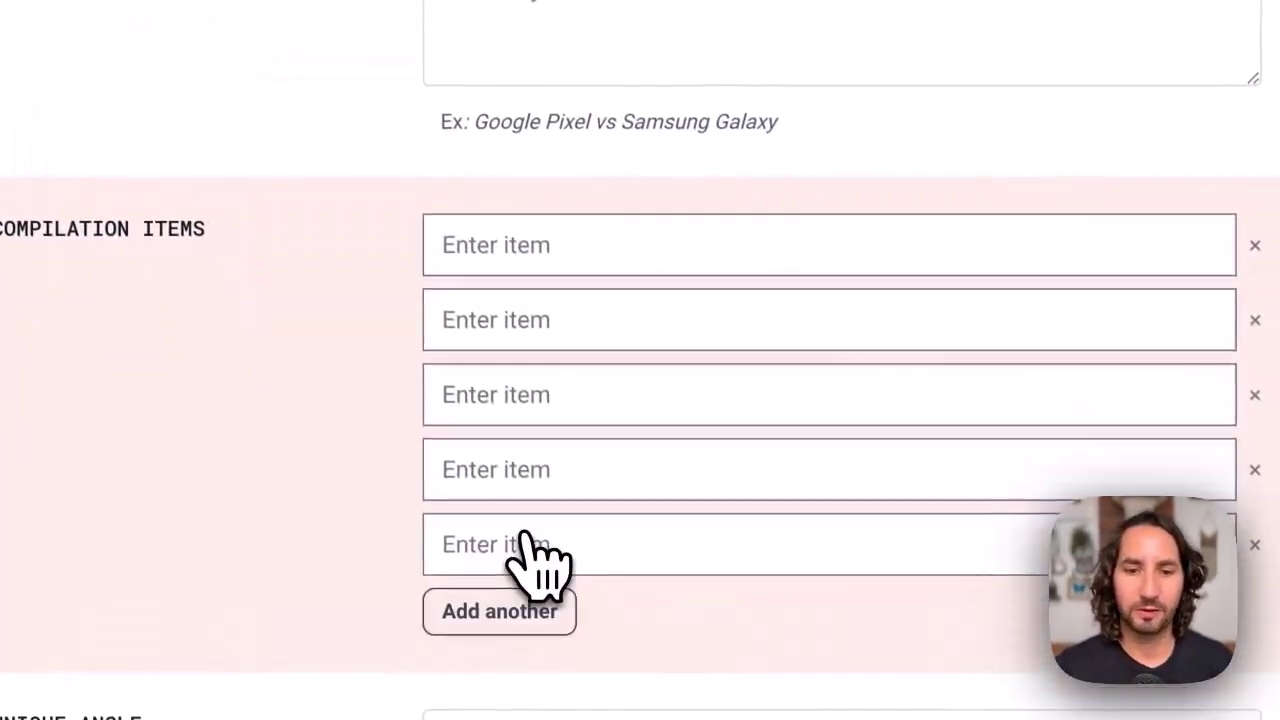
Fill in the compilation items with Subscribr, VidIQ, NexLev, 1of10 and TubeBuddy
left_click(565, 250)
type("Subscribr")
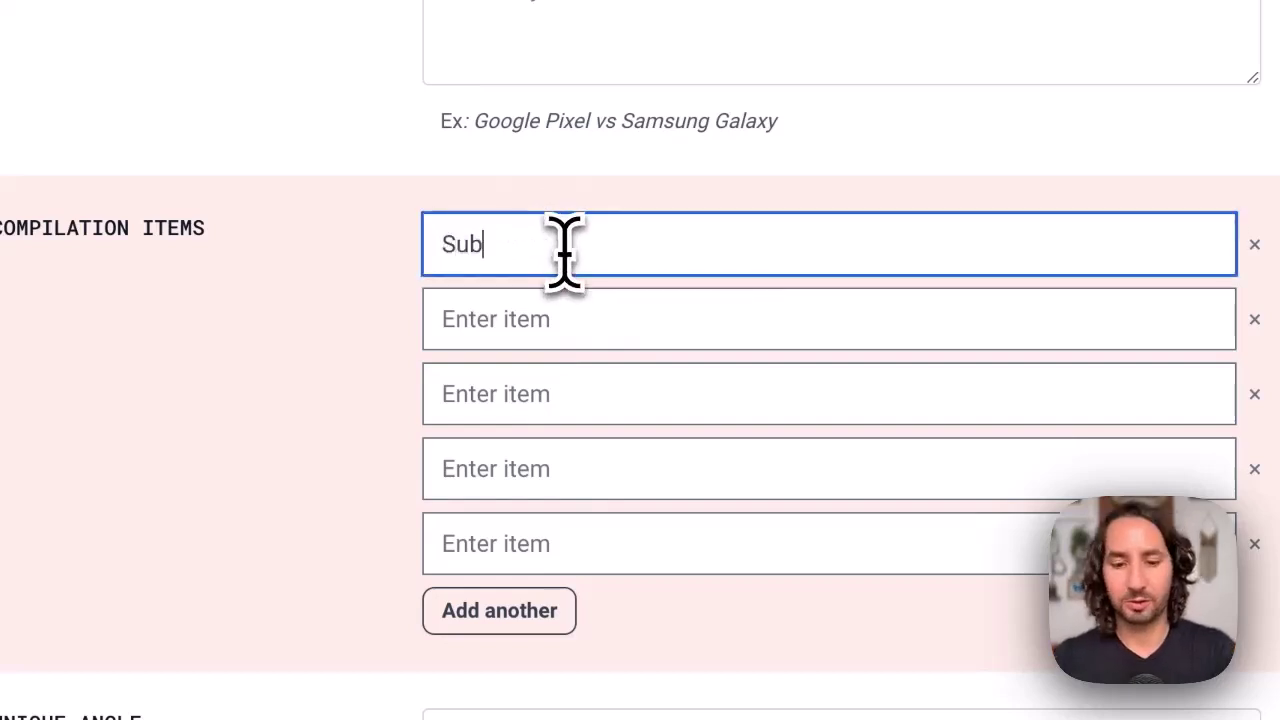
key("Tab")
key("Tab")
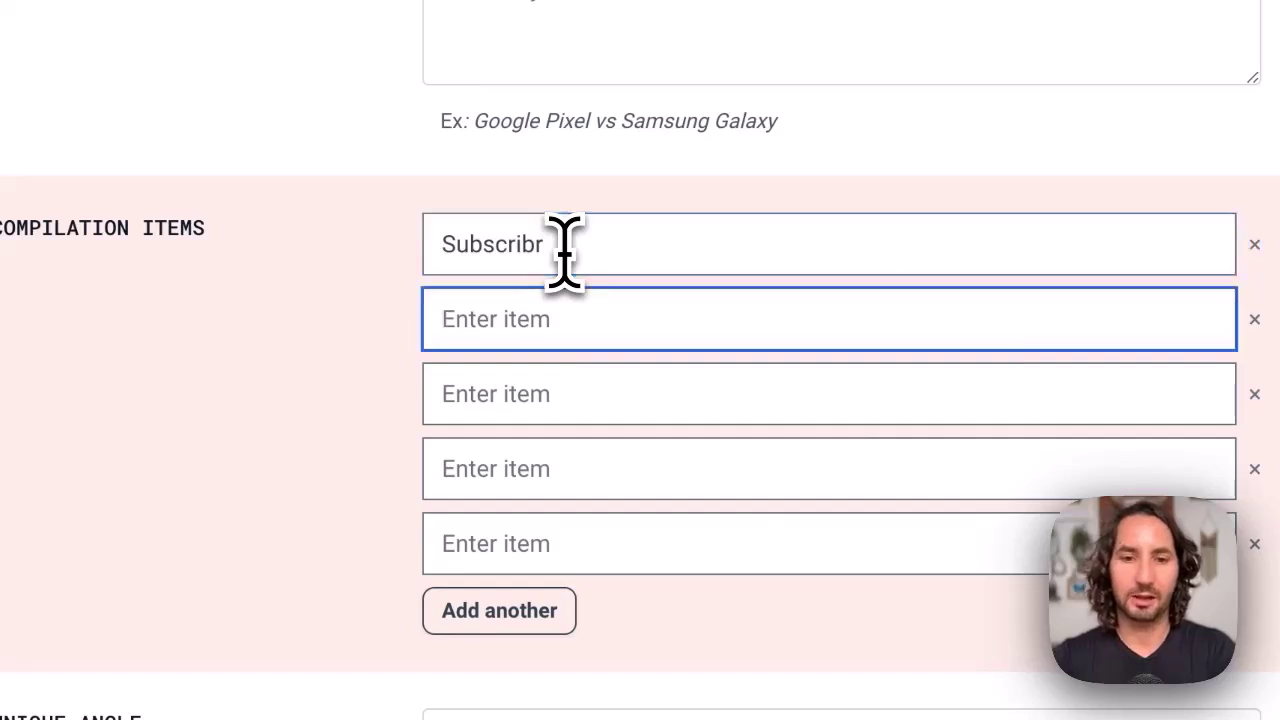
type("VidIQ")
key("Tab")
key("Tab")
type("N")
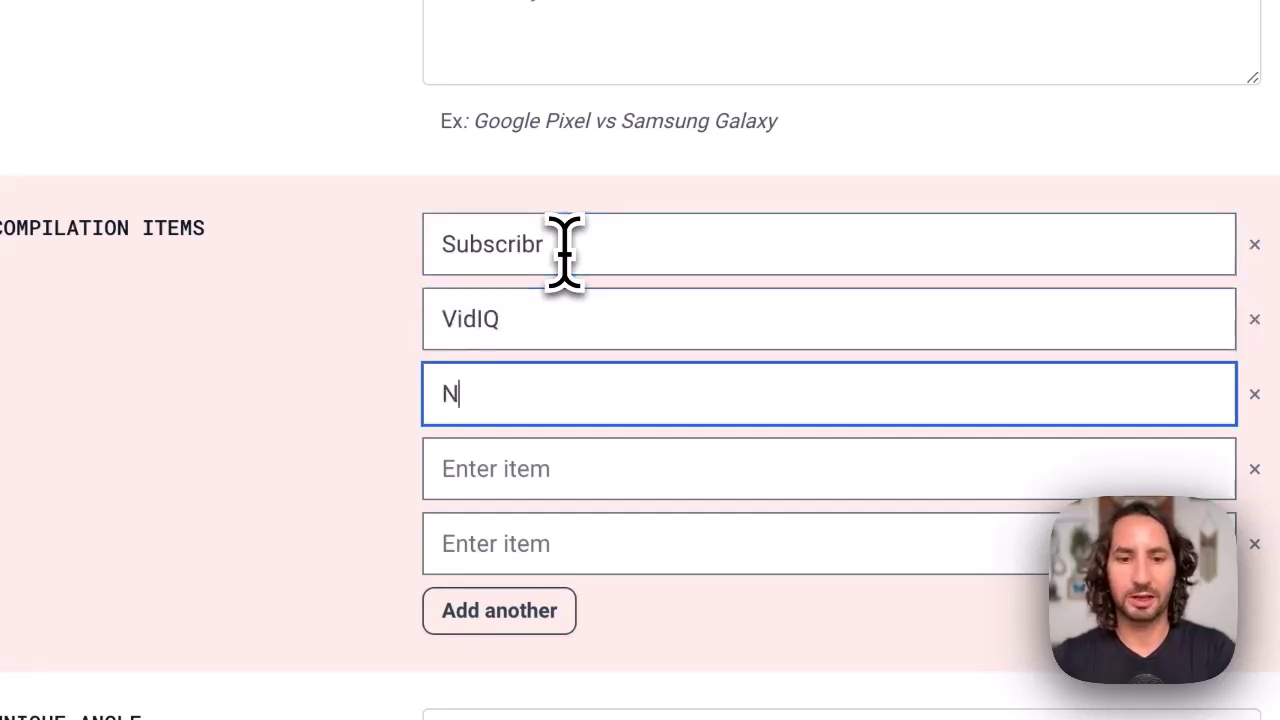
type("exLev")
key("Tab")
key("Tab")
type("1o")
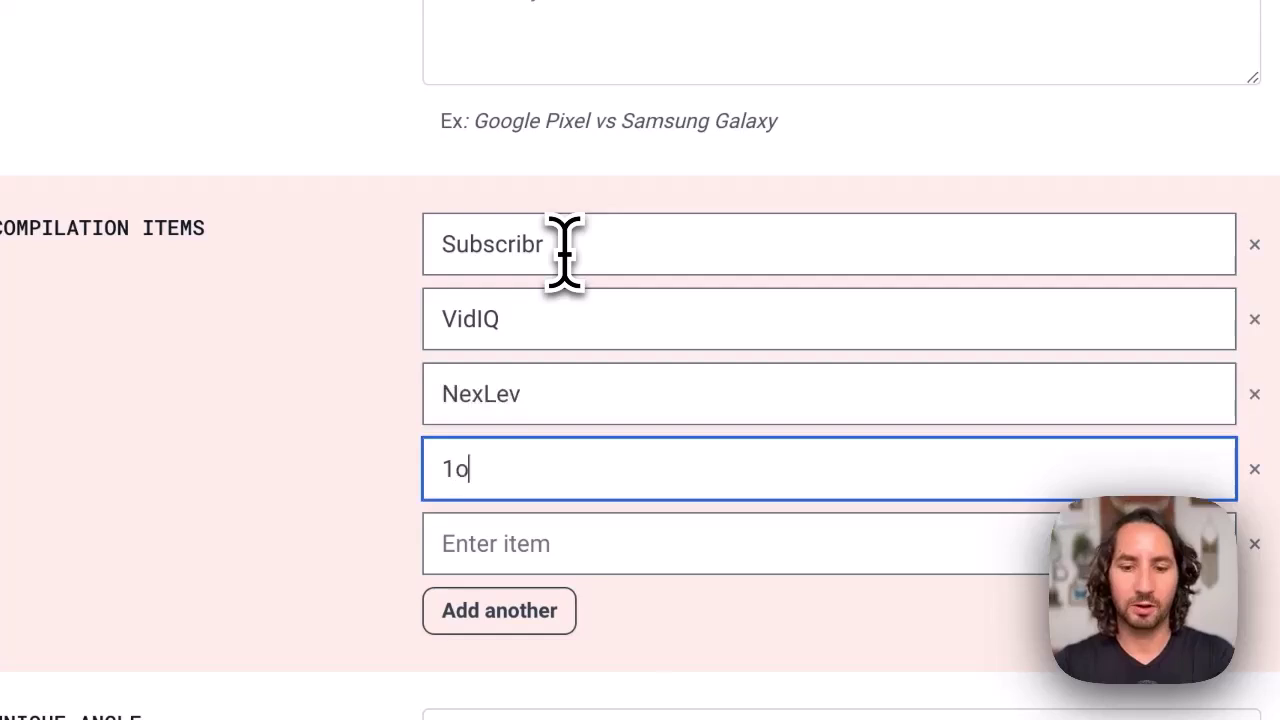
key("Tab")
key("Tab")
type("TubeBu")
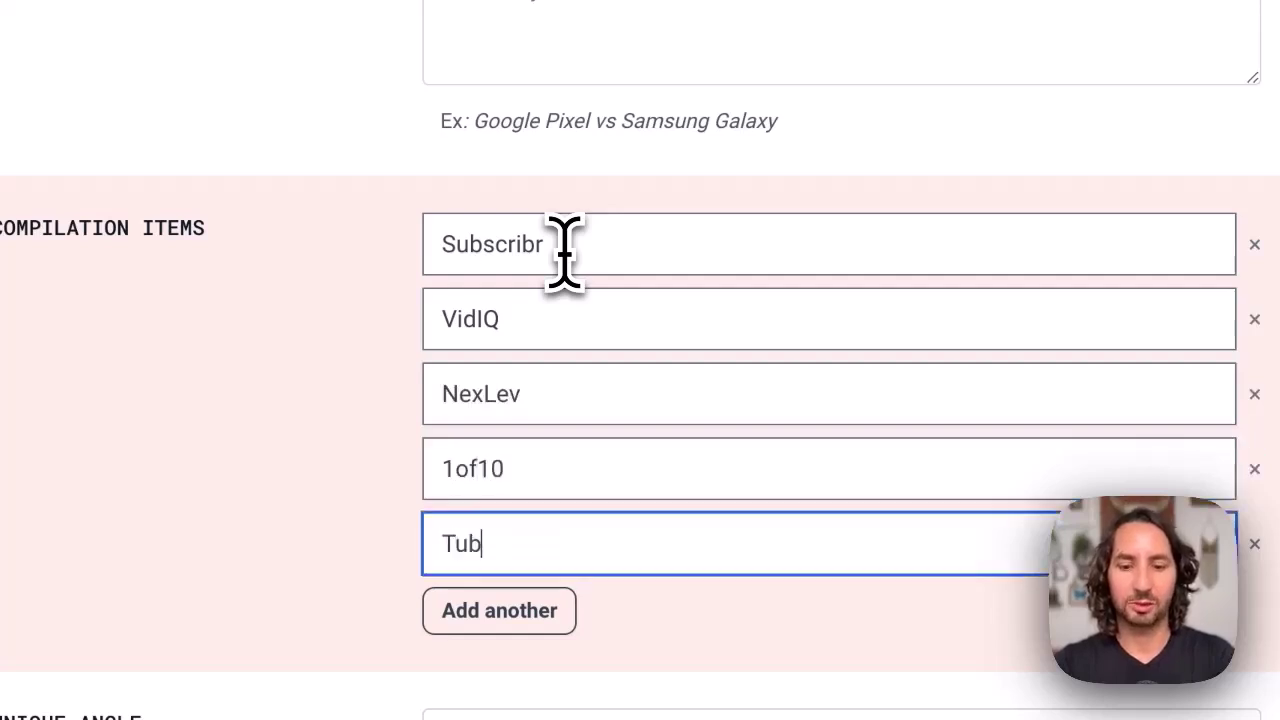
type("ddy")
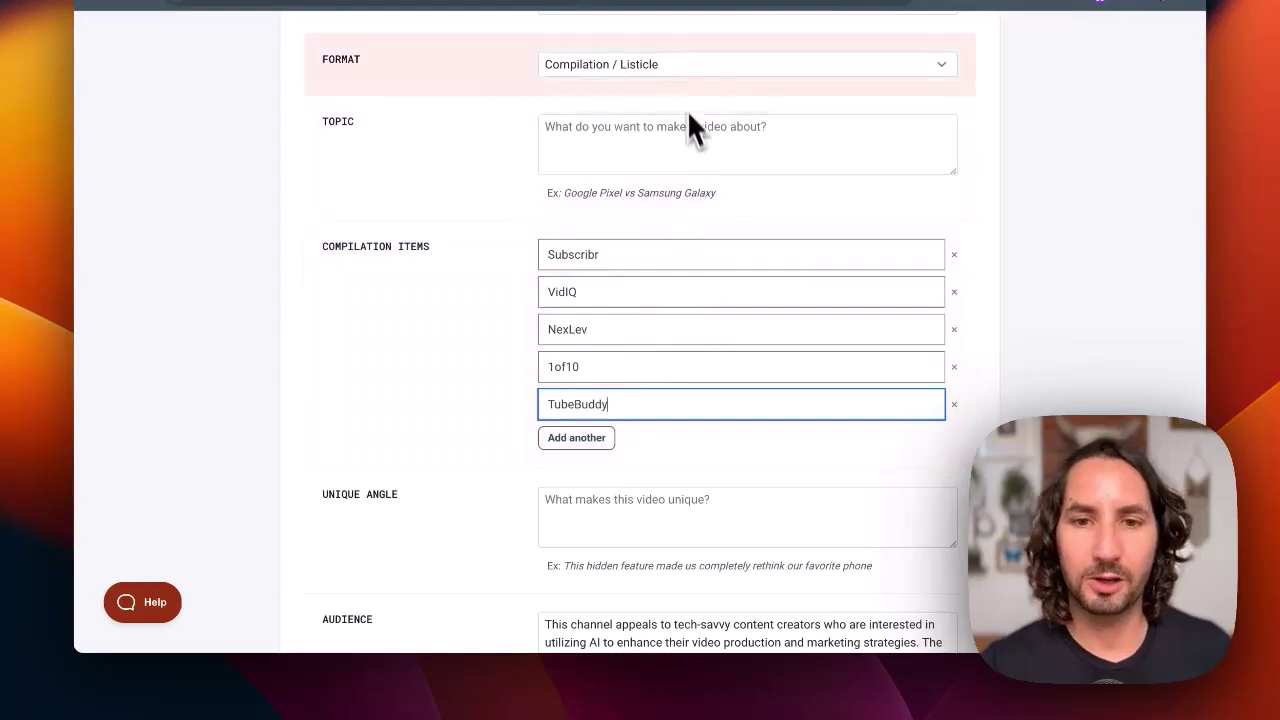
Set the format to Educational and enter the topic "This insane new AI tool literally writes my YouTube scripts for me"
left_click(675, 66)
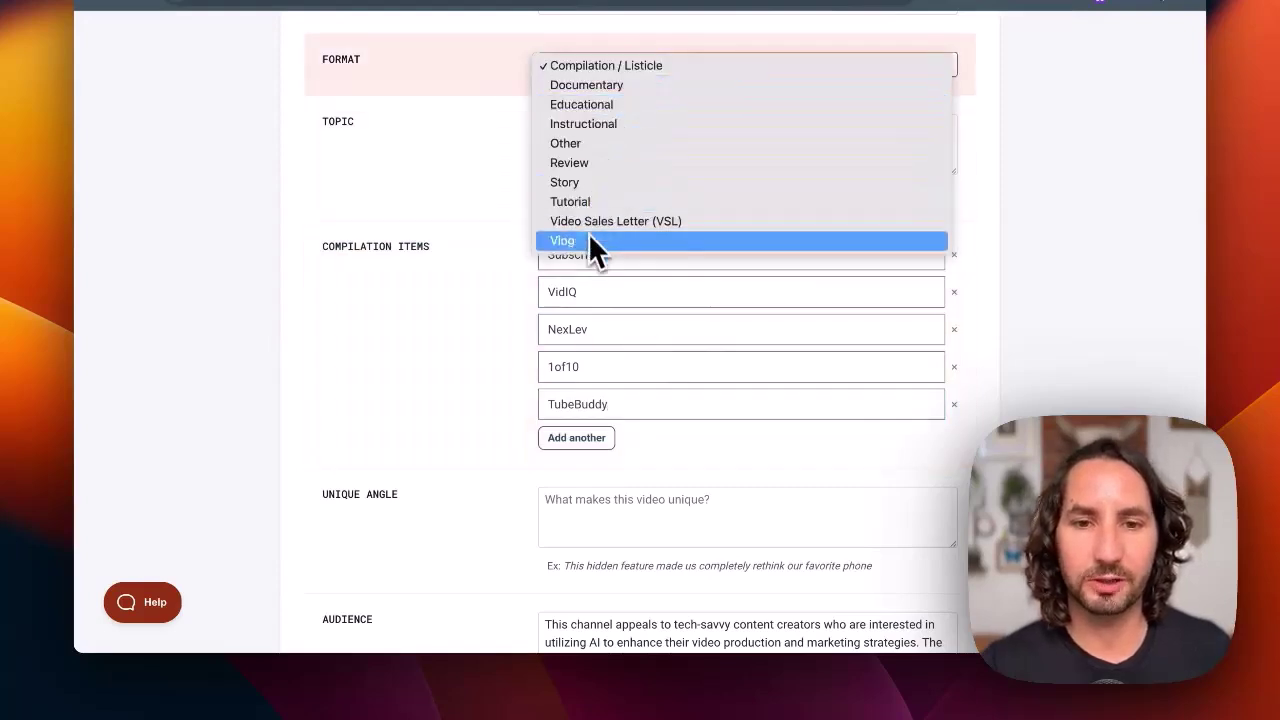
left_click(597, 106)
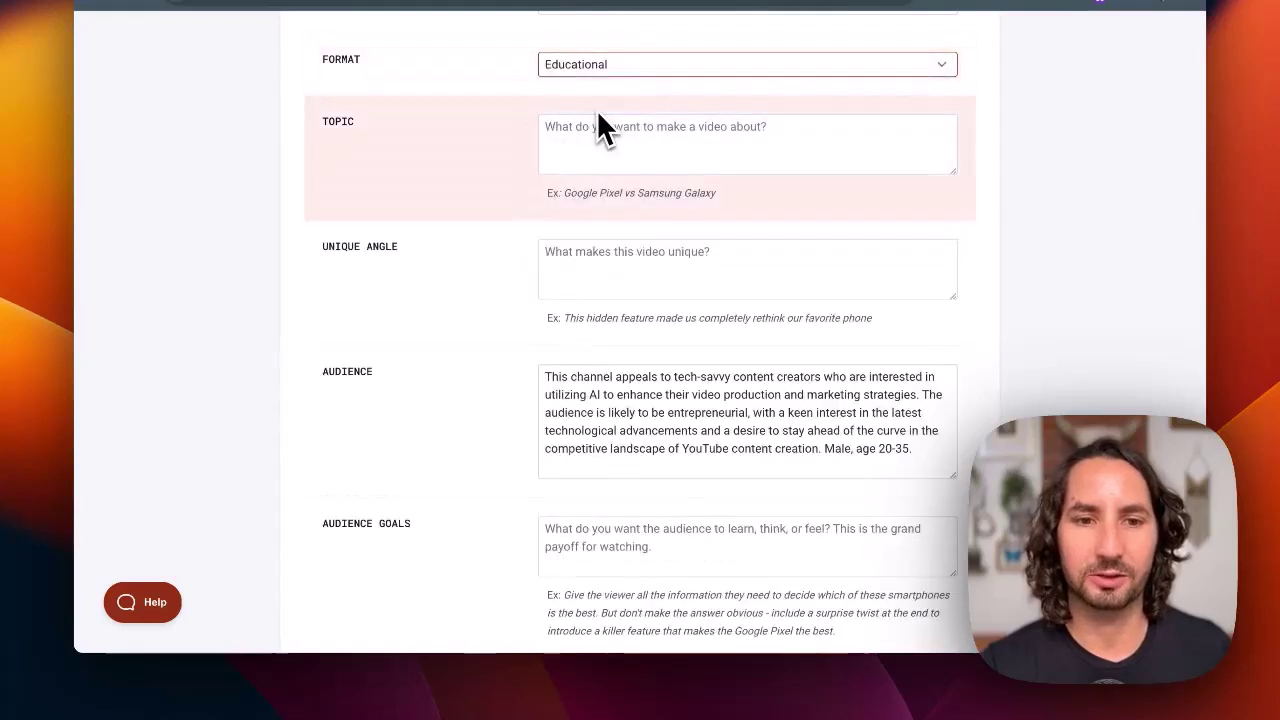
left_click(612, 146)
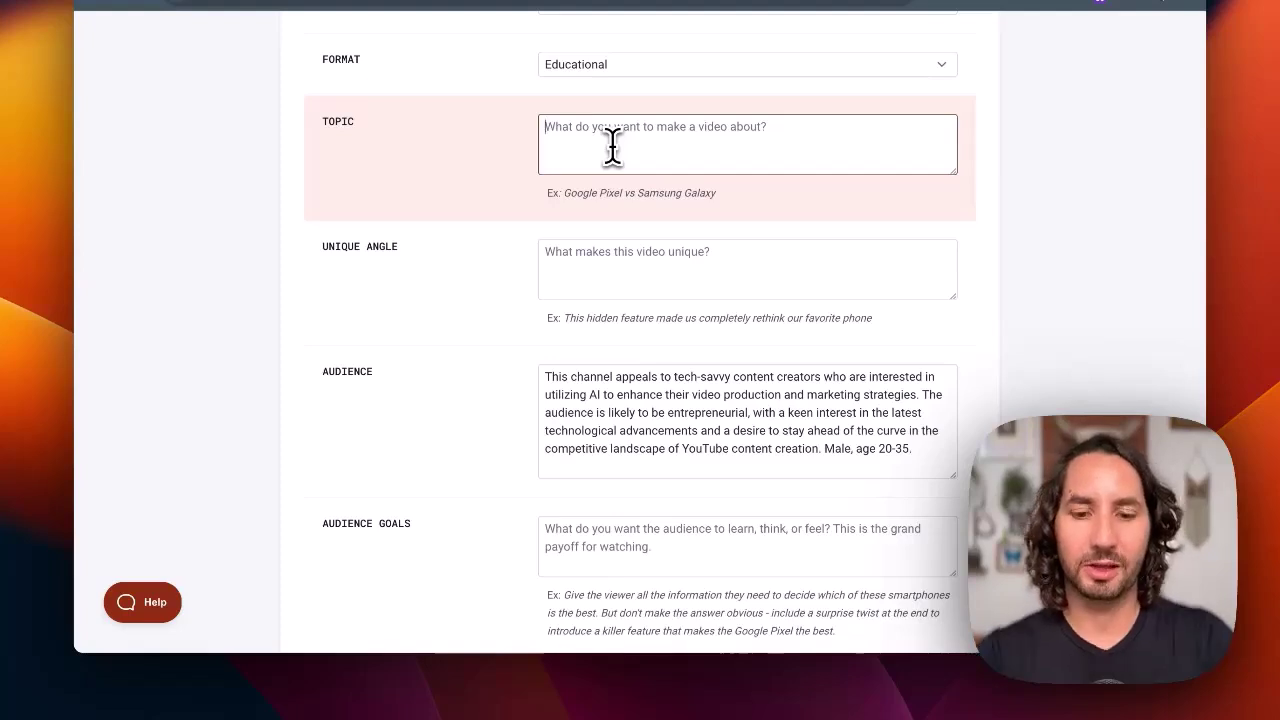
type("This insane new AI too")
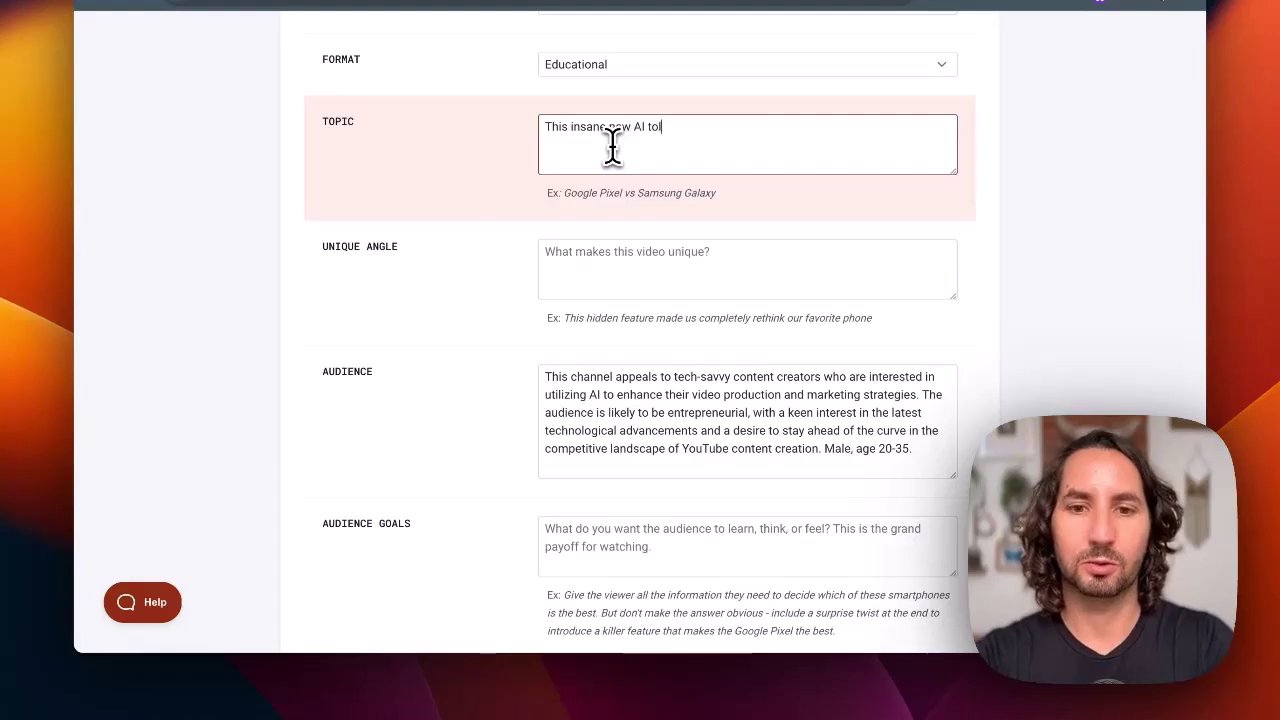
type("l literally writes my YouTube")
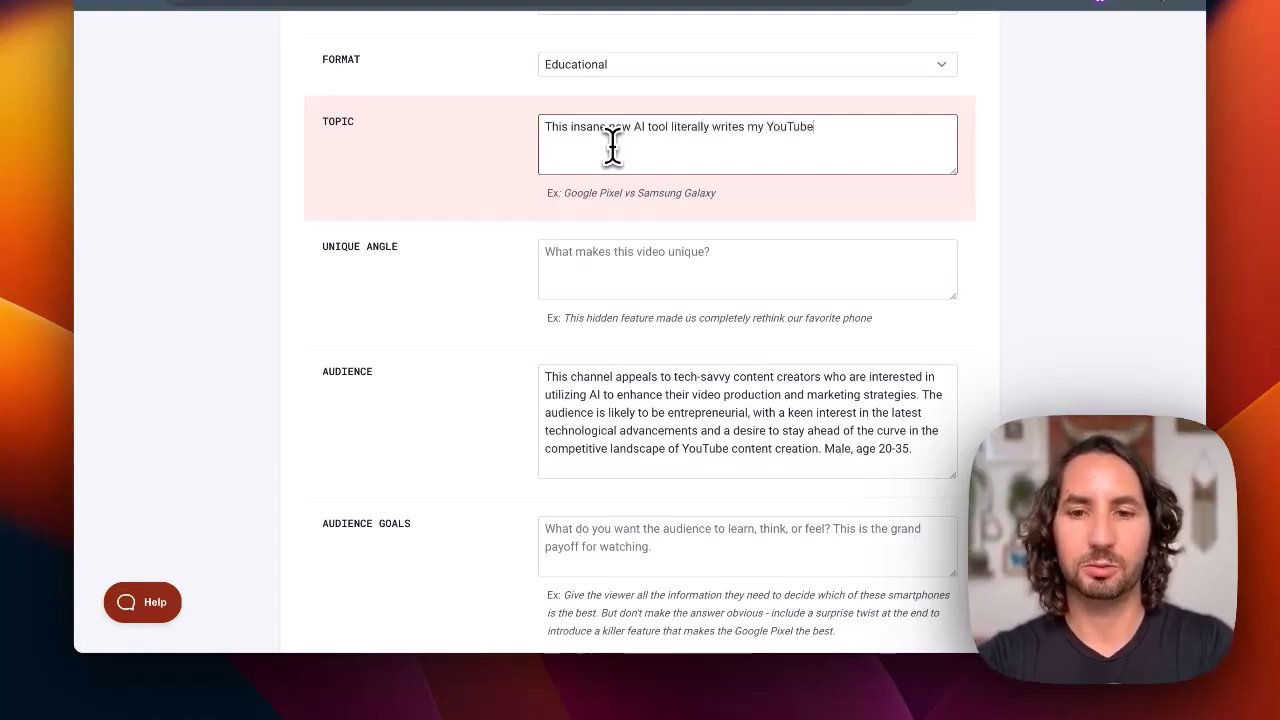
type(" scripts for me")
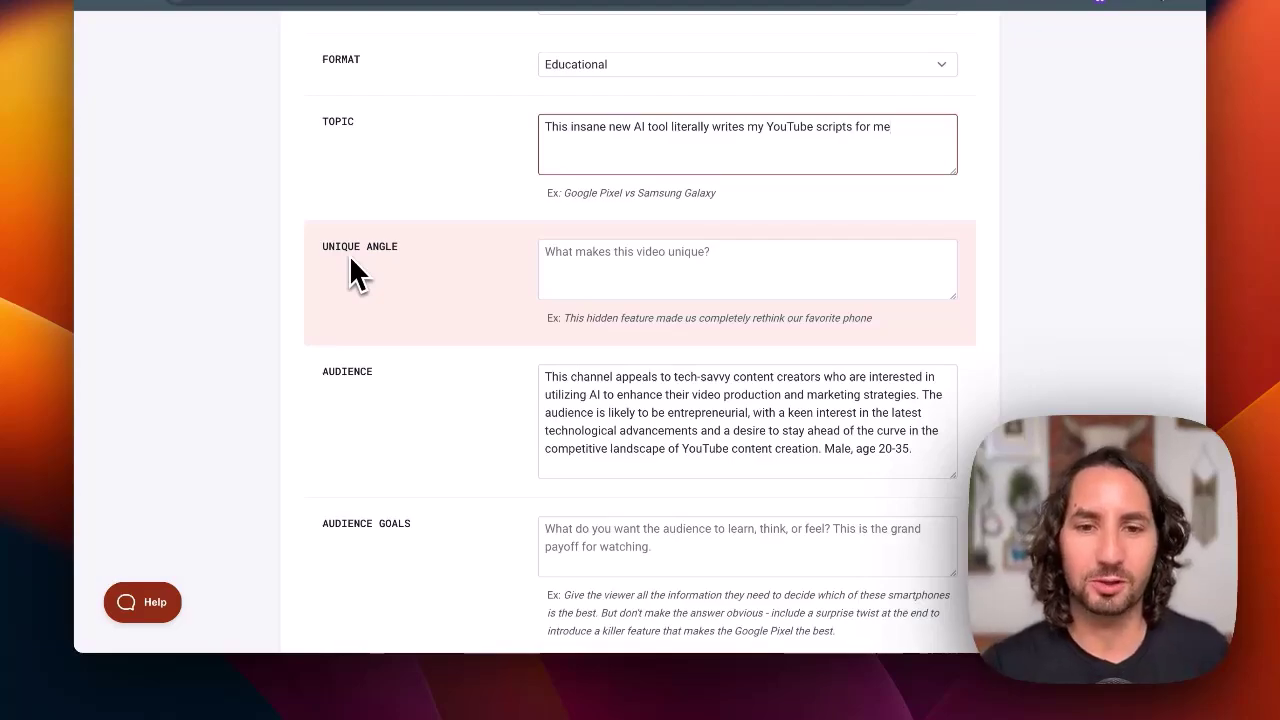
Fill in the unique angle, contrasting traditional scriptwriting with Subscribr, covering major features and ending with a Subscribr.ai call to action, and enlarge the text box
left_click(552, 255)
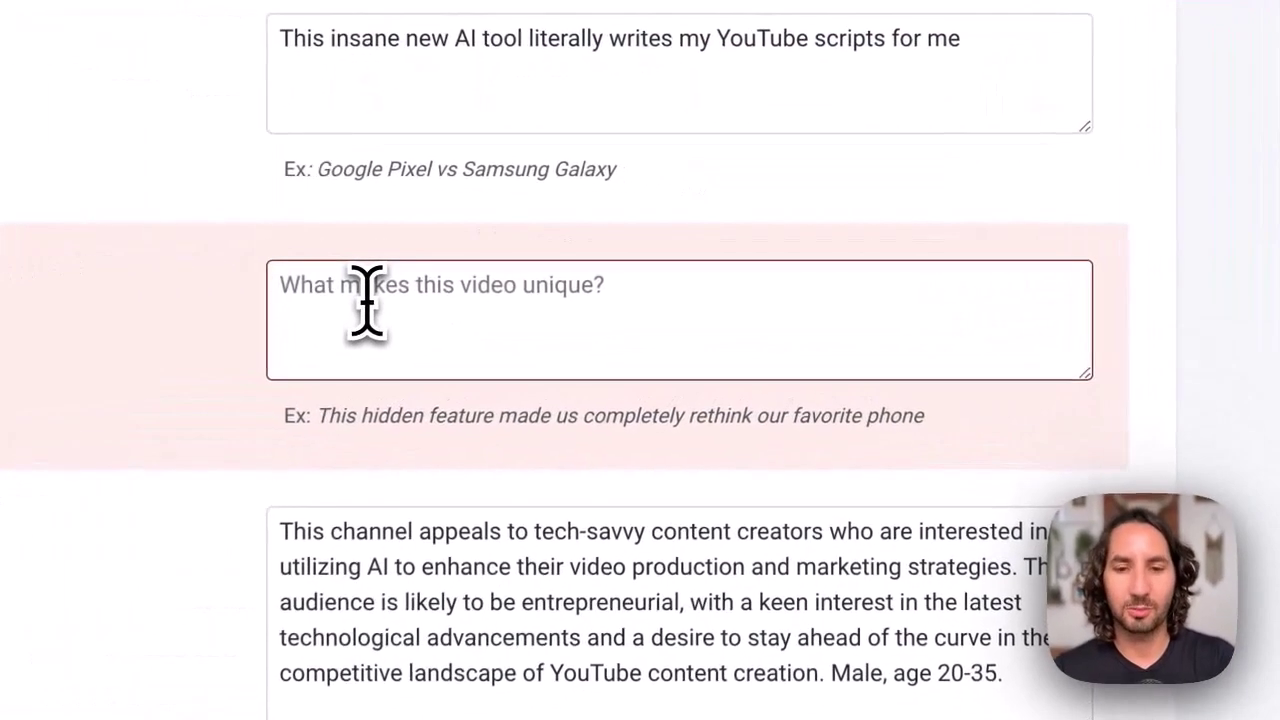
type("YouTube scriptwriting will never be the same. In this video I want to first talk about the traditional scriptwriting approach, including the challenges with missed deadlines, unreliable freelancers, and robotic ChatGPT responses. Then I want to introduce Subscribr and why it's a refreshing and totally unique approach. Walk through some of the major features. Then end with a call to action to try it out by visiting the website Subscribr.ai.")
left_click_drag(1086, 374, 1110, 516)
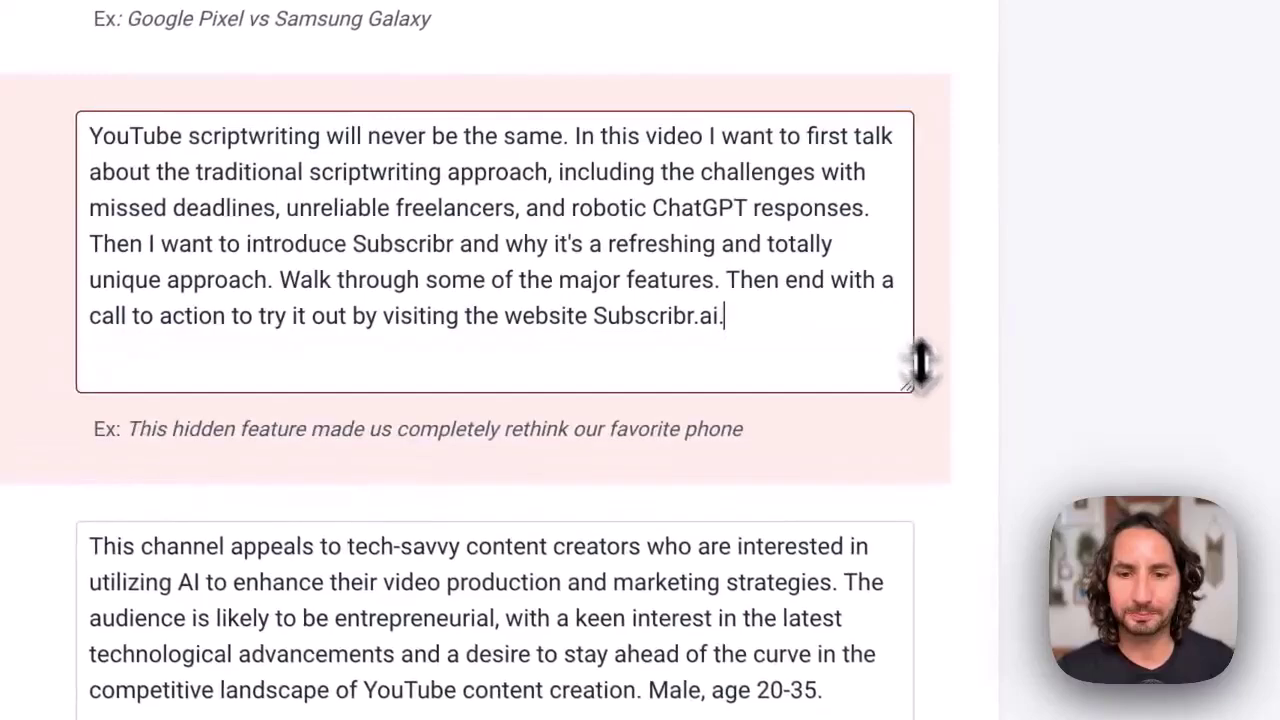
left_click_drag(920, 365, 923, 409)
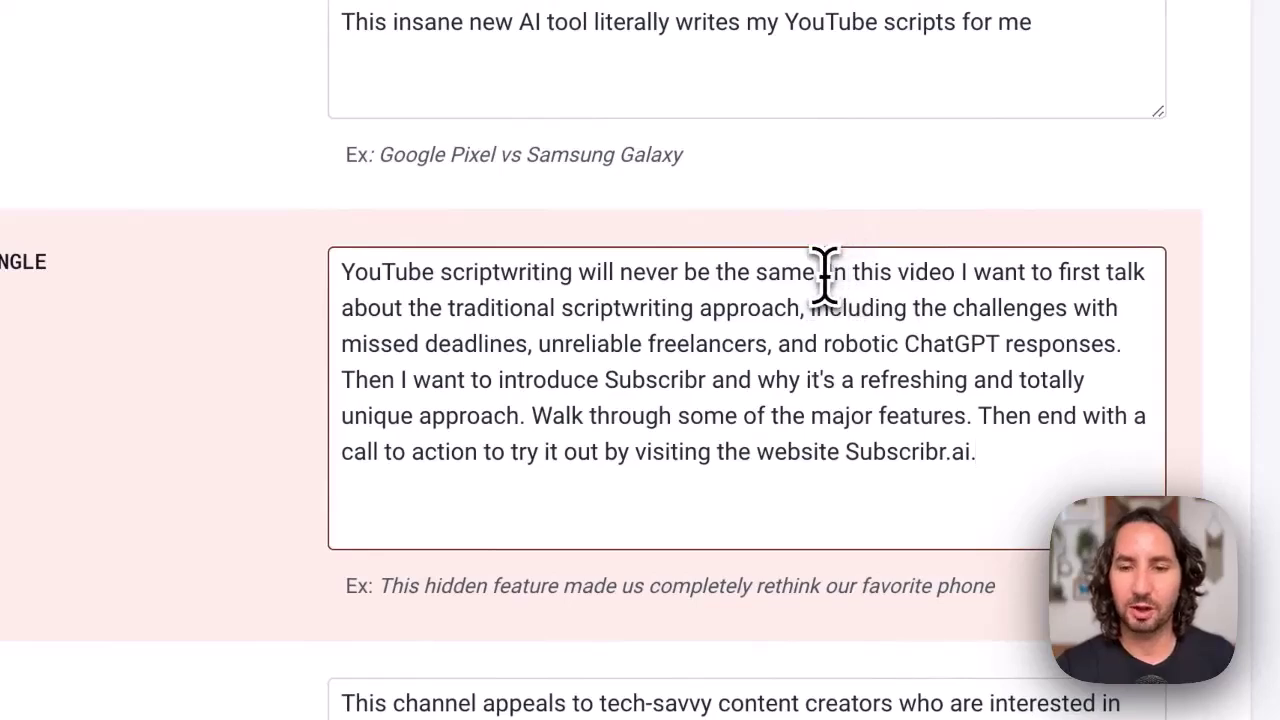
Review the unique angle text, from the traditional scriptwriting challenges through the Subscribr introduction to the walkthrough of major features
left_click_drag(826, 272, 897, 300)
left_click_drag(898, 320, 955, 295)
left_click_drag(878, 237, 571, 286)
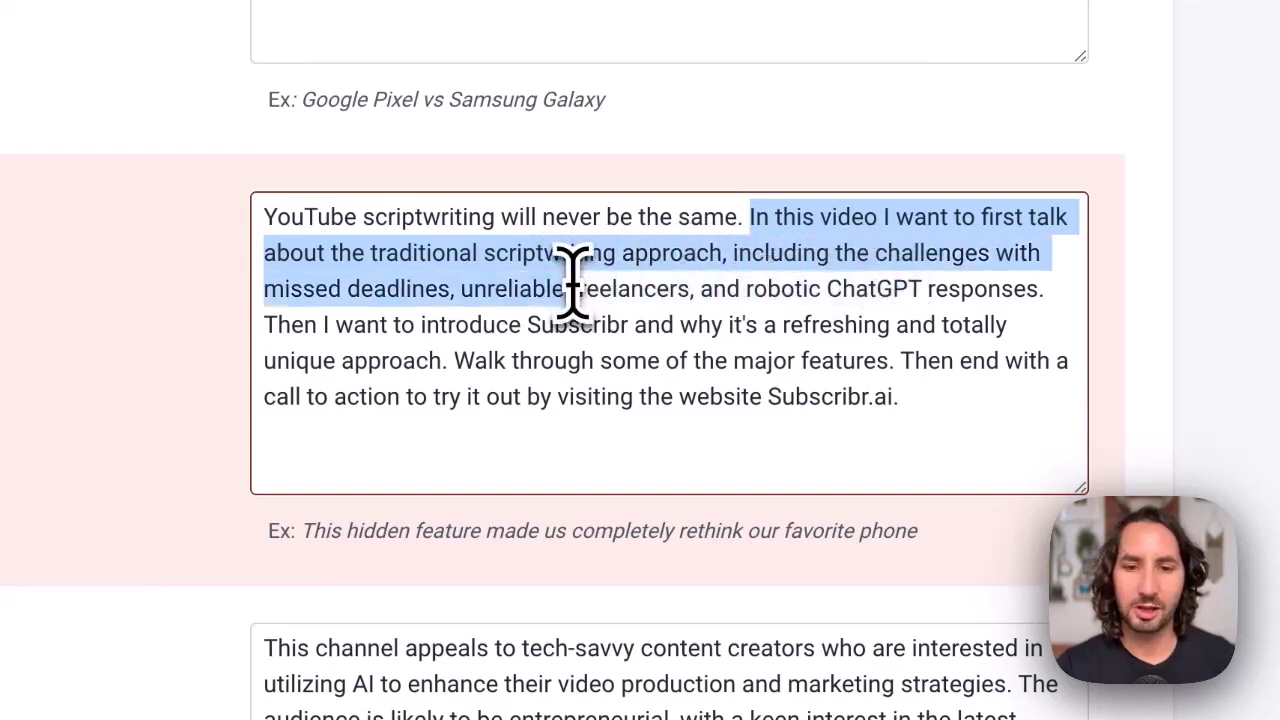
left_click_drag(354, 325, 629, 320)
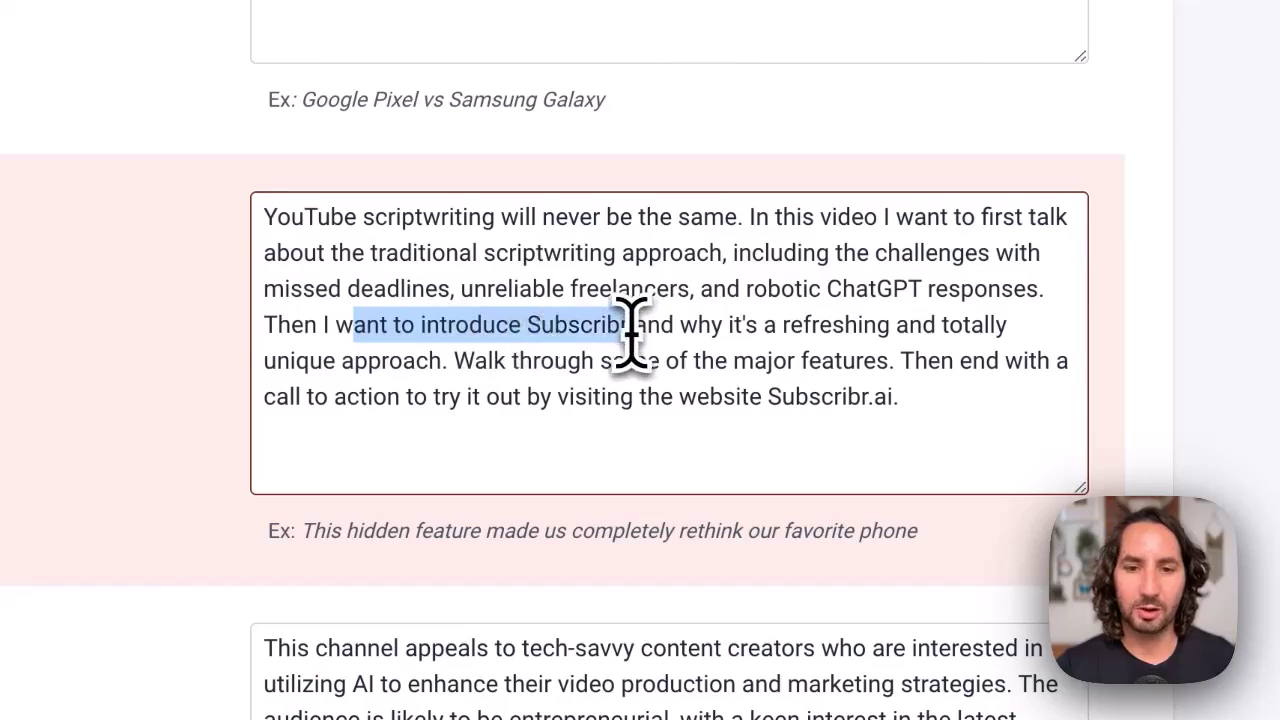
left_click_drag(474, 361, 849, 357)
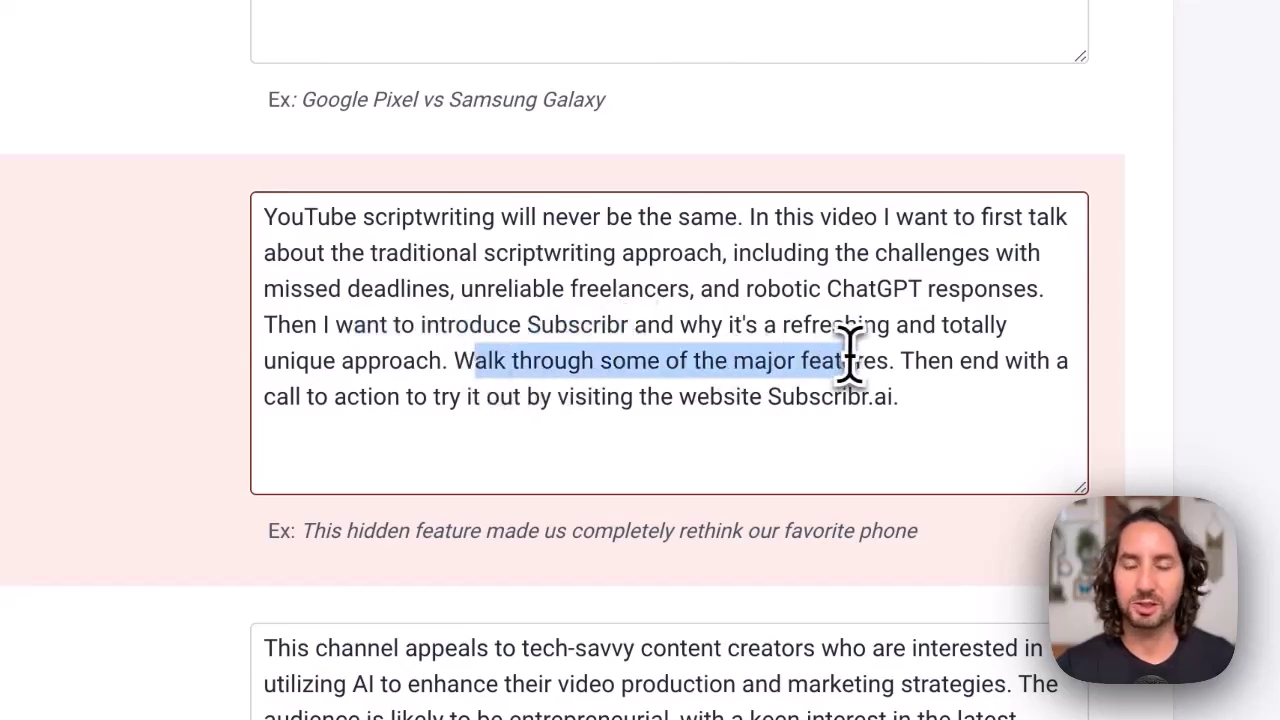
left_click(849, 352)
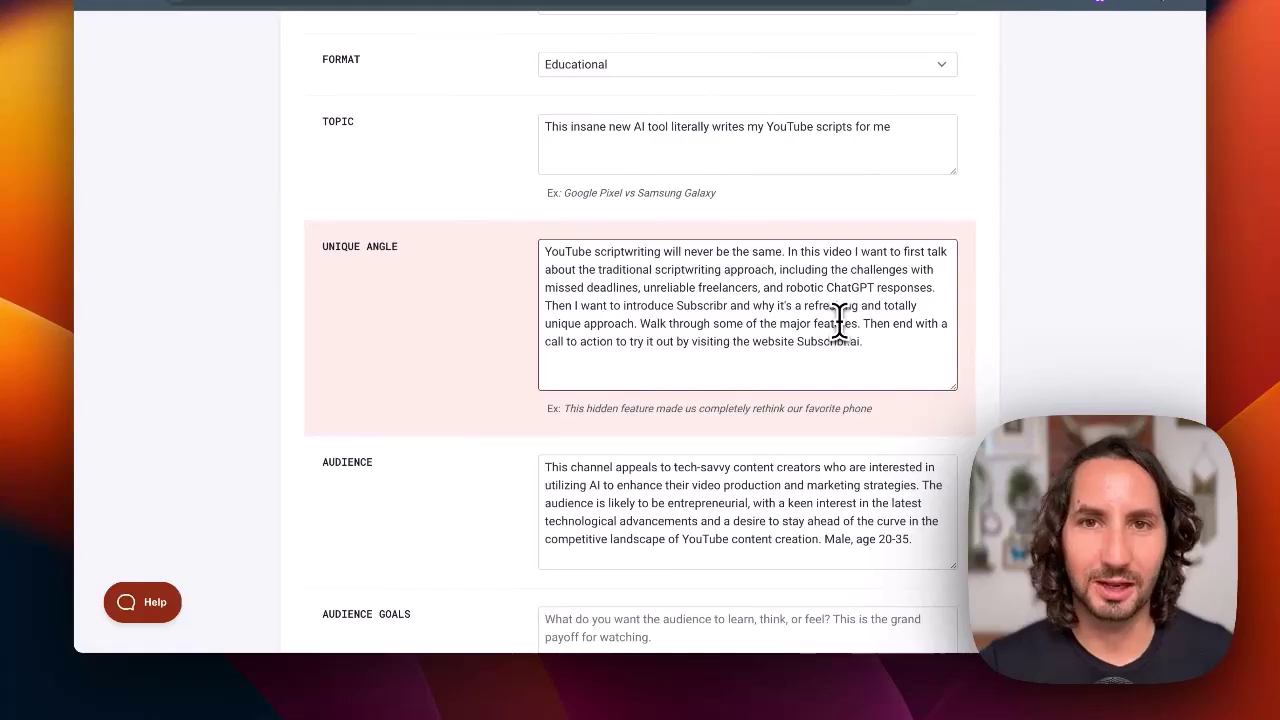
left_click(838, 323)
Set the audience goals to "Get frustrated with the traditional approach to scriptwriting, and be motivated to try Subscribr"
scroll(838, 320, "down", 3)
scroll(838, 320, "down", 2)
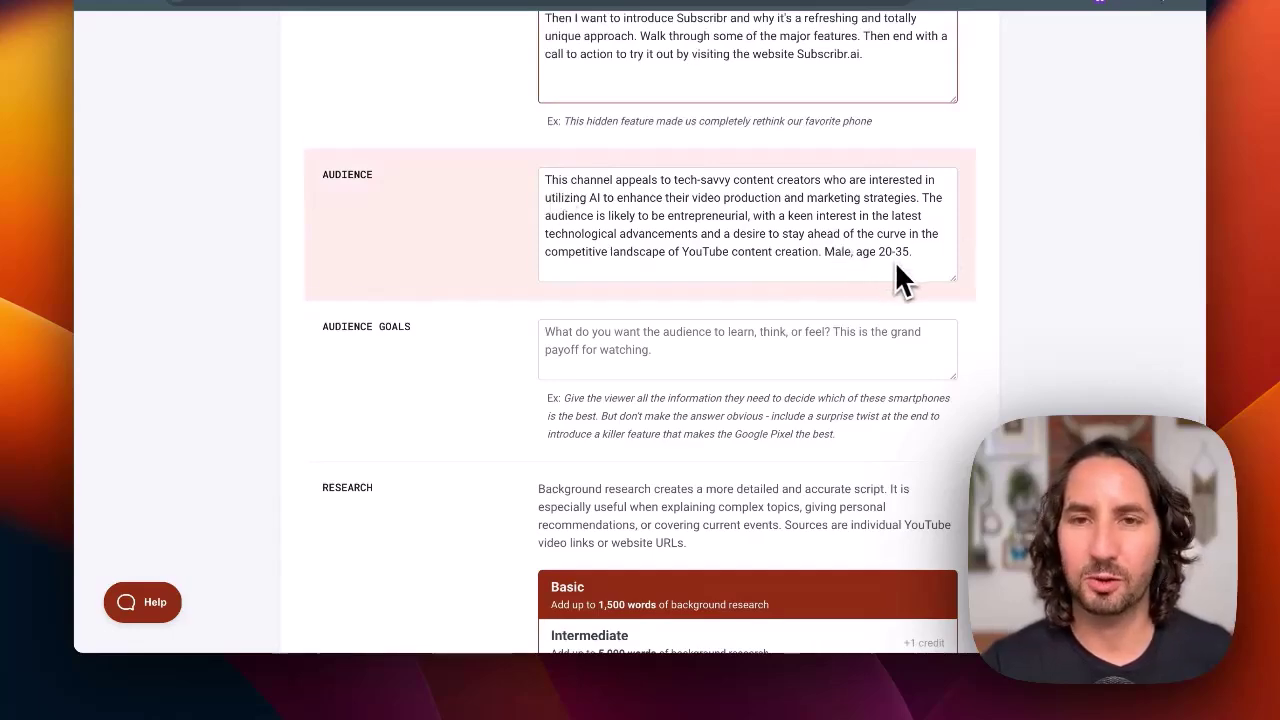
scroll(896, 277, "down", 1)
scroll(640, 215, "down", 3)
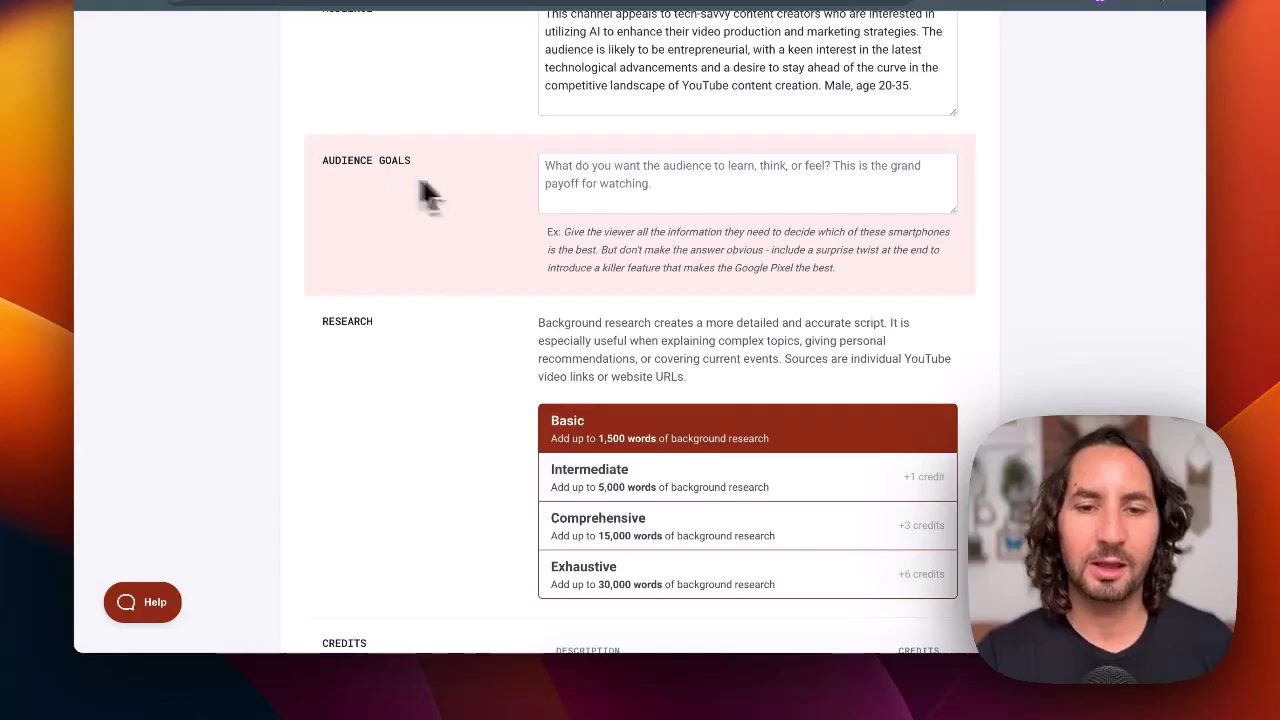
left_click(708, 189)
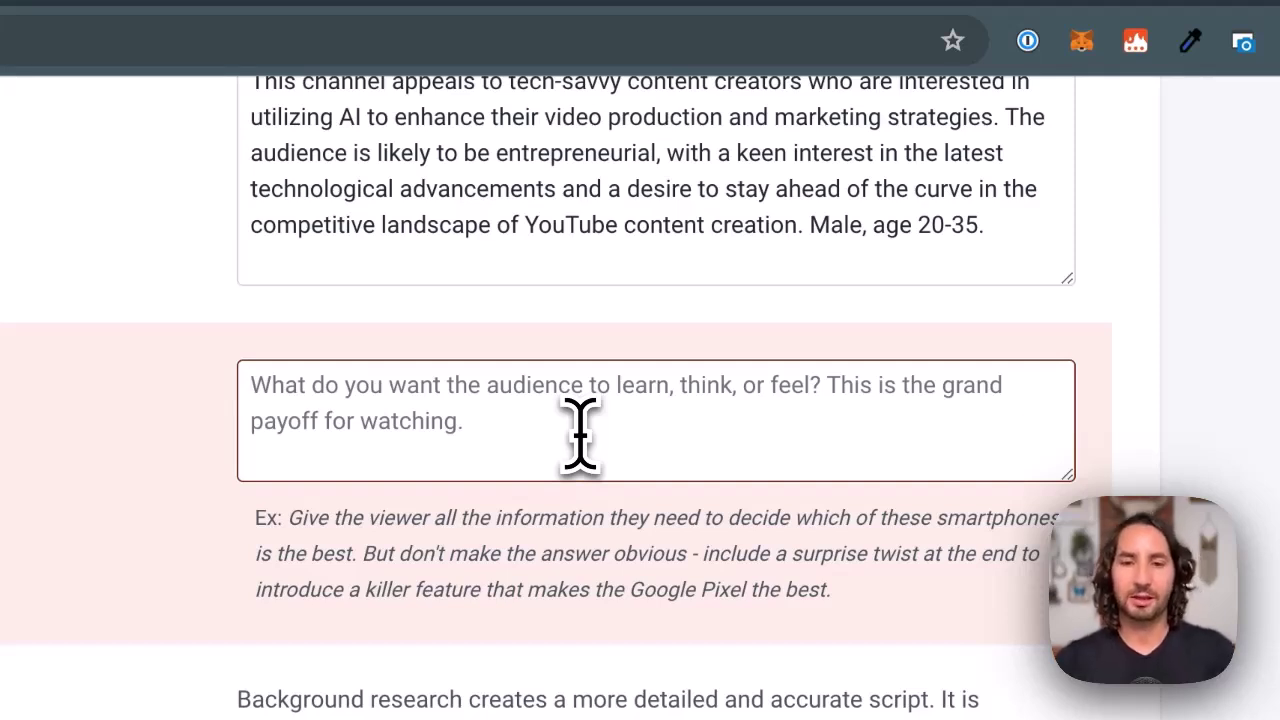
left_click(580, 432)
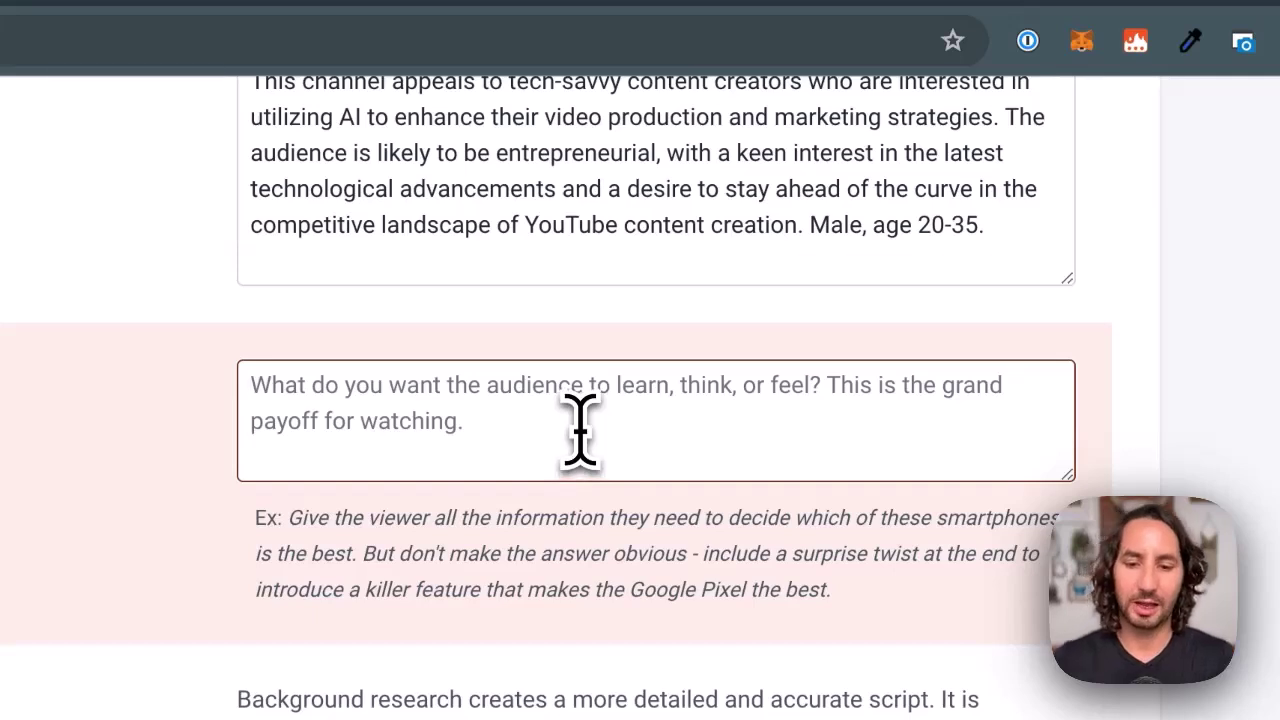
type("Get frustrated w")
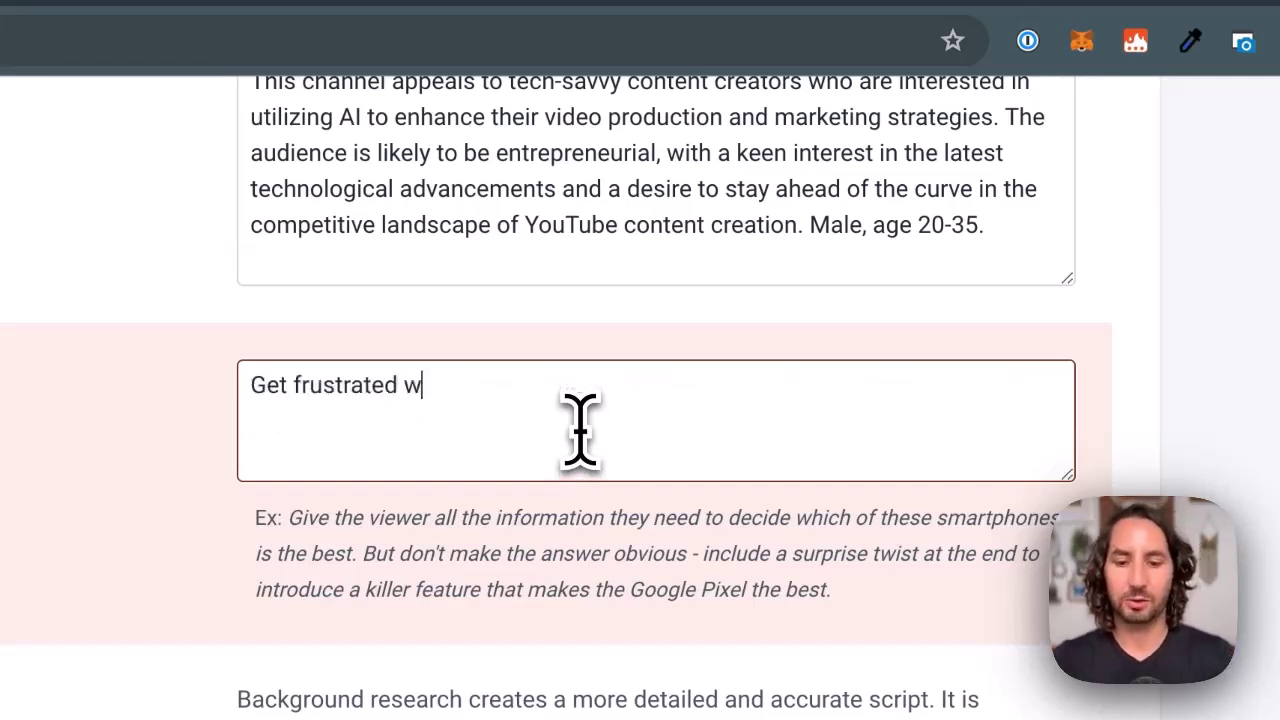
type("ith the traditio")
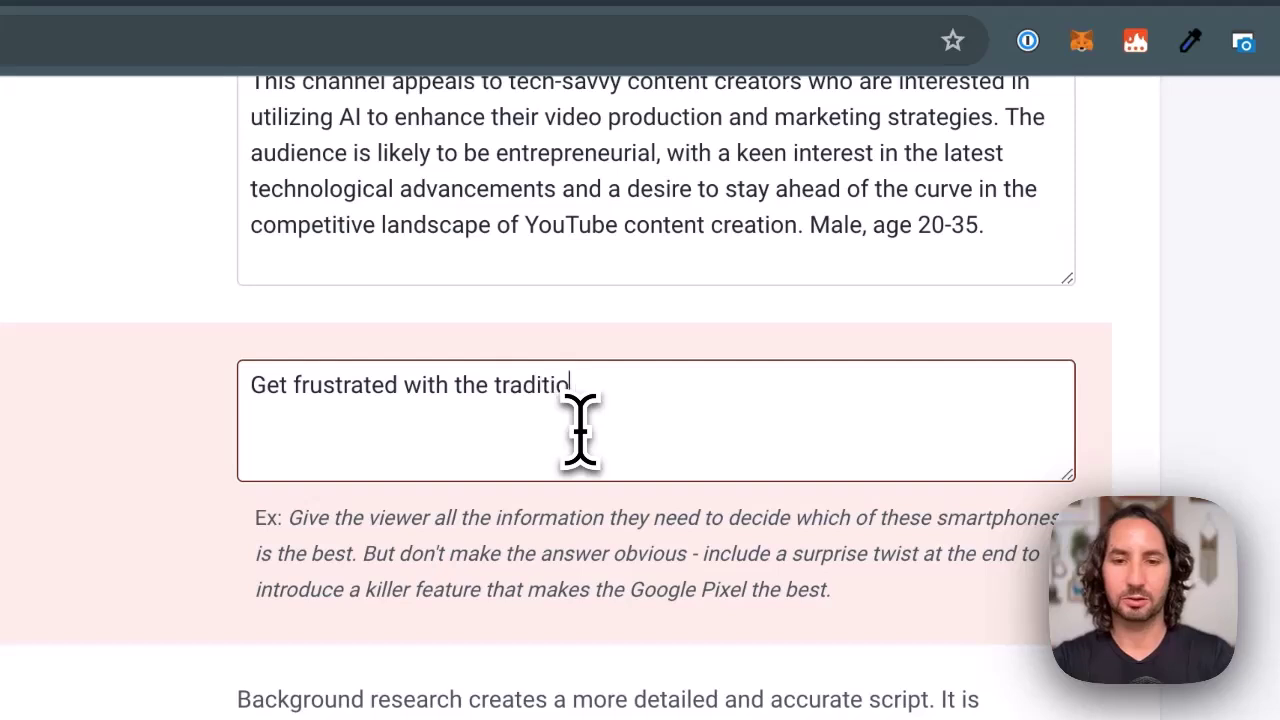
type("nal approach to script")
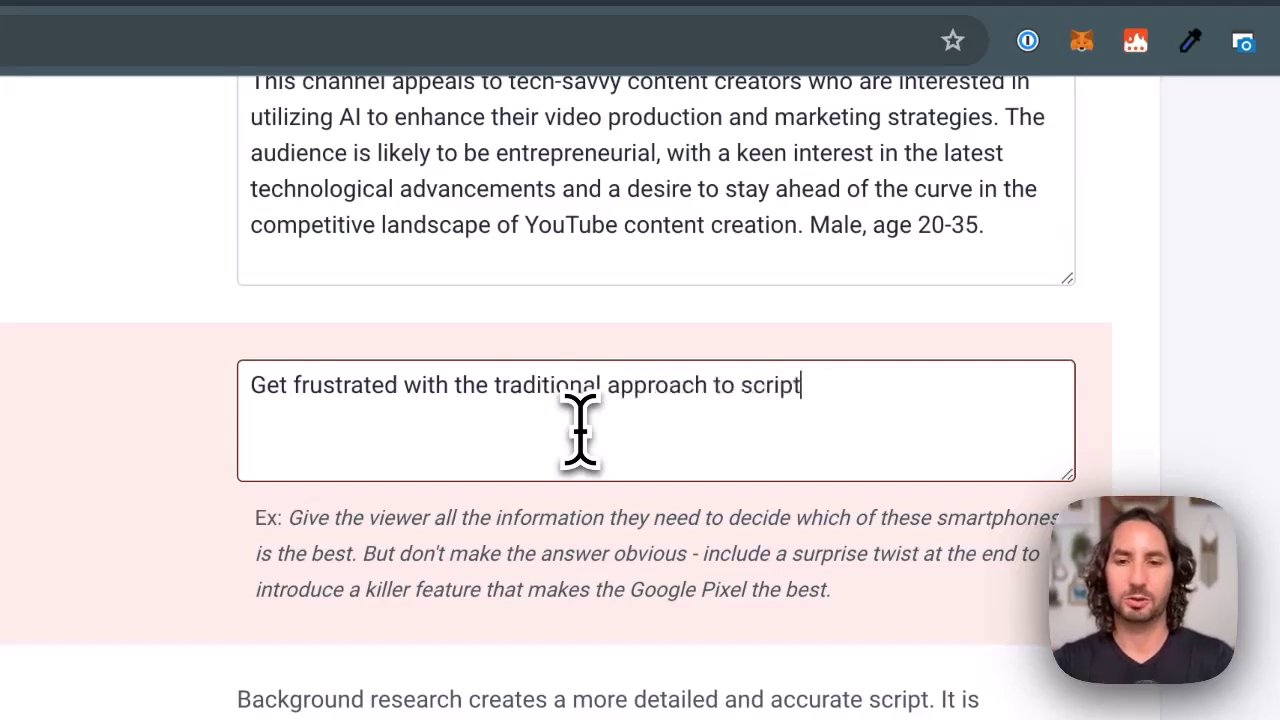
type("writing, and be motivate")
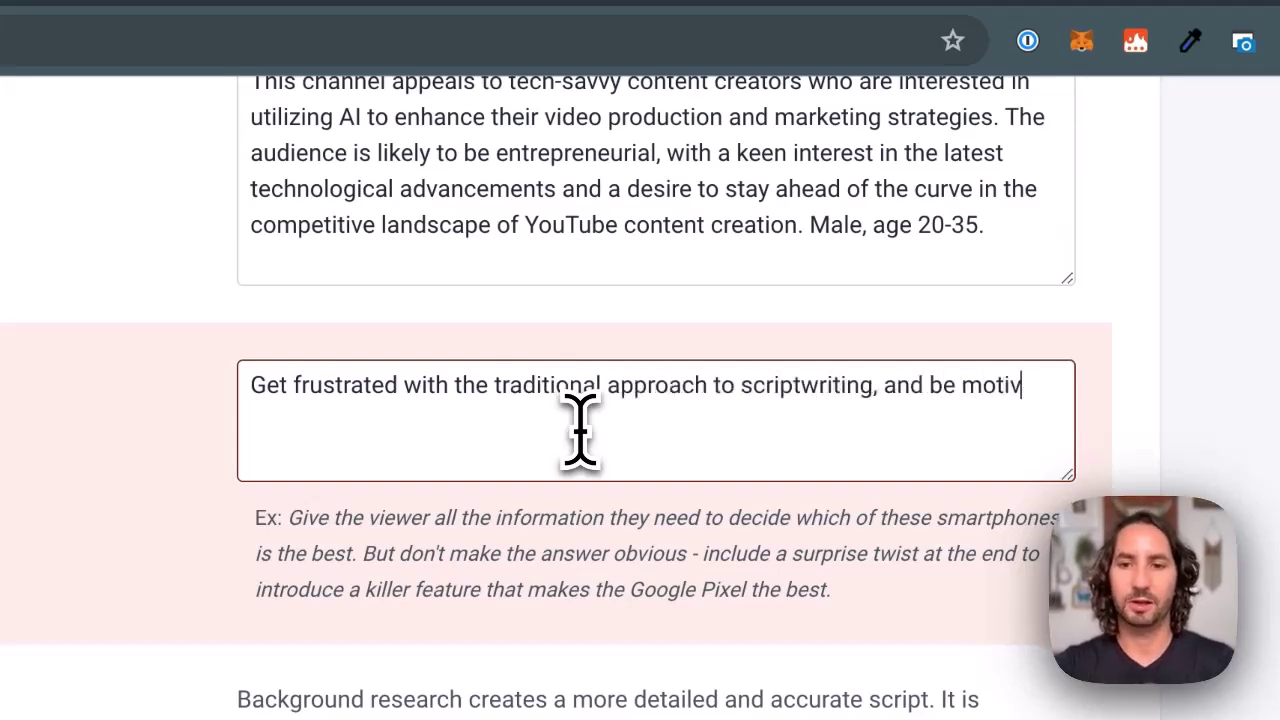
type("d to try Subscrib")
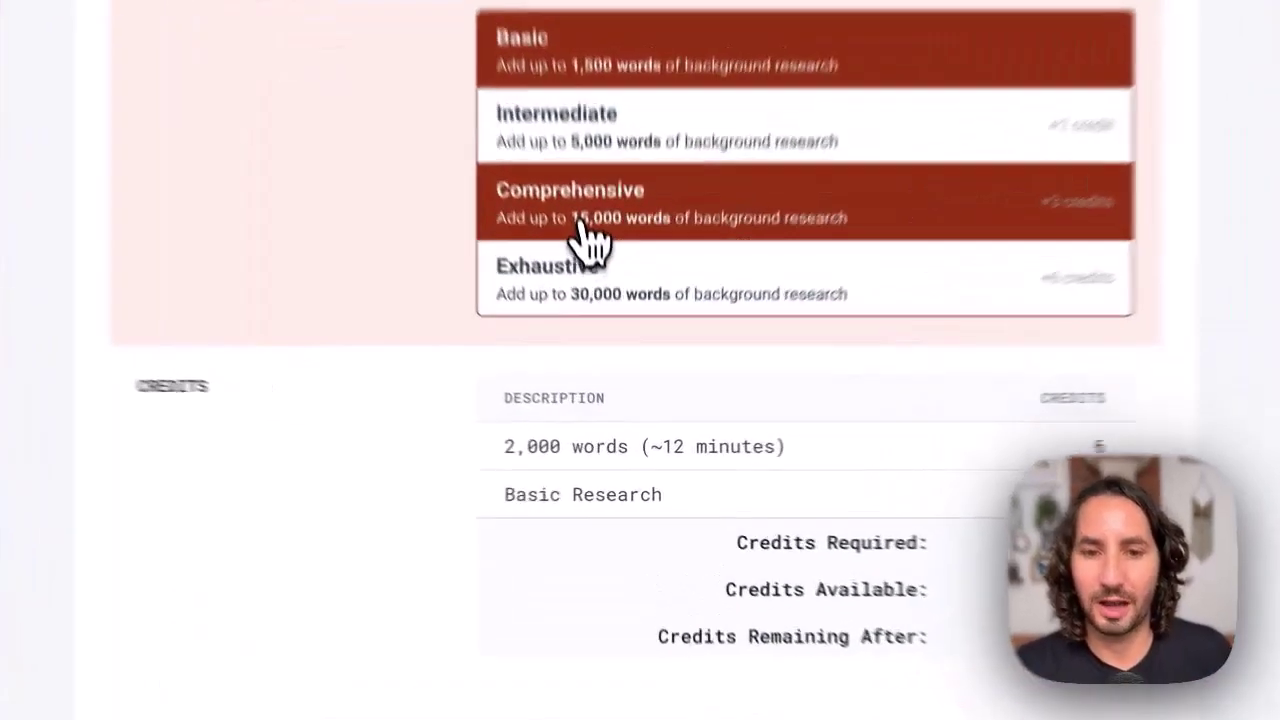
Choose the Comprehensive research level with up to 15,000 words and create the script
left_click(605, 315)
scroll(737, 486, "down", 3)
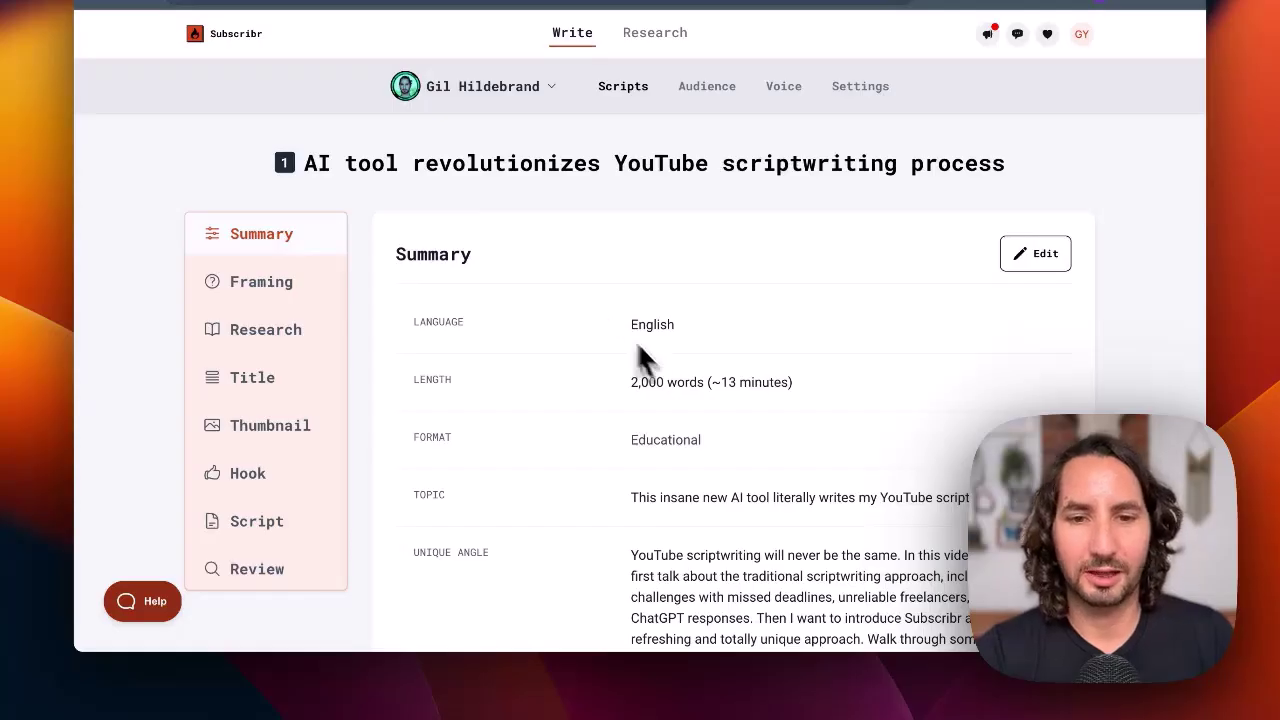
Choose the first five viewer questions in the script's framing, from the challenges of traditional YouTube scriptwriting to Subscribr's reliability compared to freelancers
scroll(650, 360, "down", 3)
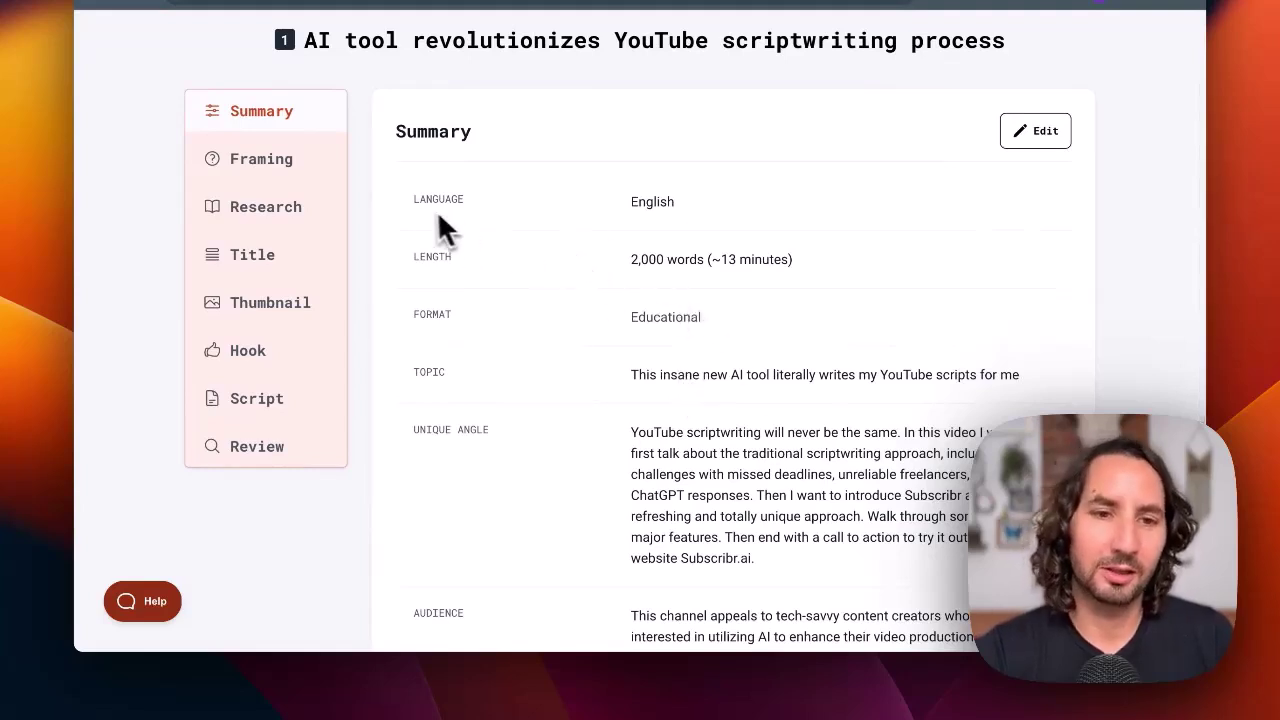
left_click(300, 168)
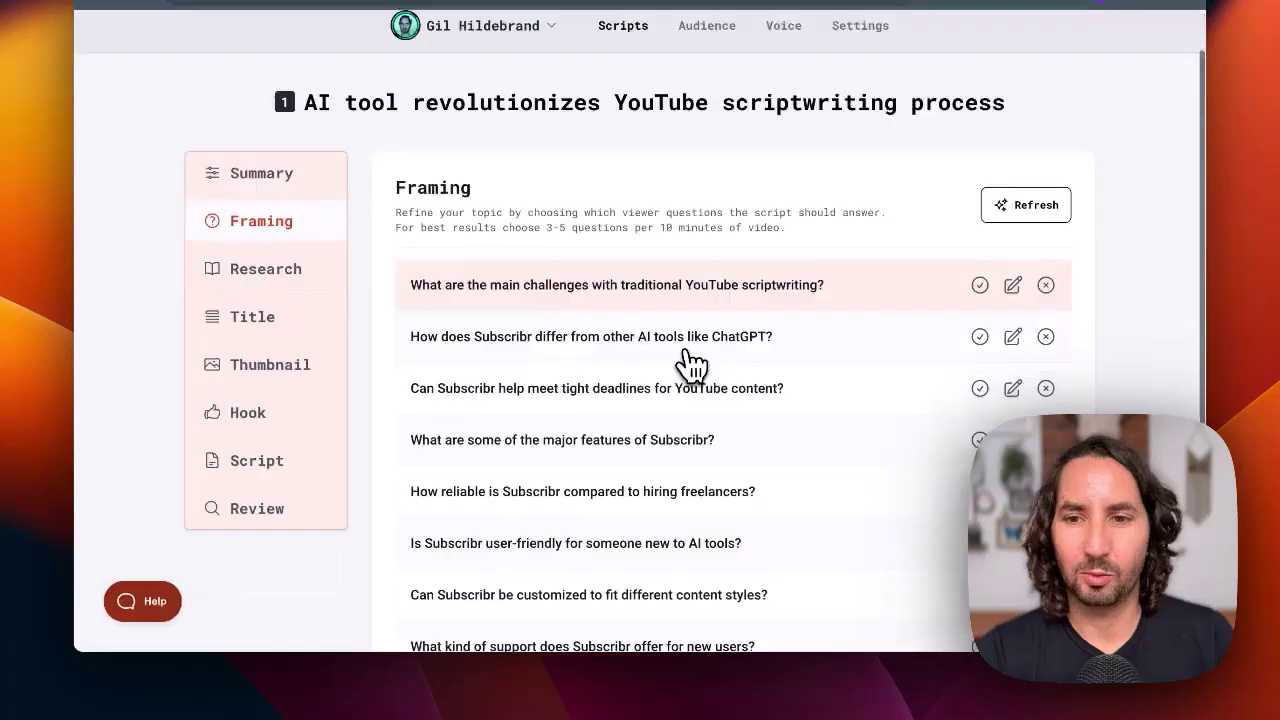
scroll(690, 365, "down", 3)
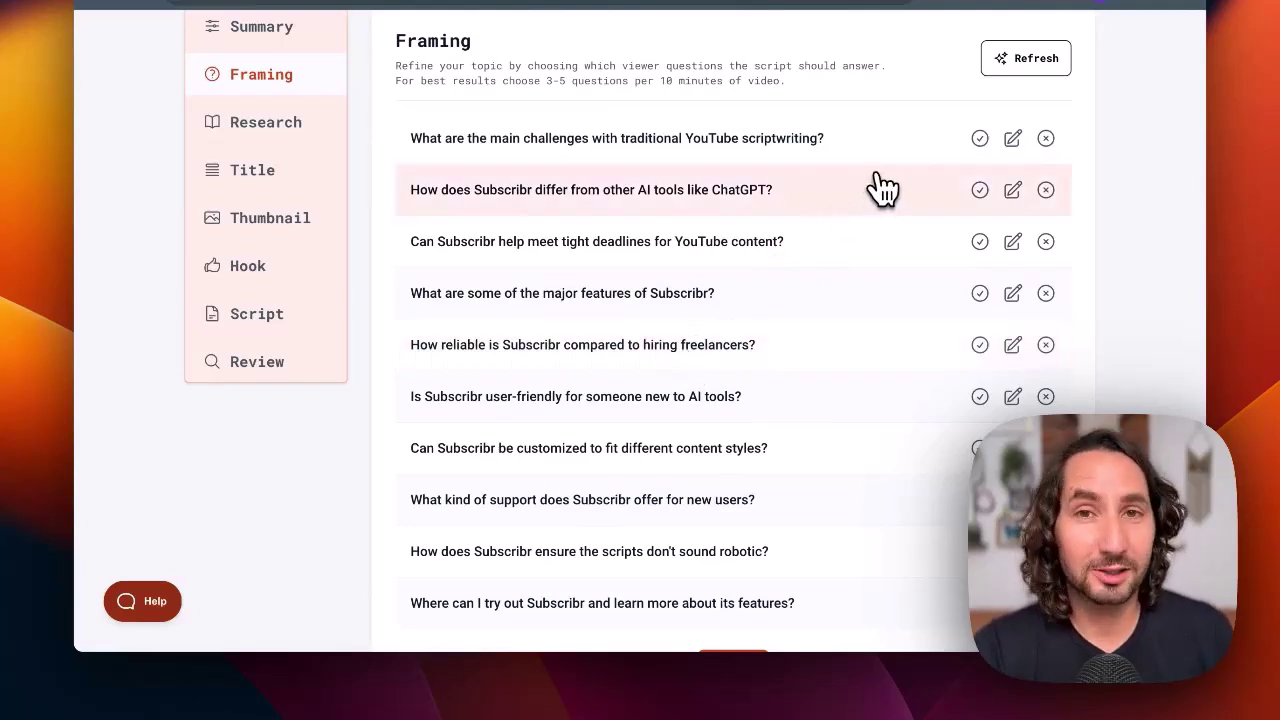
left_click(980, 140)
left_click(980, 190)
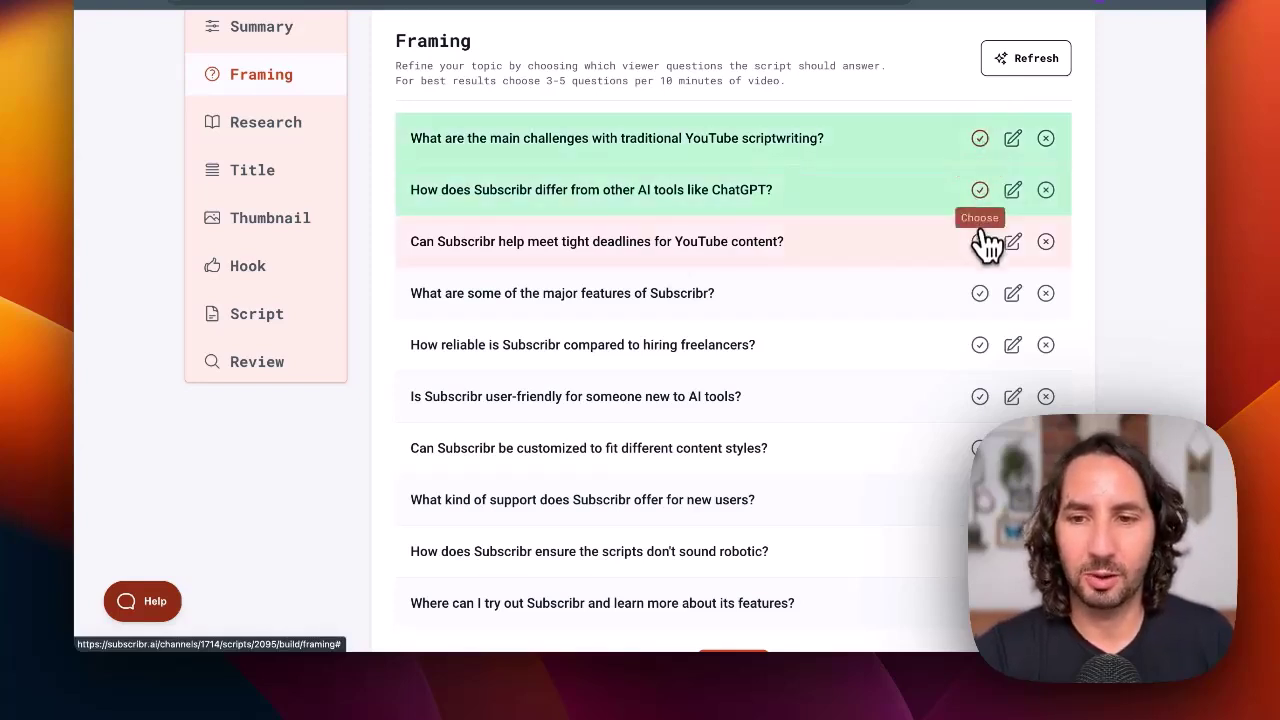
left_click(980, 242)
left_click(980, 294)
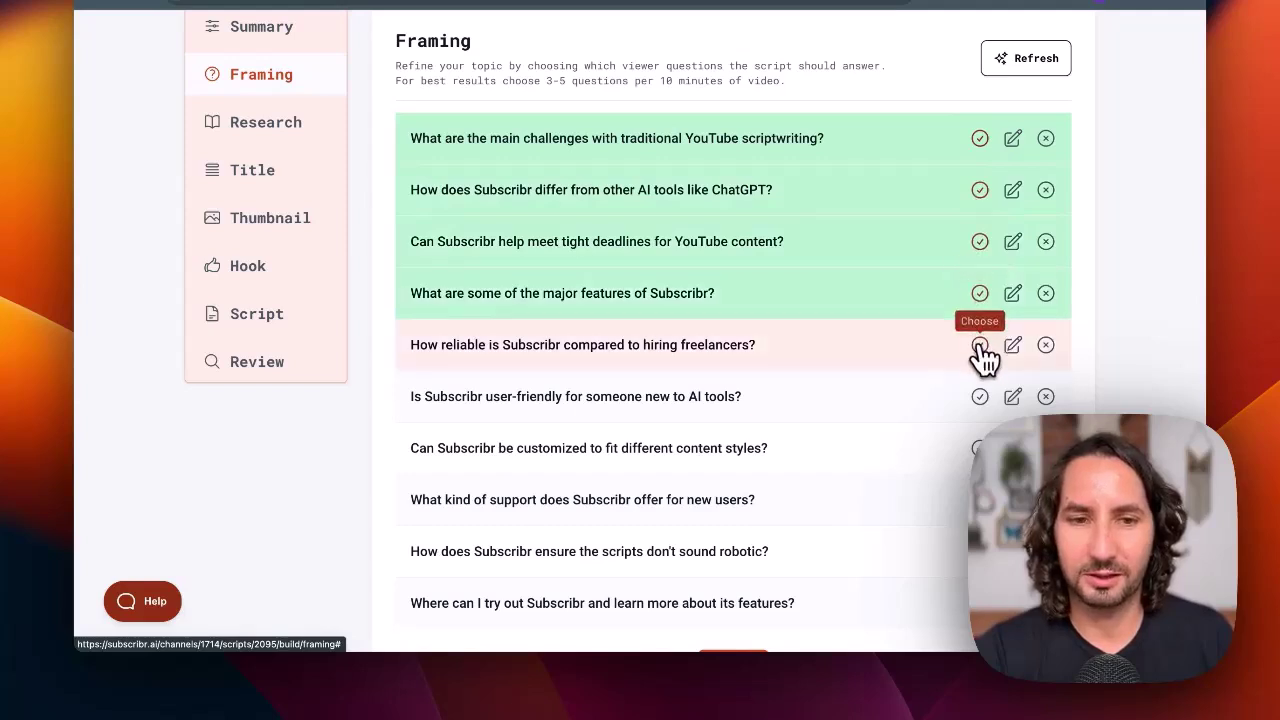
left_click(980, 345)
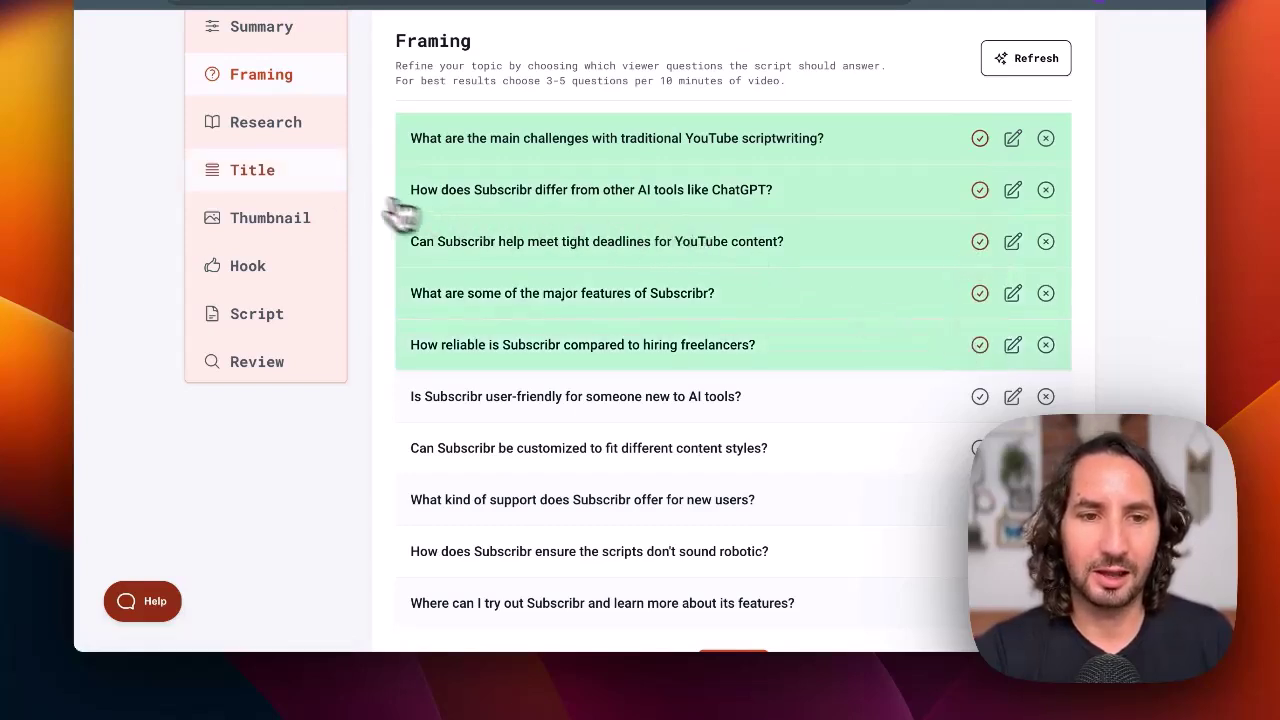
left_click(245, 140)
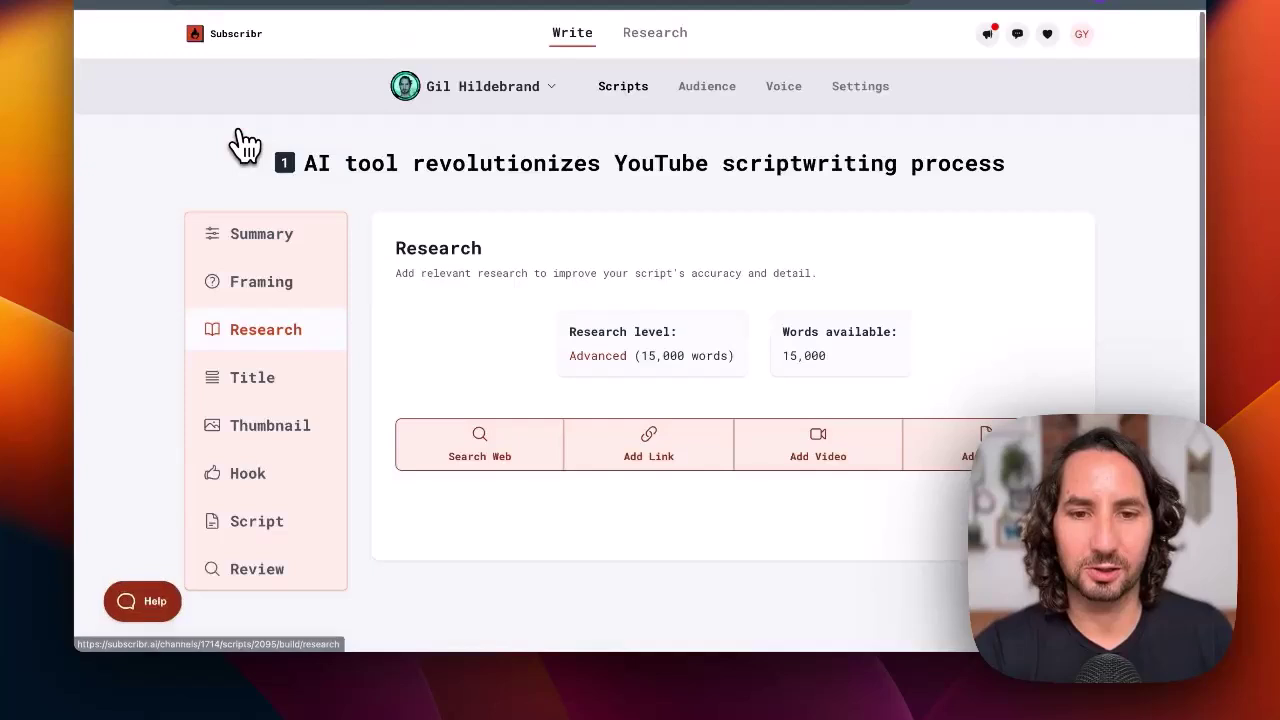
scroll(510, 249, "down", 2)
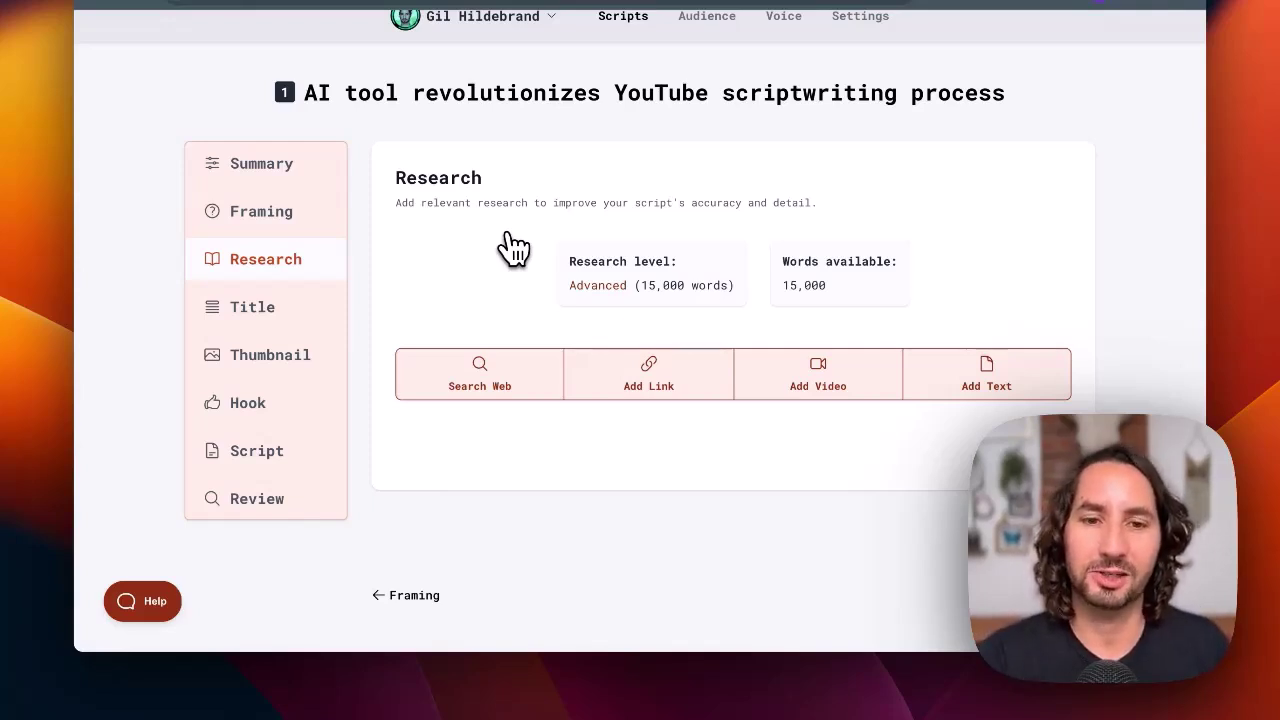
left_click(470, 379)
left_click(655, 378)
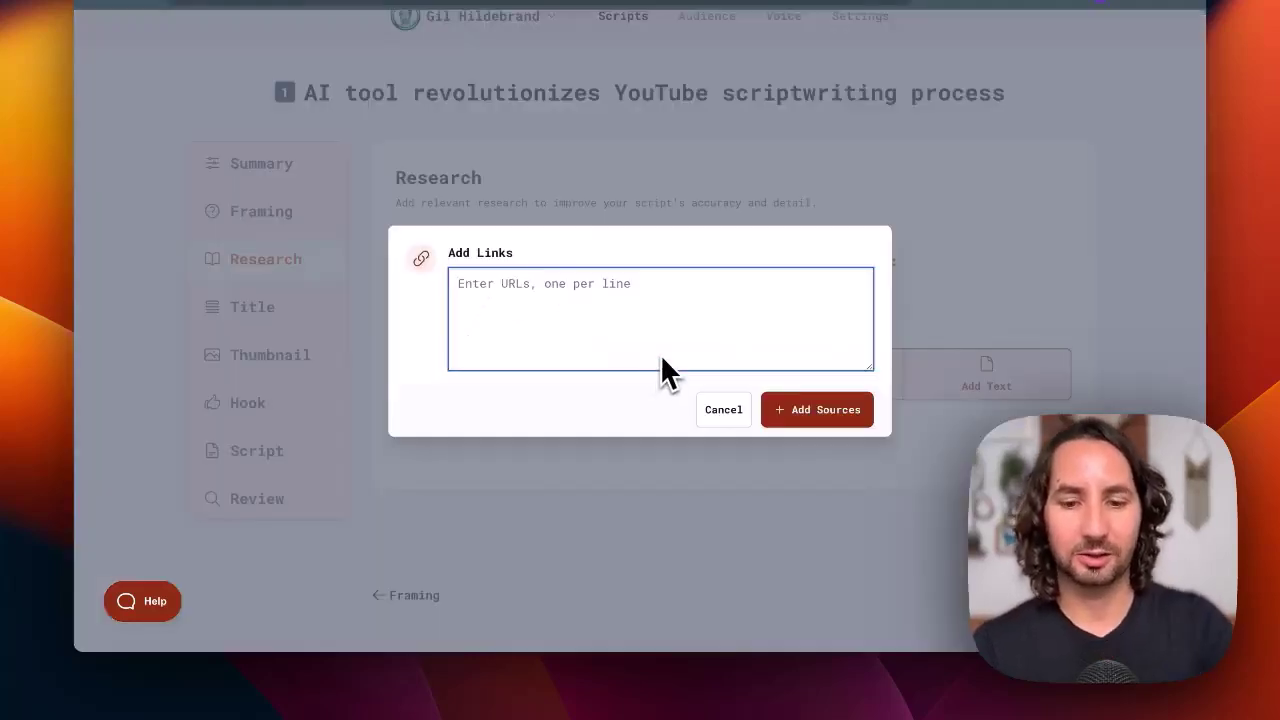
type("https:/")
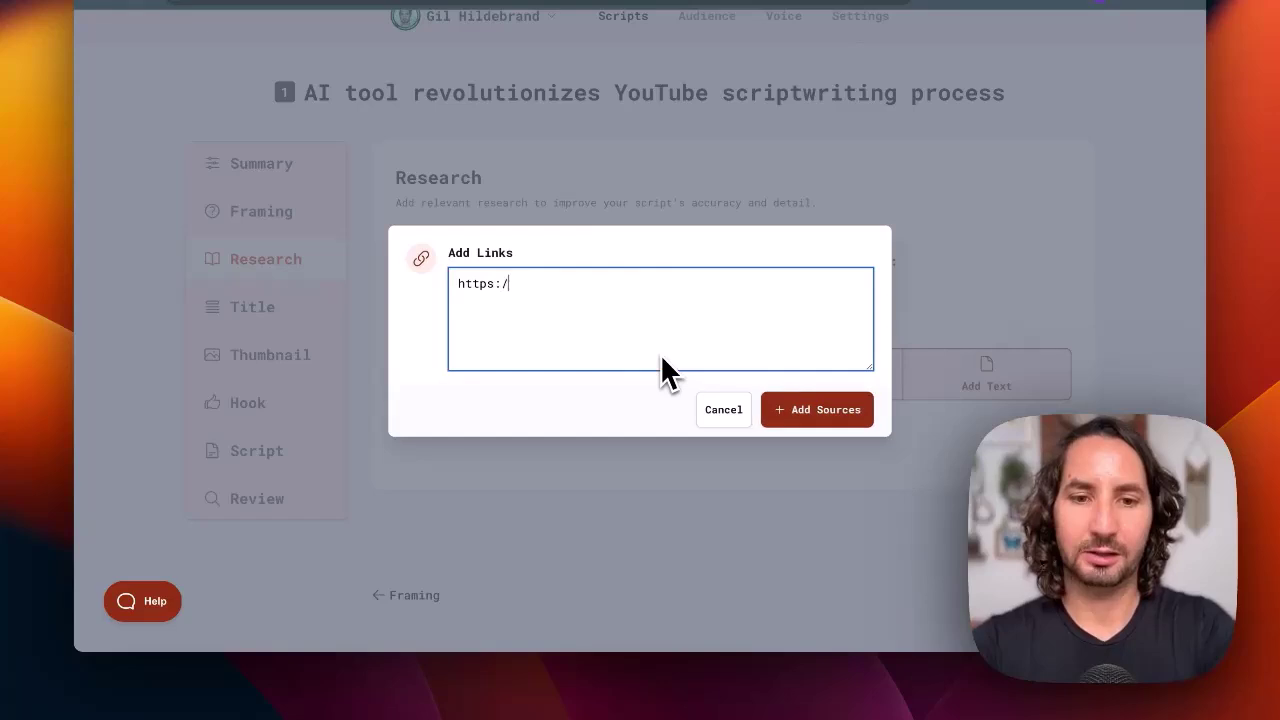
type("/subscribr.ai")
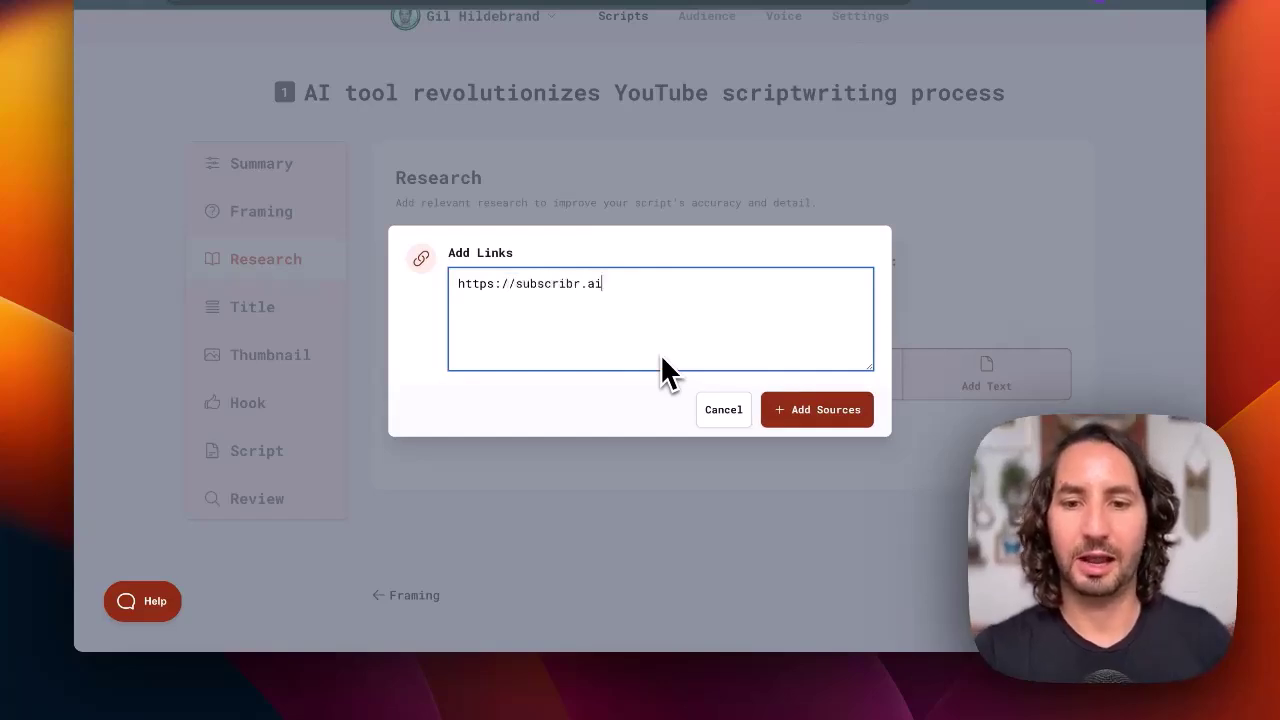
left_click(812, 409)
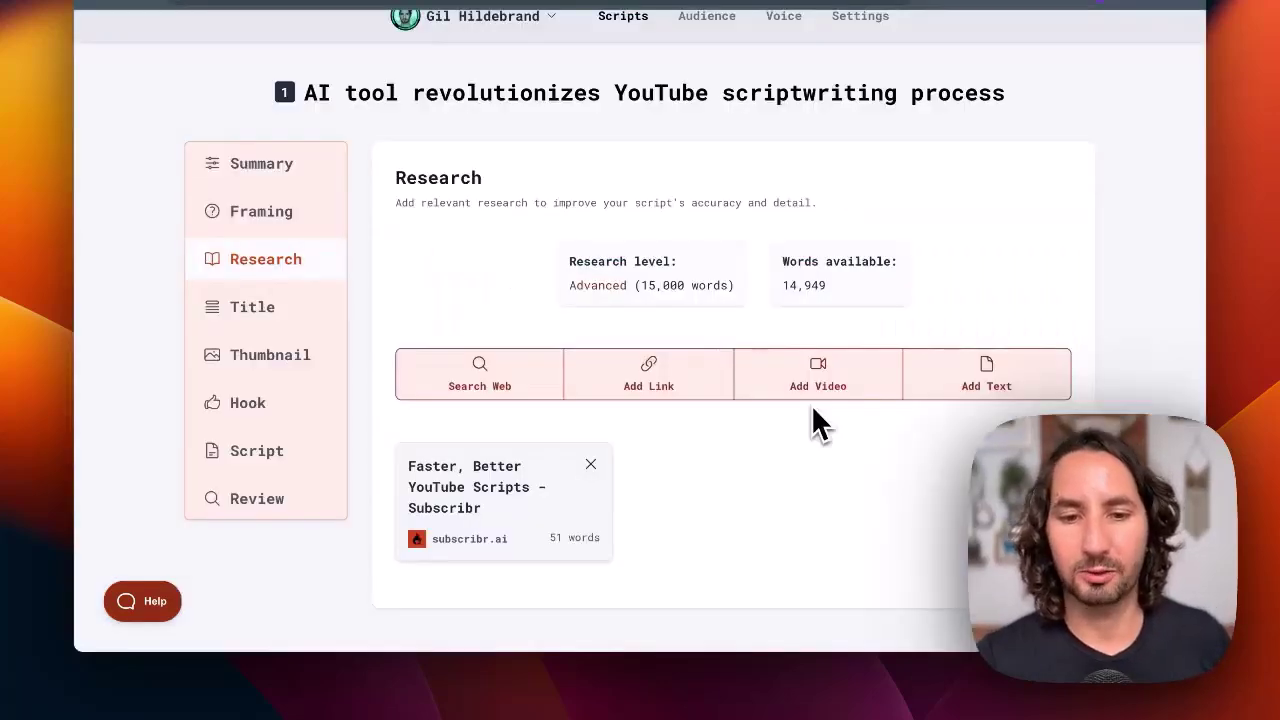
Add a text source titled "Subscribr Description" to the research, with the copied product description as its content
scroll(520, 510, "down", 1)
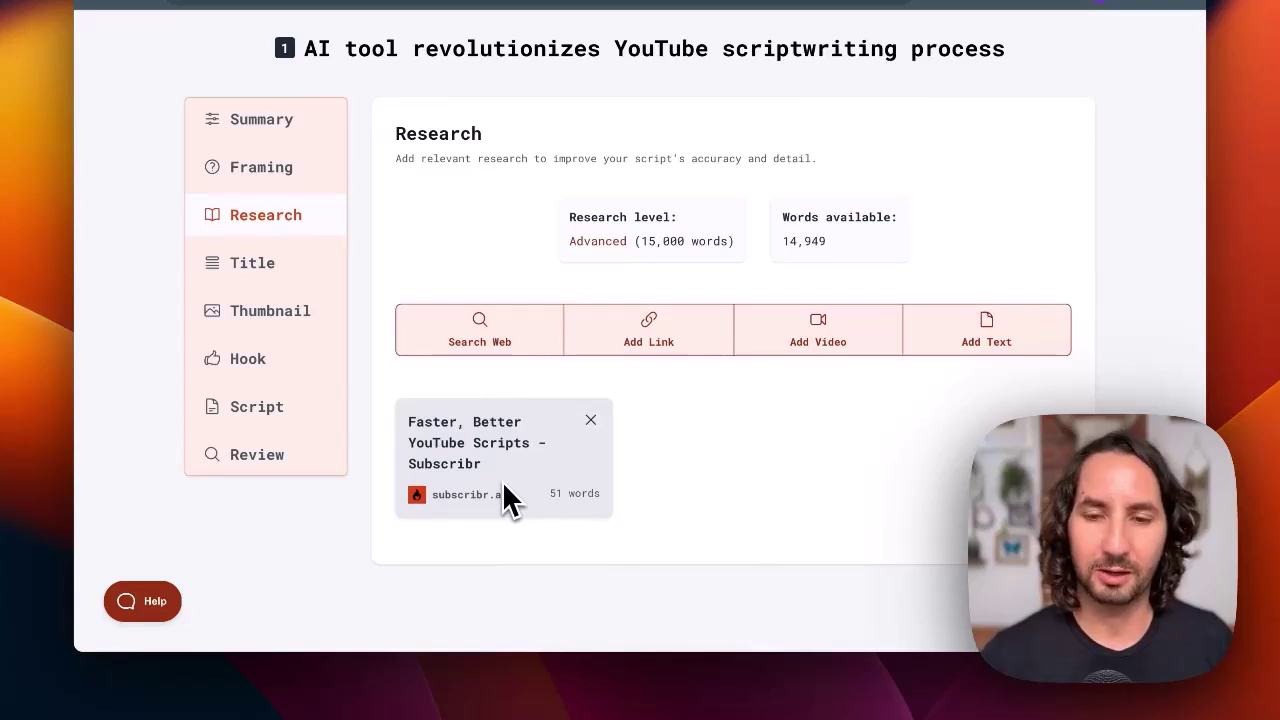
left_click(978, 345)
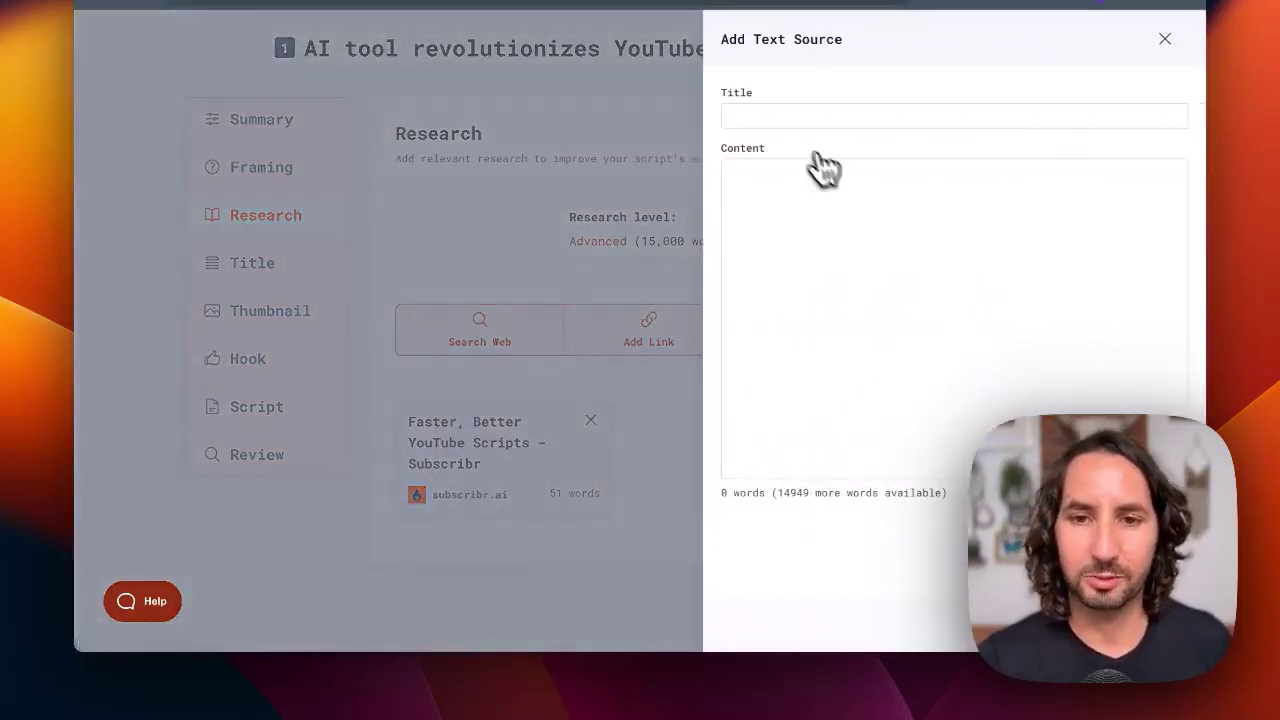
left_click(784, 119)
type("Sub")
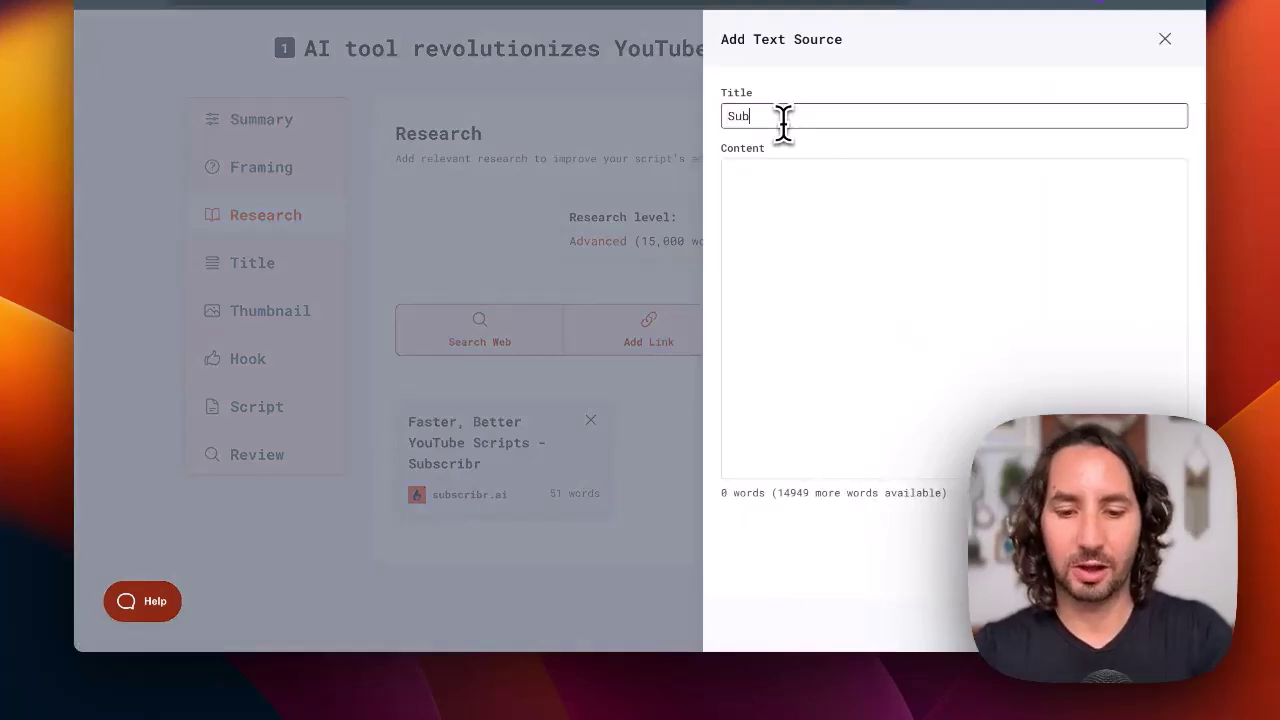
type("scribr Description")
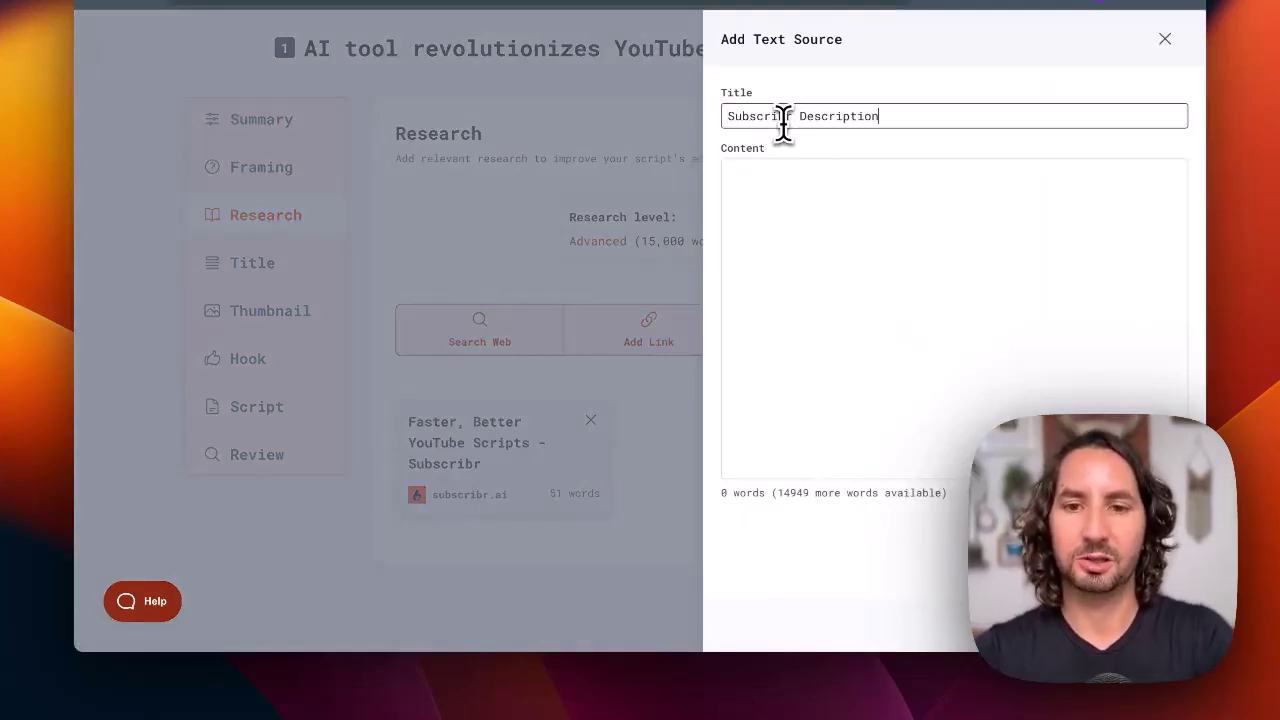
key("Tab")
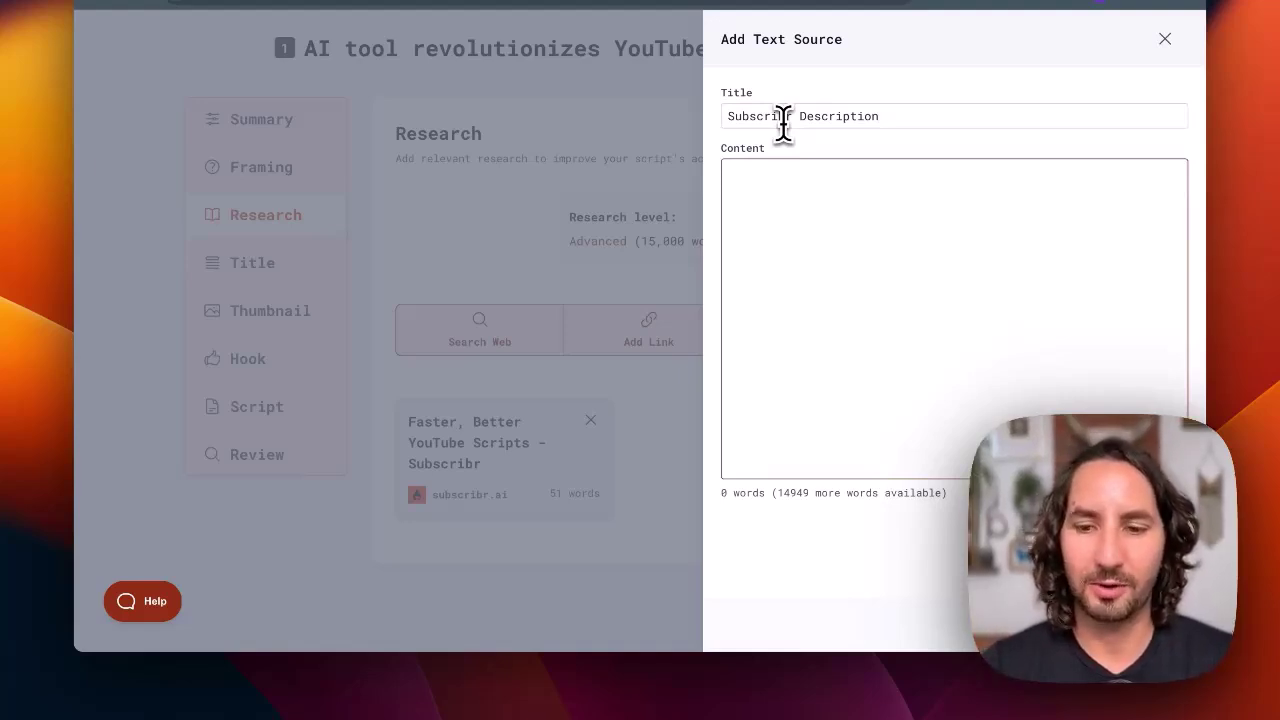
key("super+v")
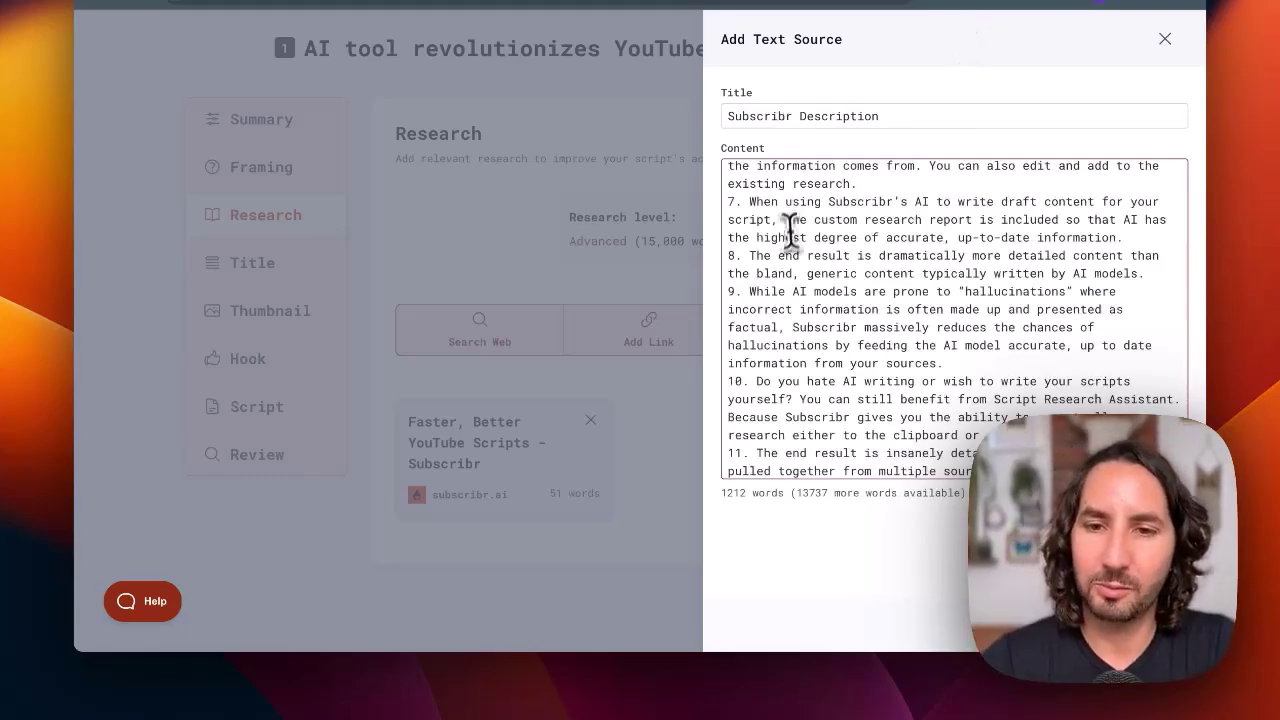
scroll(790, 240, "up", 10)
scroll(790, 245, "up", 1)
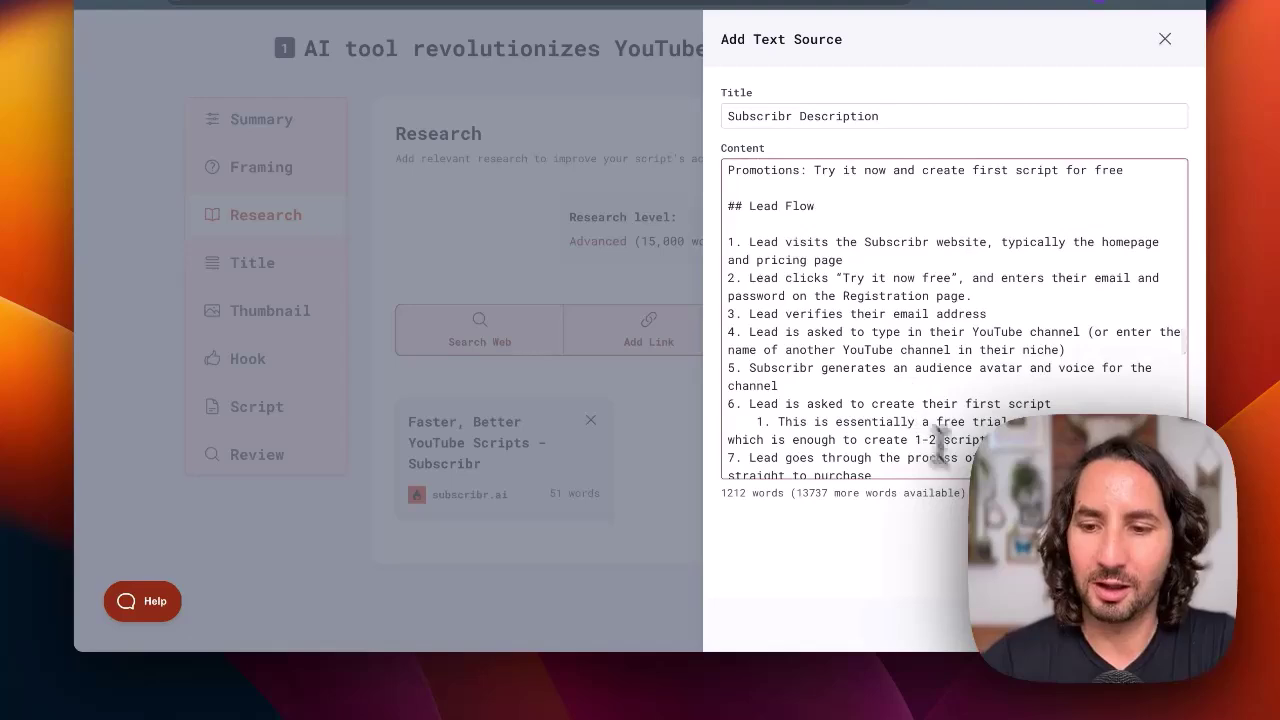
left_click(1140, 530)
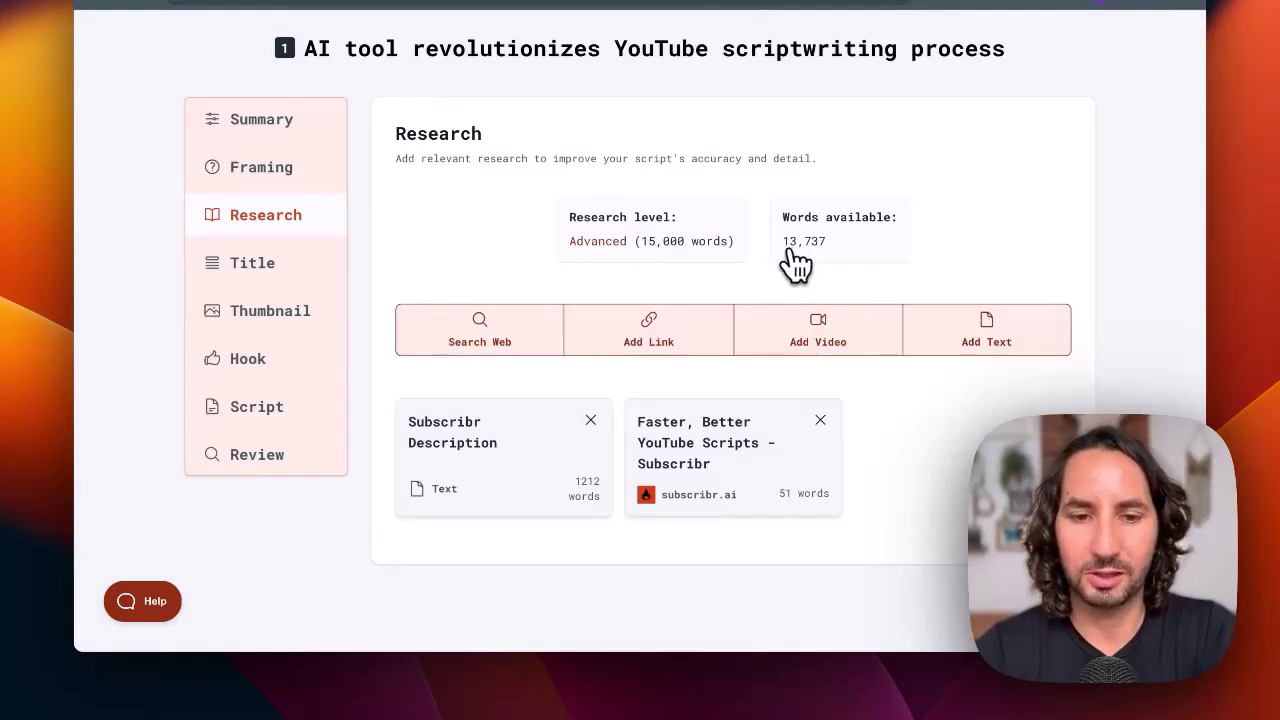
Search the web with the suggested question on traditional scriptwriting challenges and add descript.com's "How to Write a YouTube Script that Keeps People Watching" to the research
left_click(866, 349)
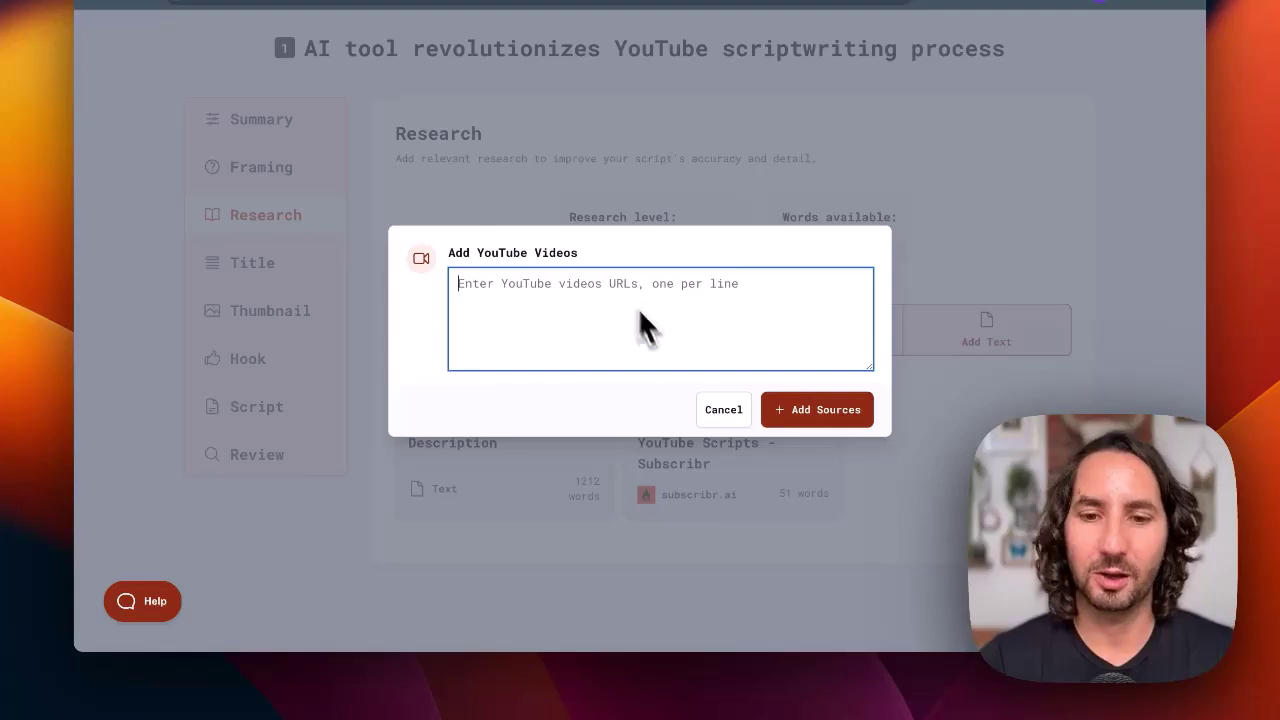
left_click(738, 416)
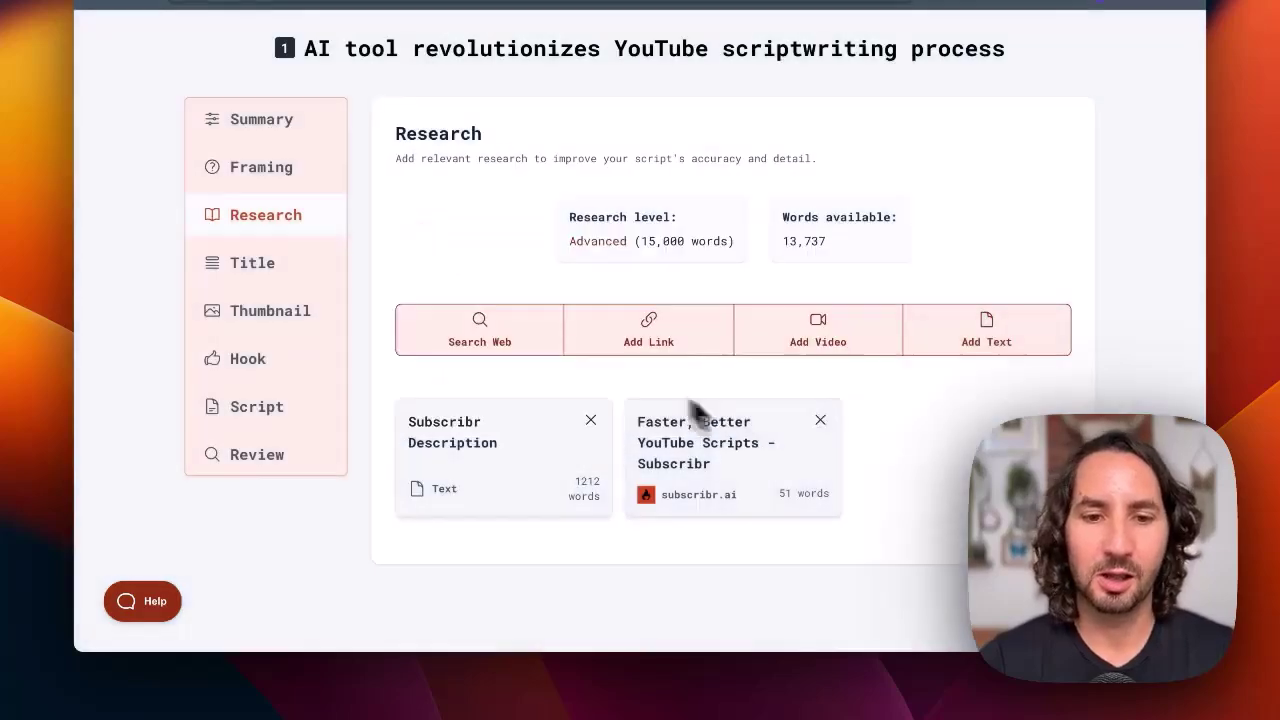
left_click(506, 350)
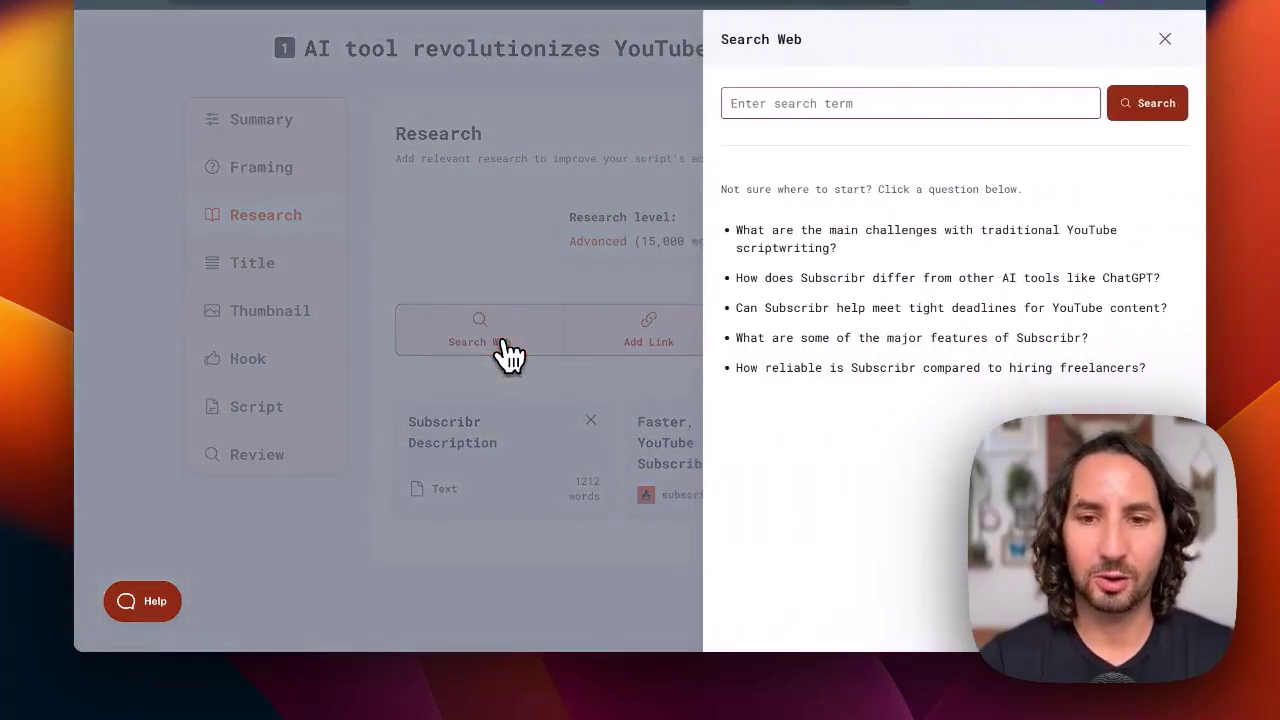
left_click(838, 250)
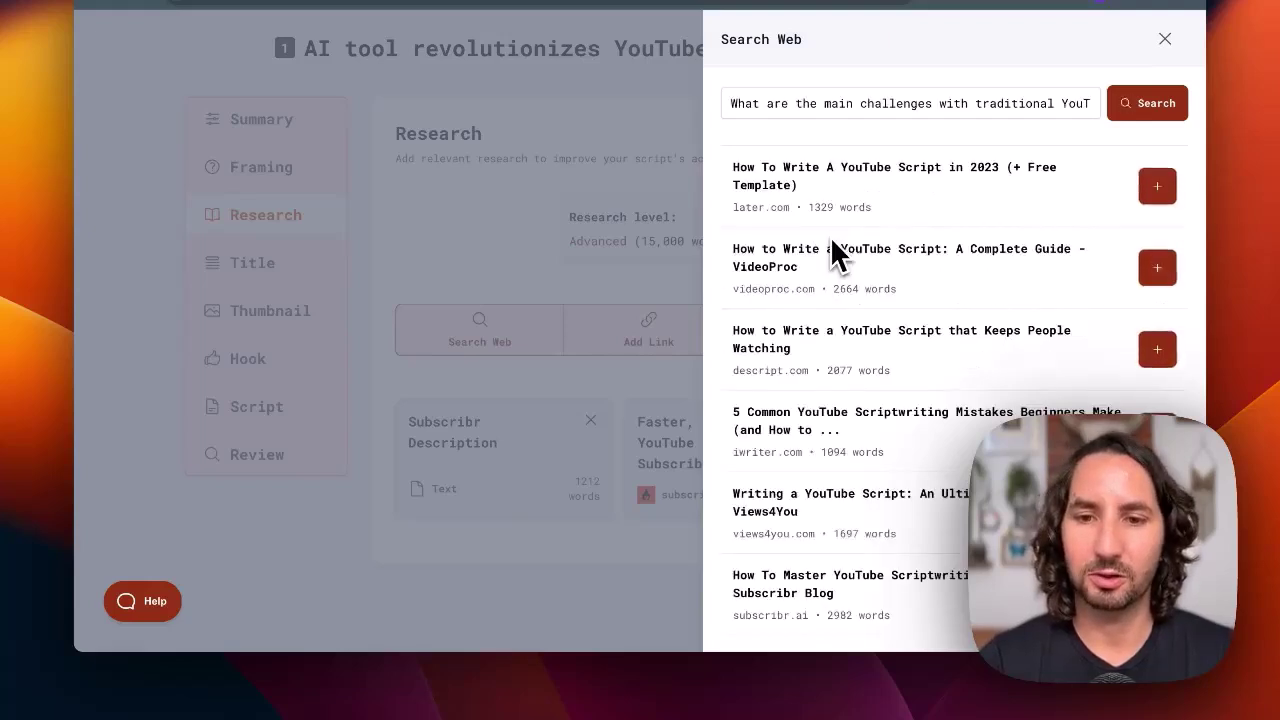
scroll(838, 255, "down", 1)
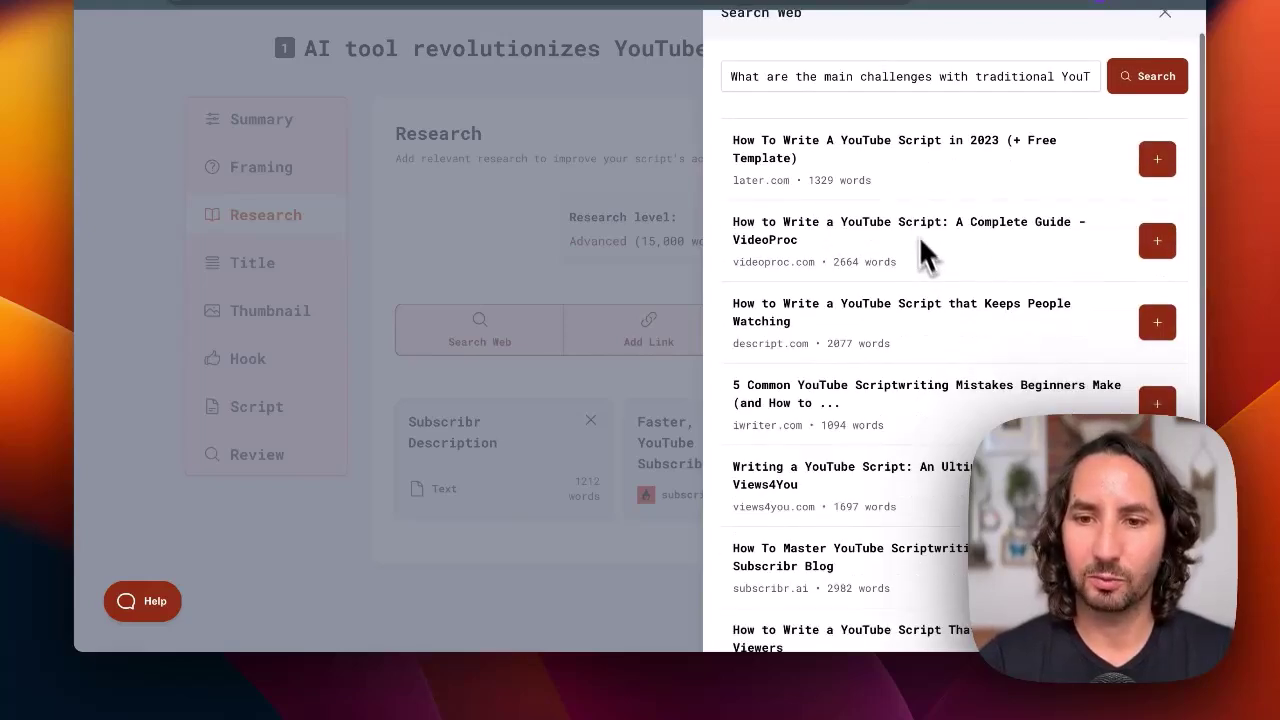
left_click(927, 240)
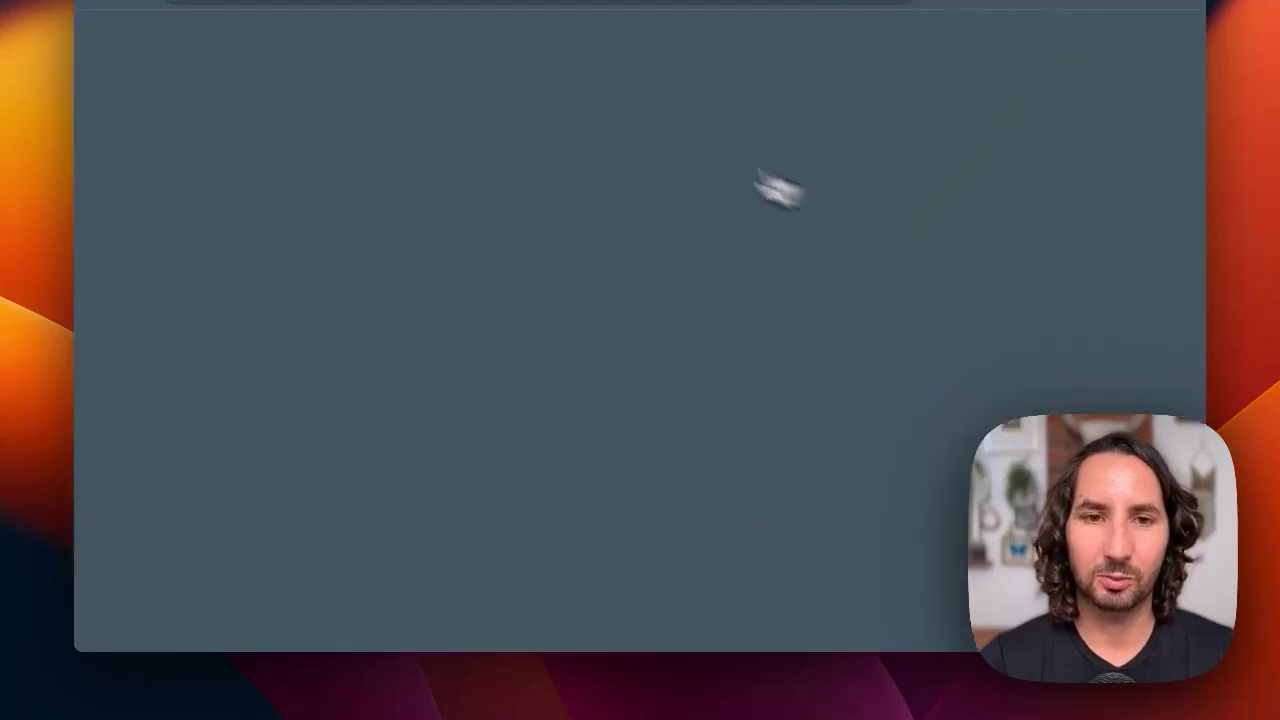
key("super+w")
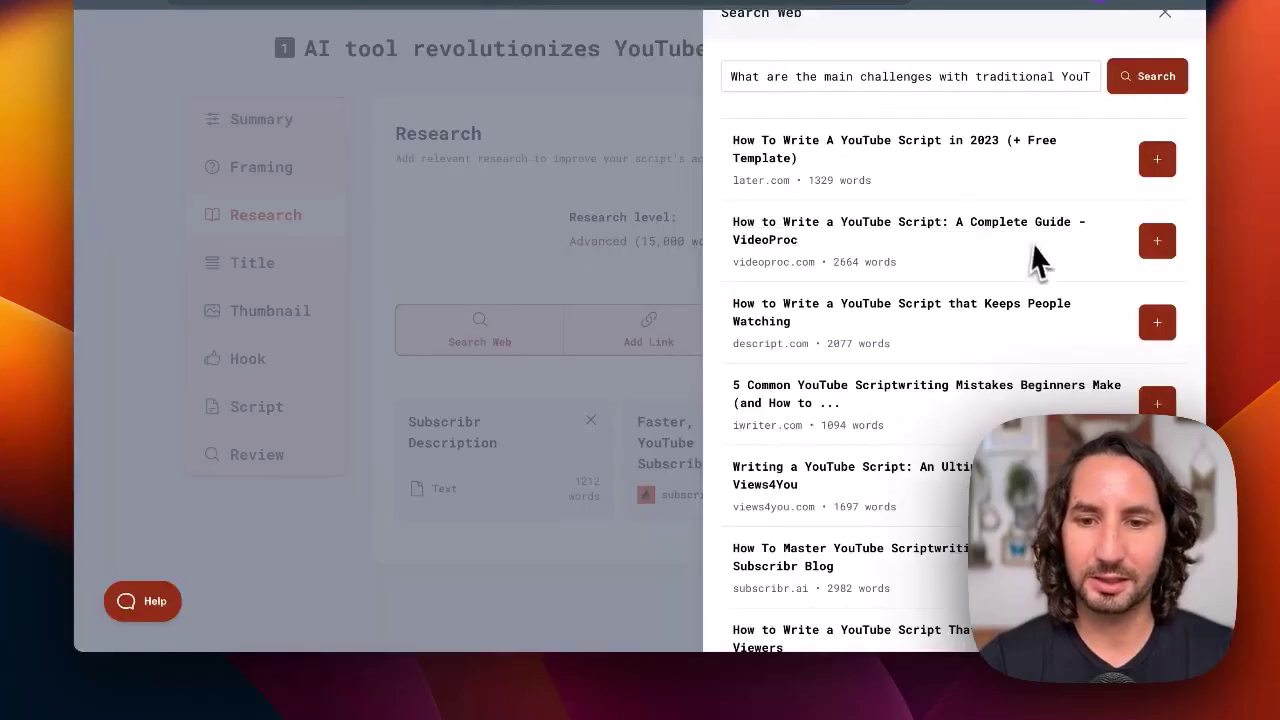
scroll(1015, 280, "down", 2)
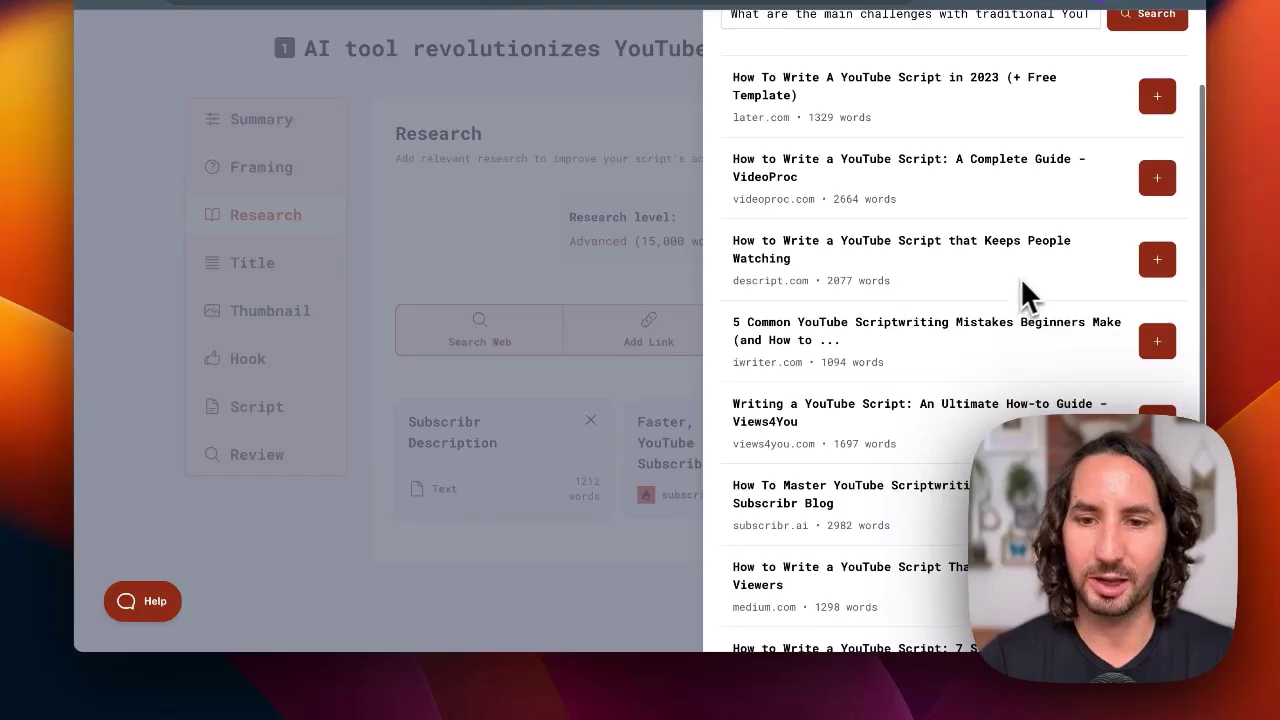
left_click(1160, 262)
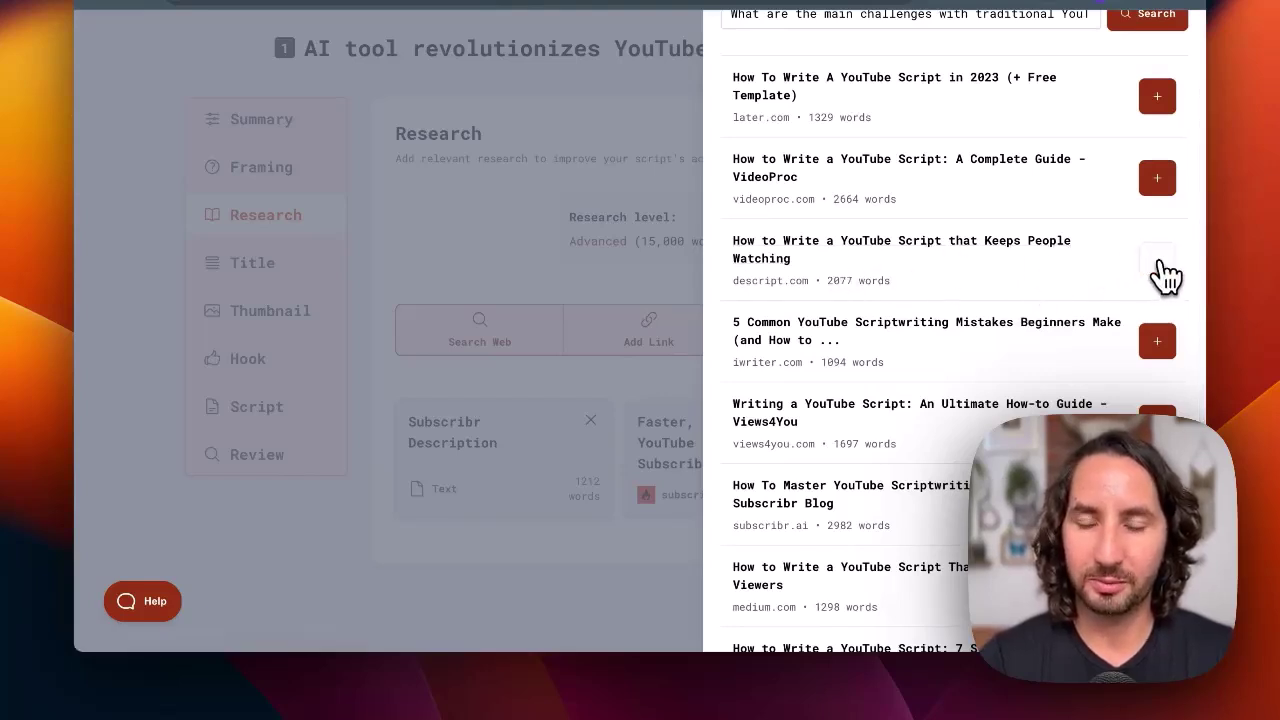
Search the web for "chatgpt for scriptwriting" and add the vidpros.com article "ChatGPT Prompts for YouTube Scriptwriting: A Complete Guide" as a research source
scroll(1000, 320, "down", 1)
scroll(1045, 330, "up", 3)
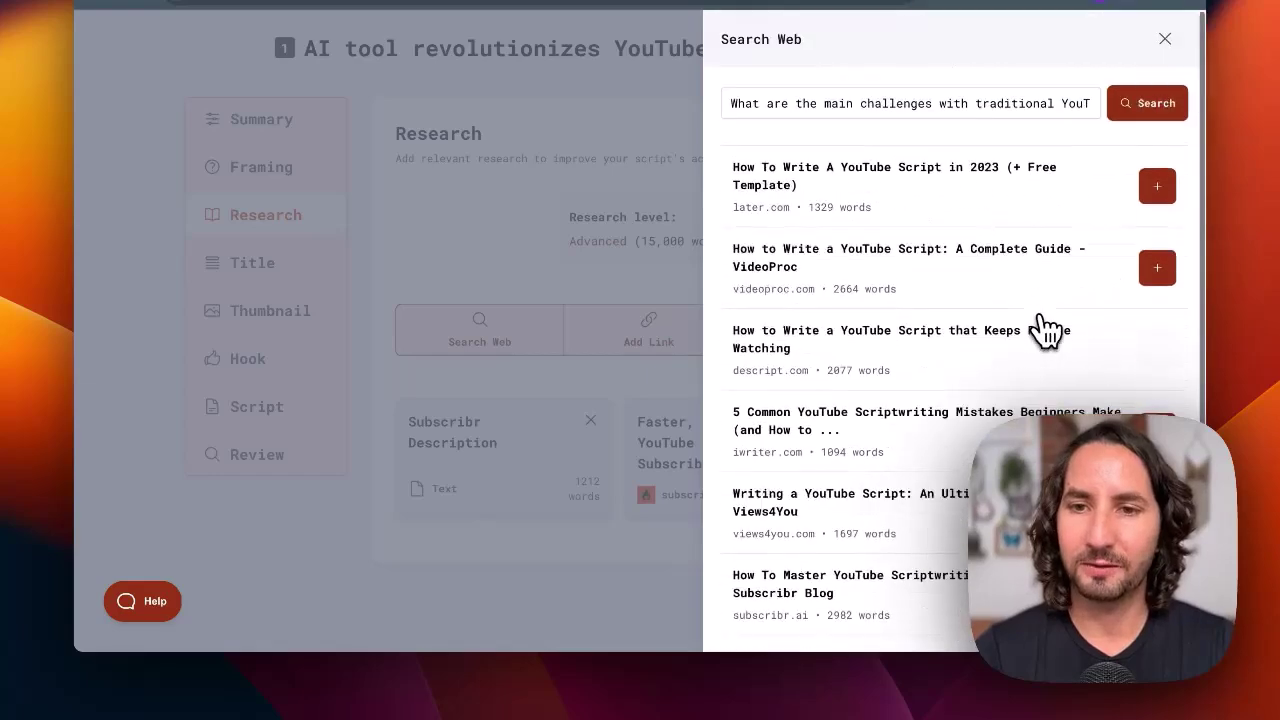
triple_click(920, 103)
type("chat")
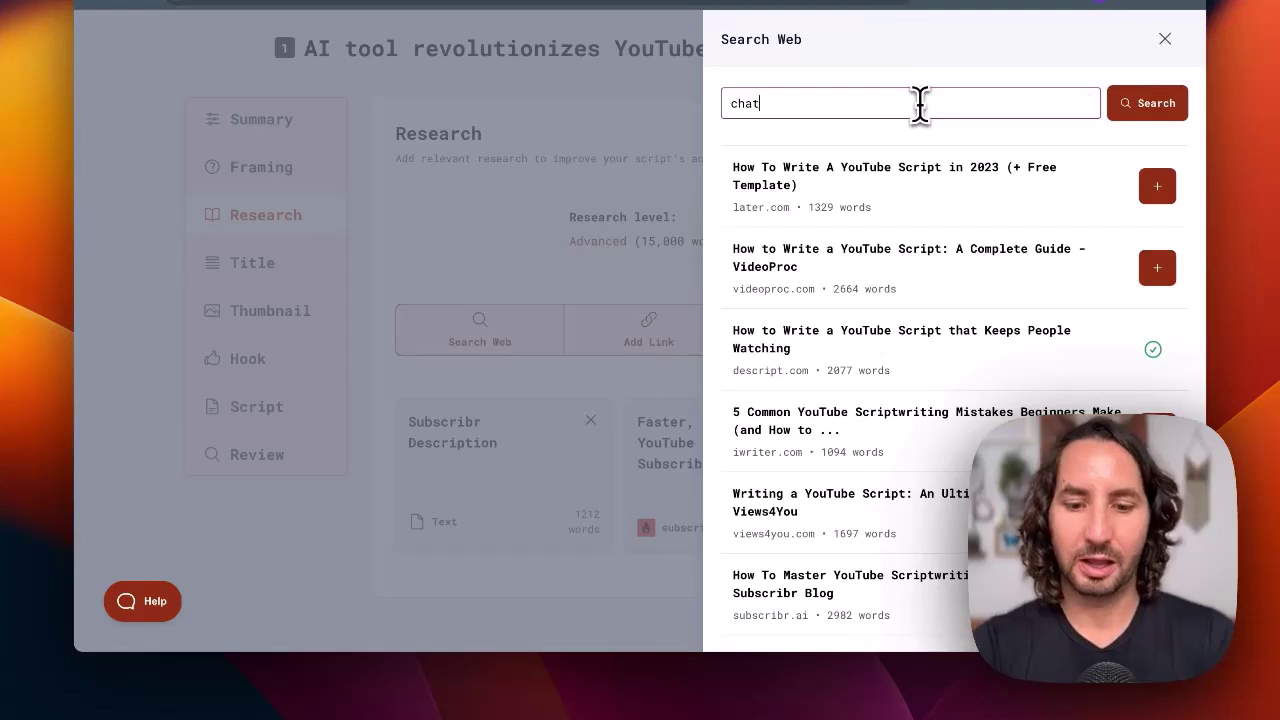
type("gpt for sc")
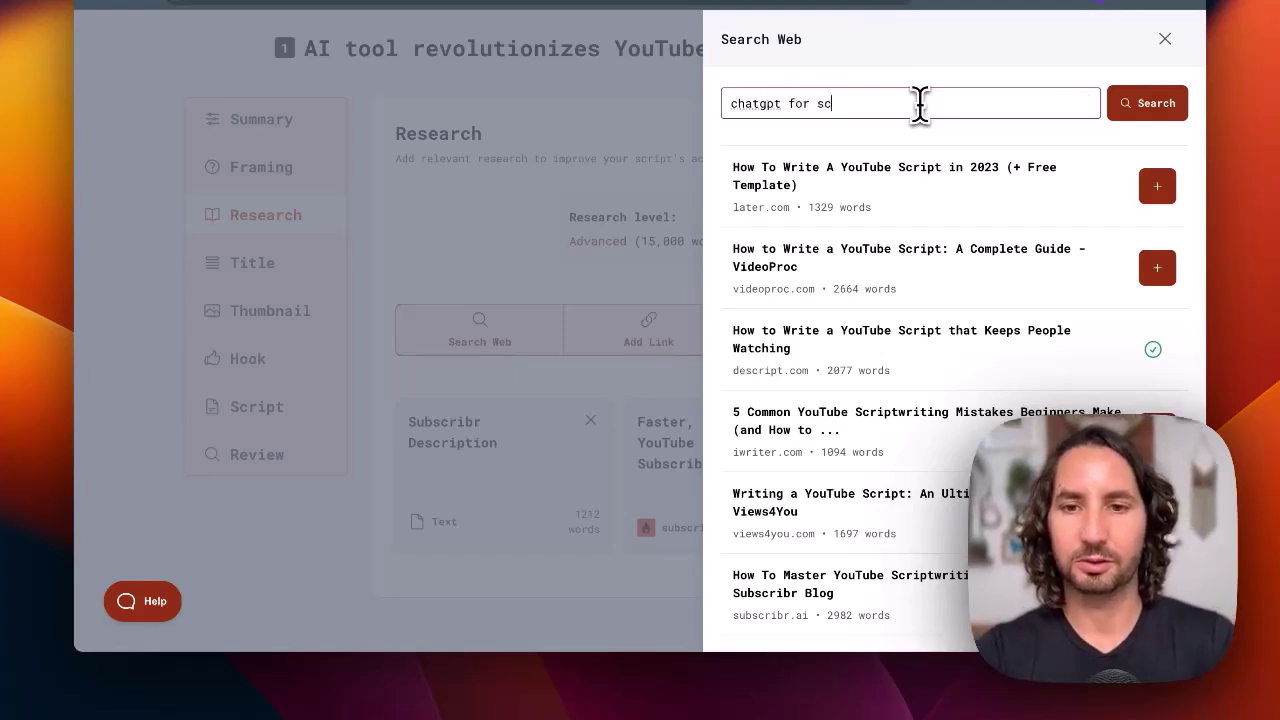
type("riptwriting")
key("Return")
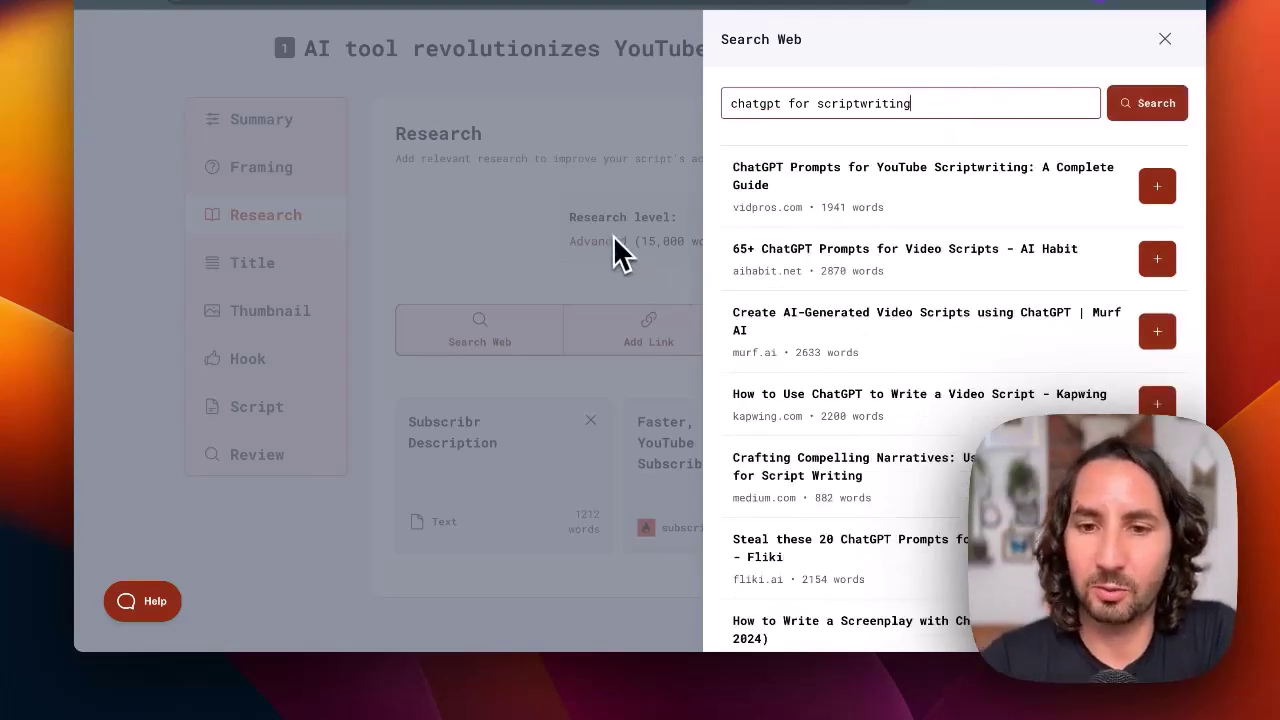
left_click(1157, 186)
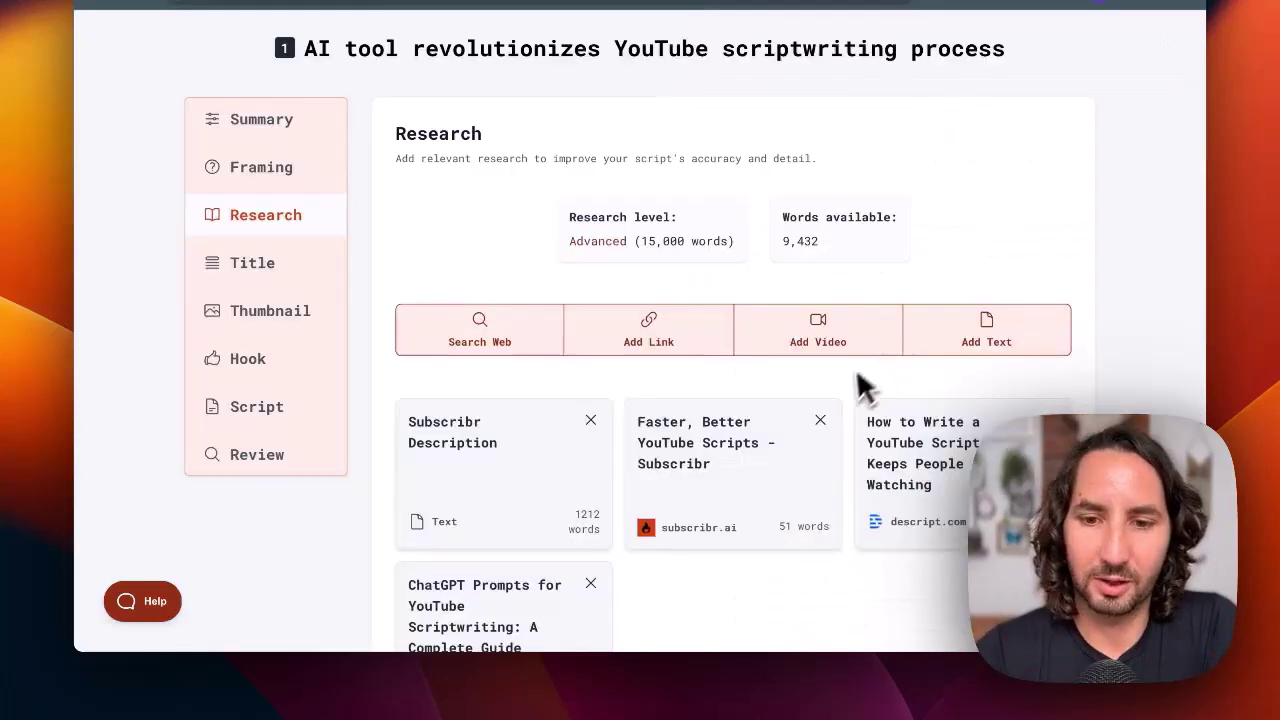
scroll(845, 390, "down", 5)
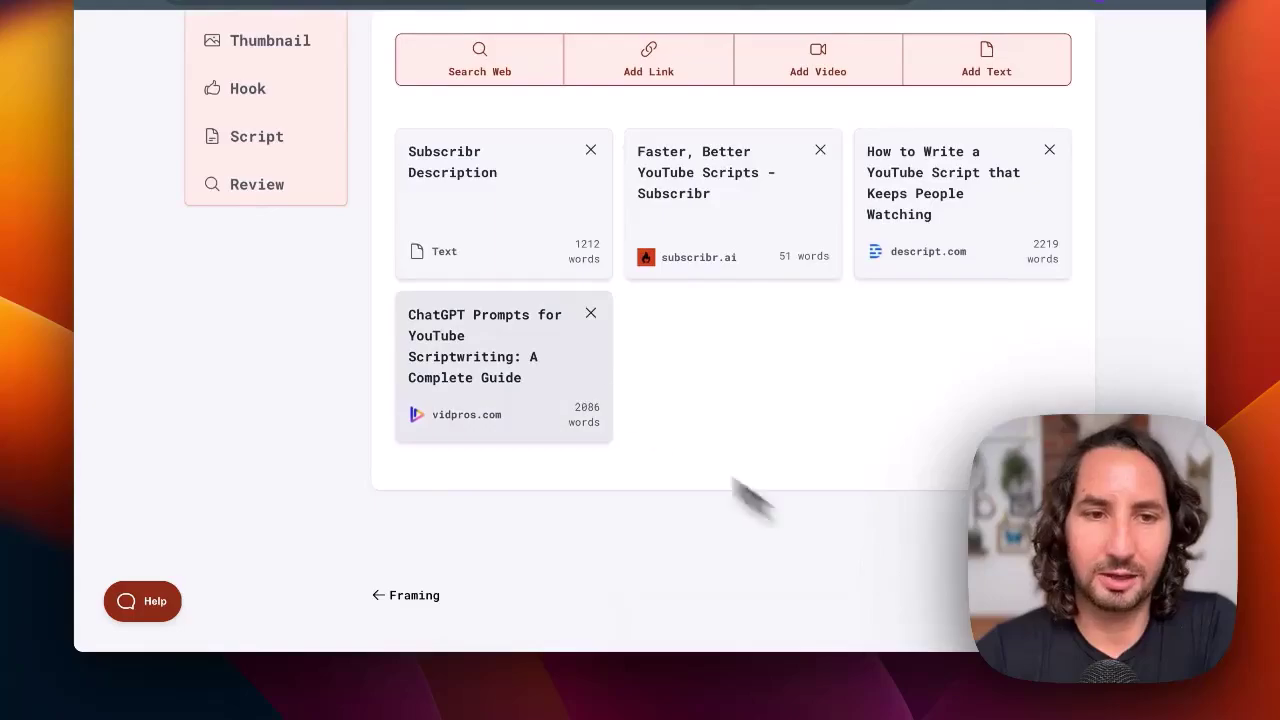
scroll(534, 334, "up", 5)
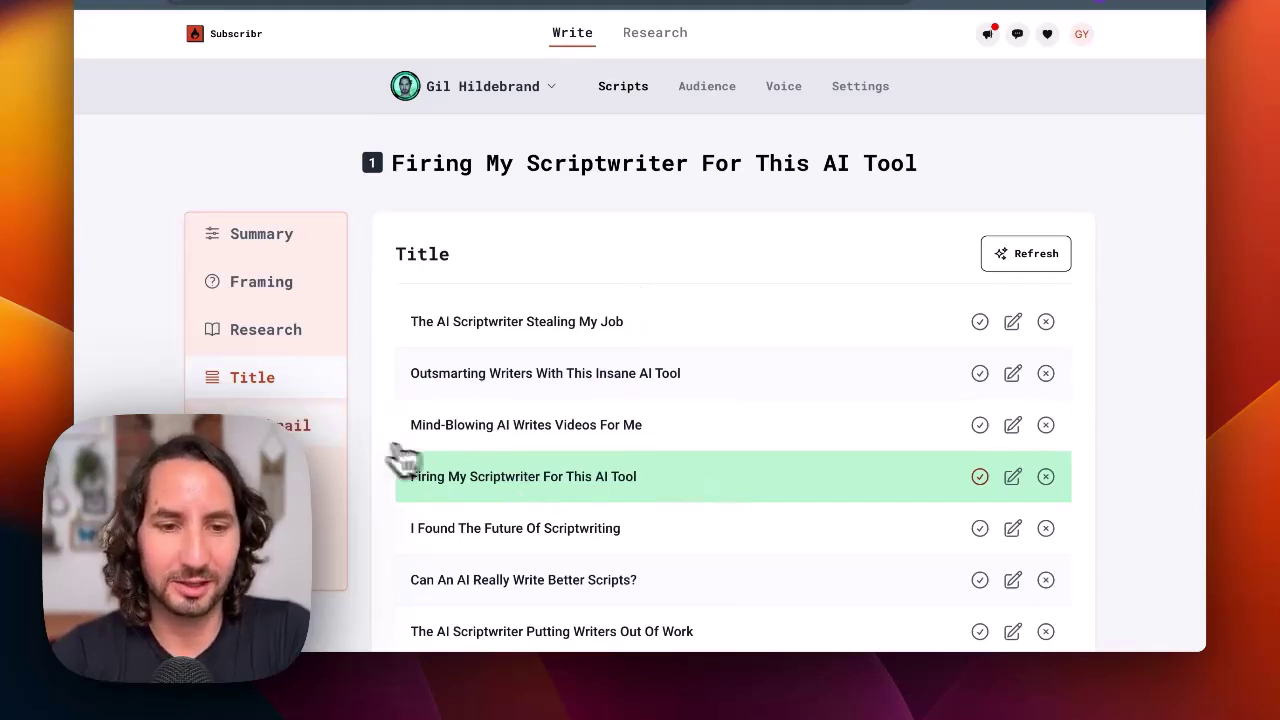
Go through the thumbnail ideas and choose the opening hook that starts with "I just fired my scriptwriter."
left_click(310, 440)
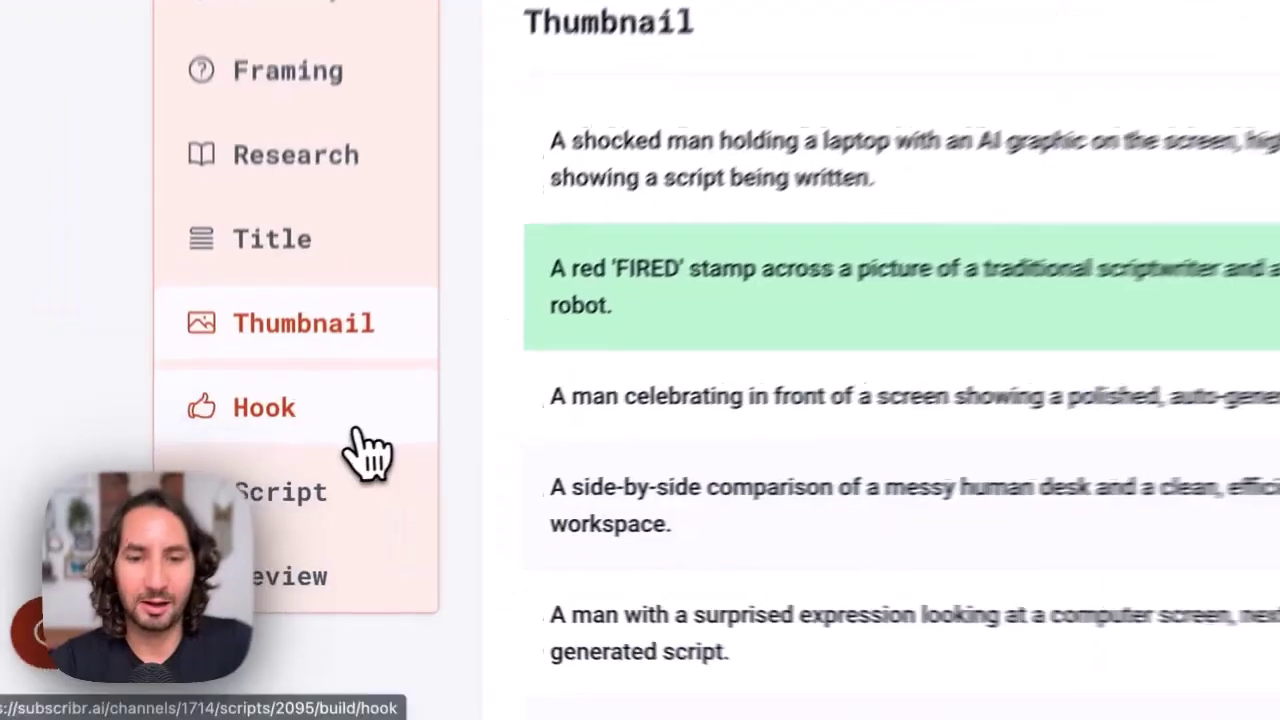
left_click(290, 488)
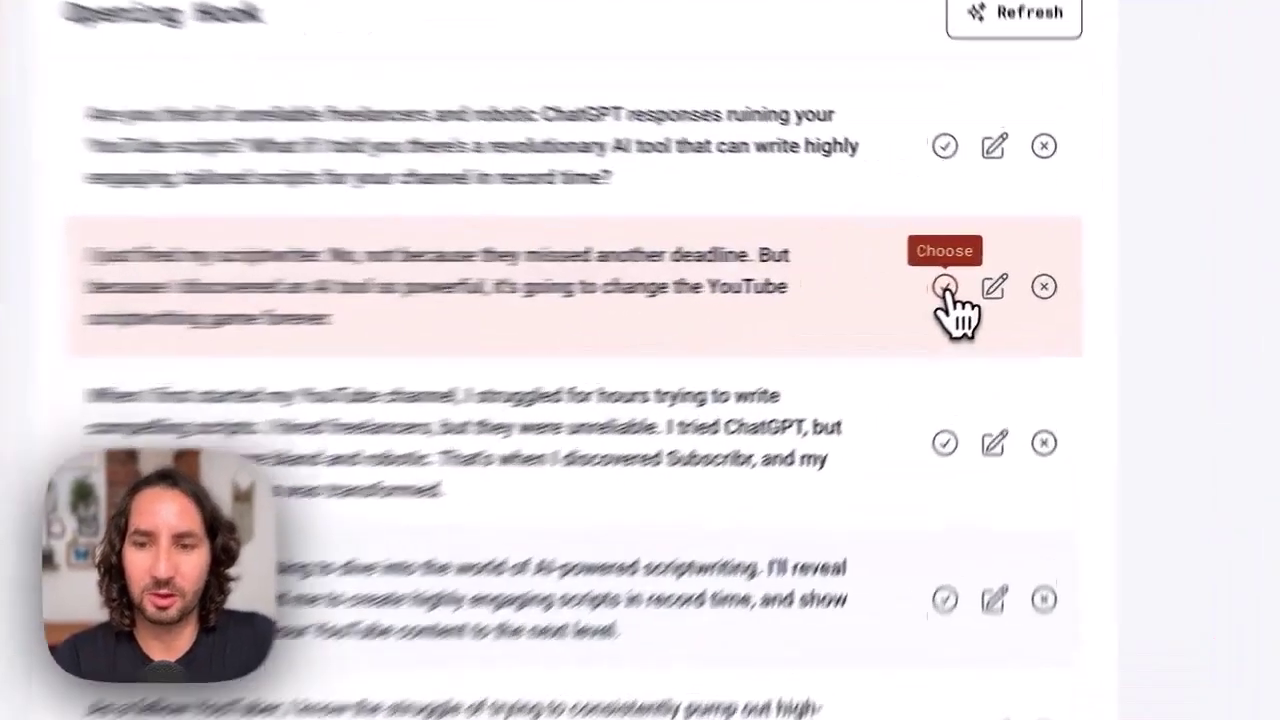
left_click(945, 288)
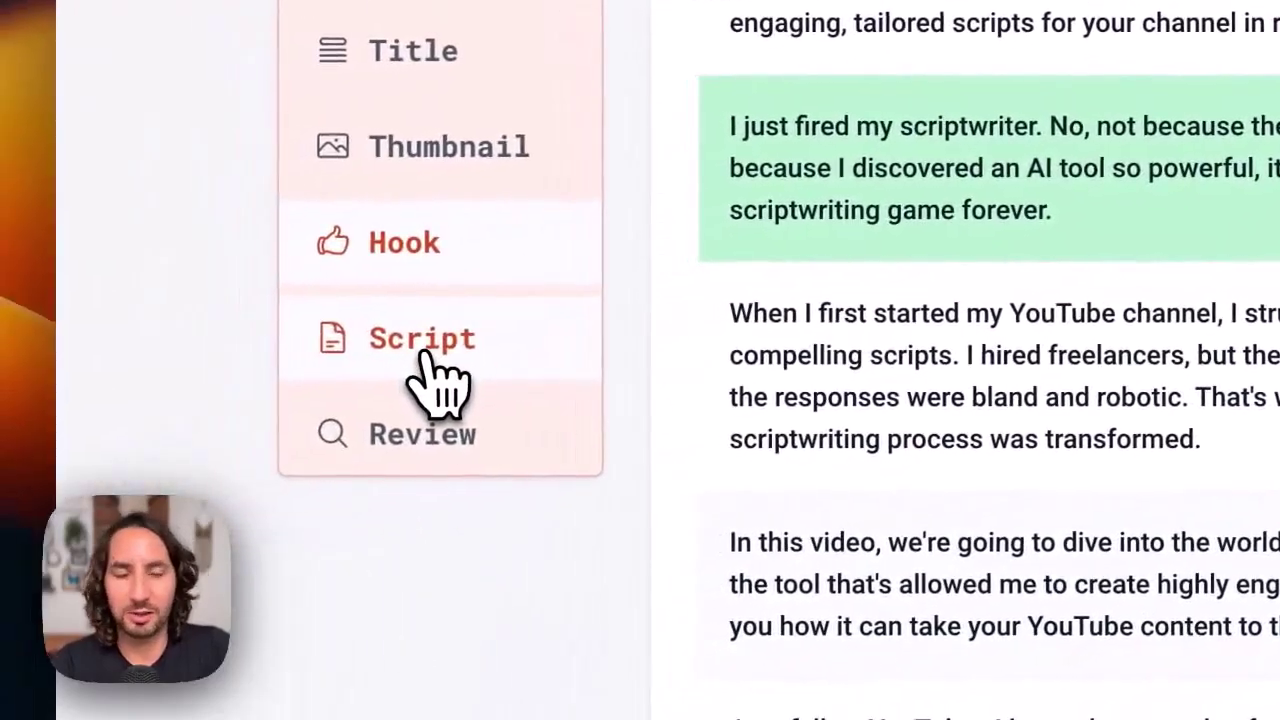
Generate a draft for the script's first section, "Why Traditional Scriptwriting Is Failing You", and save it
left_click(440, 385)
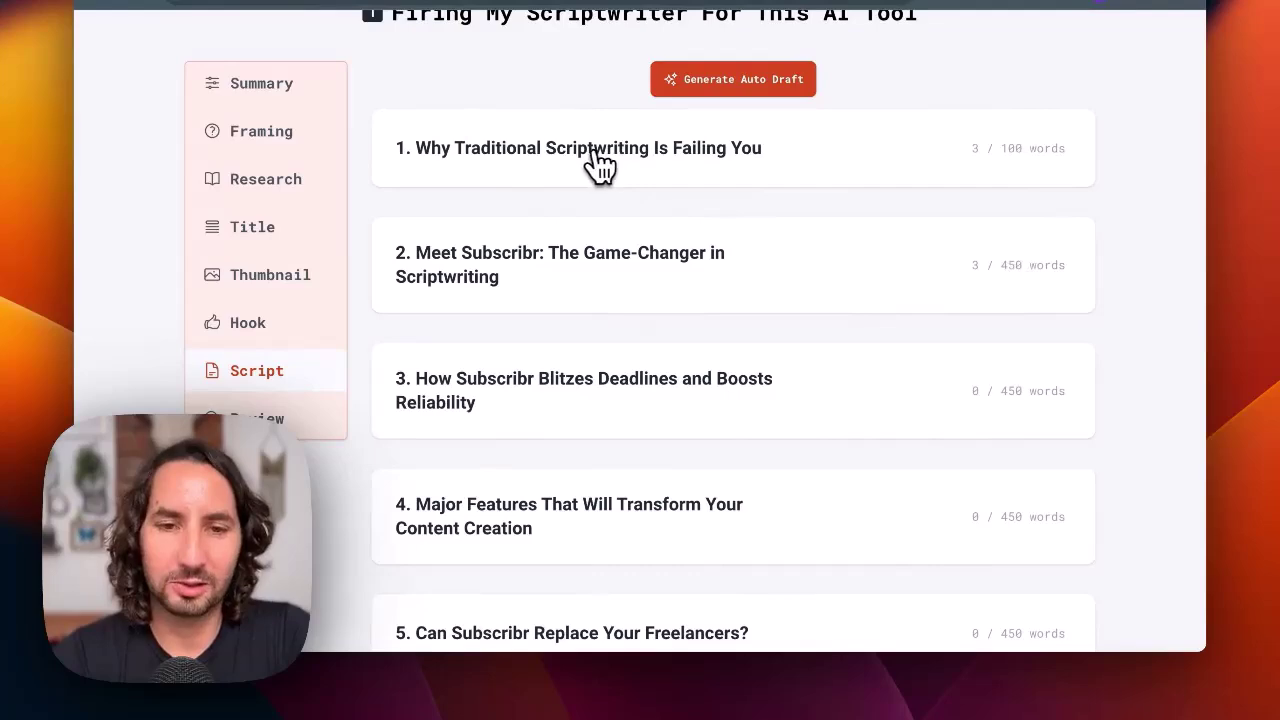
left_click(470, 160)
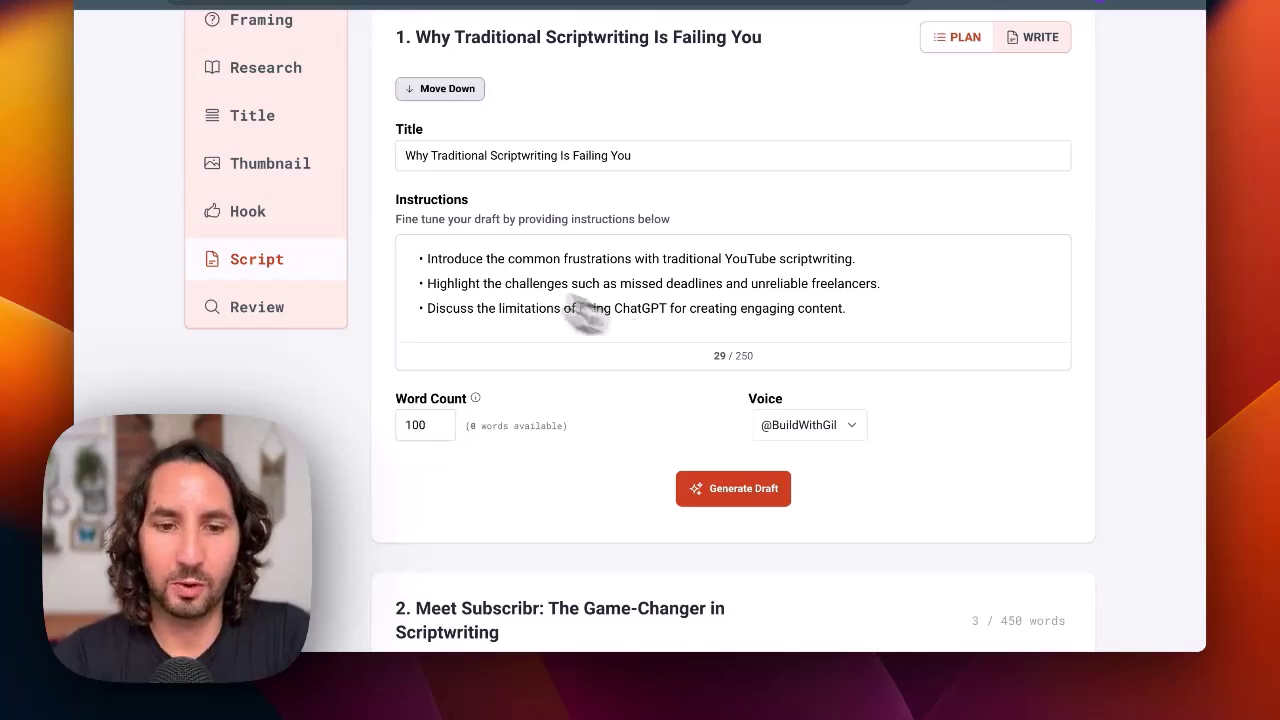
left_click(748, 495)
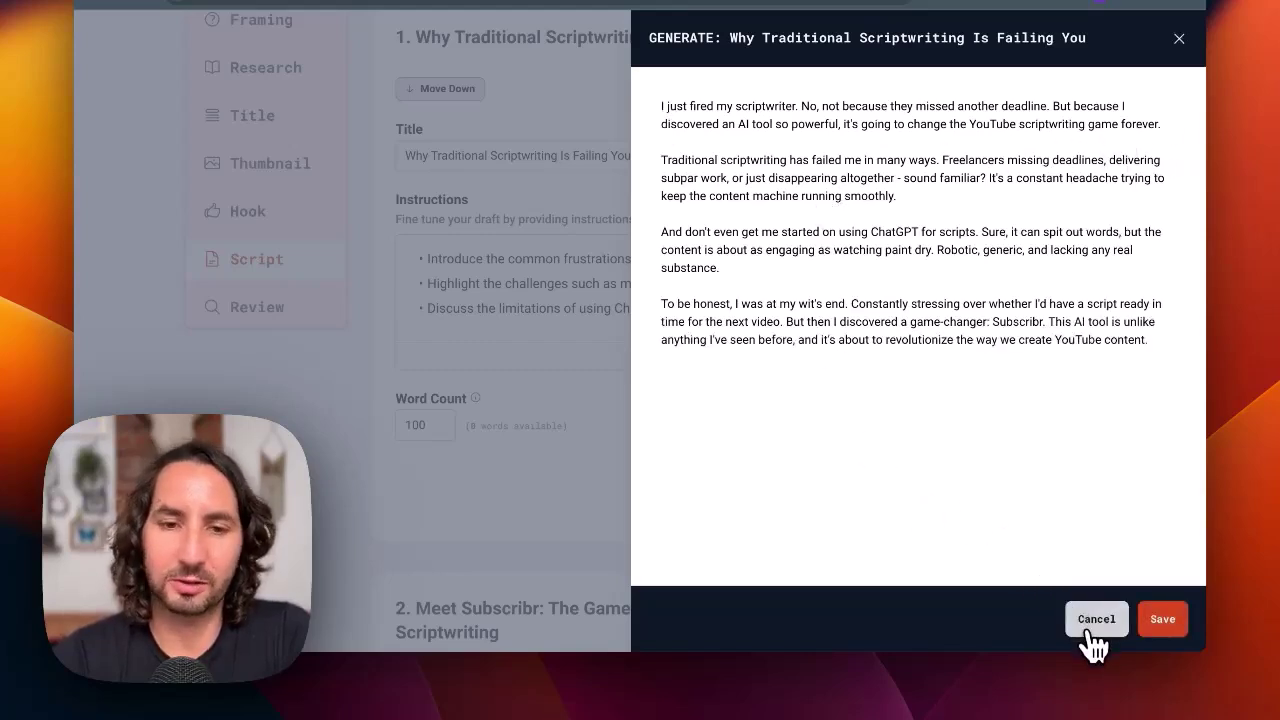
left_click(1171, 628)
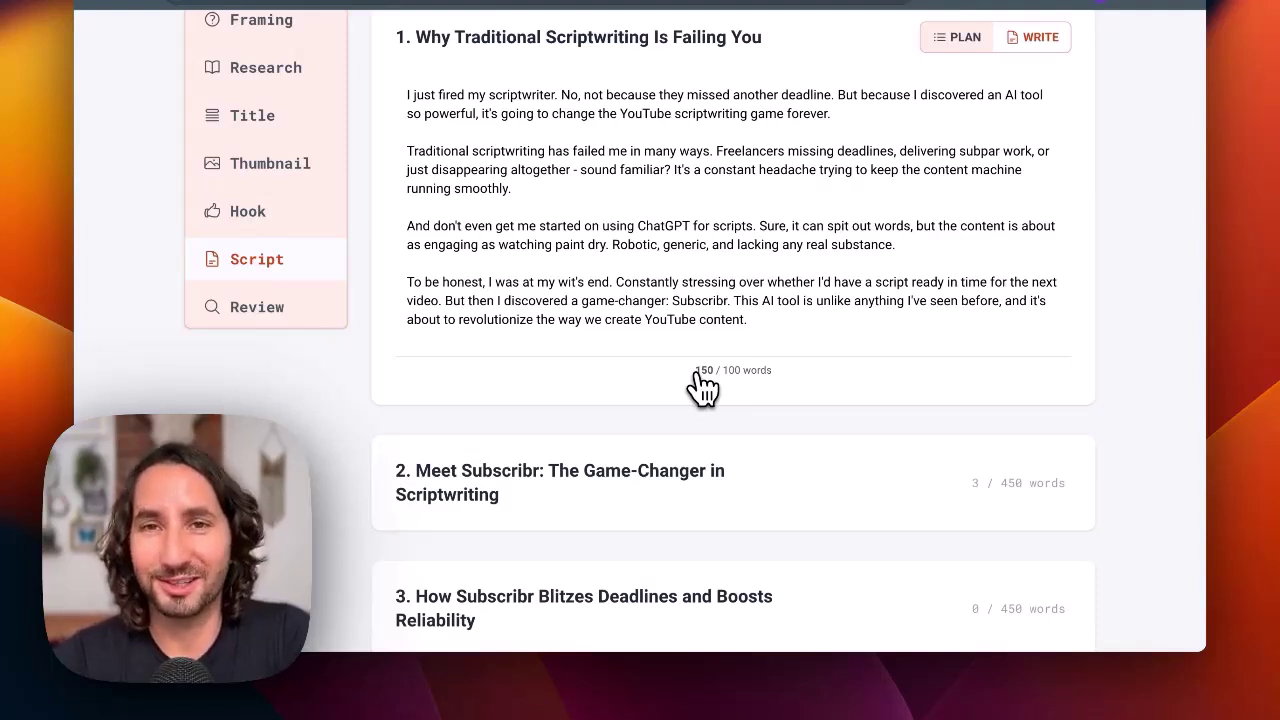
Review the plan and the research report of section 2, "Meet Subscribr: The Game-Changer in Scriptwriting"
scroll(703, 385, "down", 5)
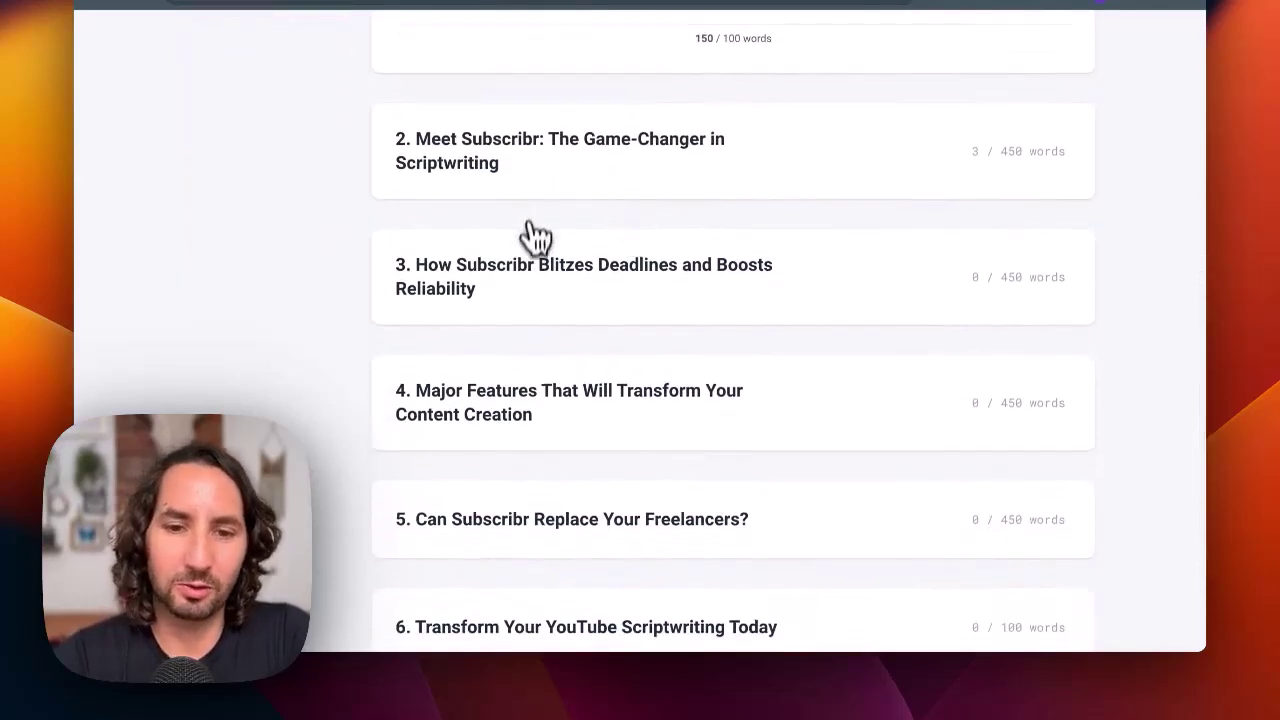
scroll(683, 555, "down", 1)
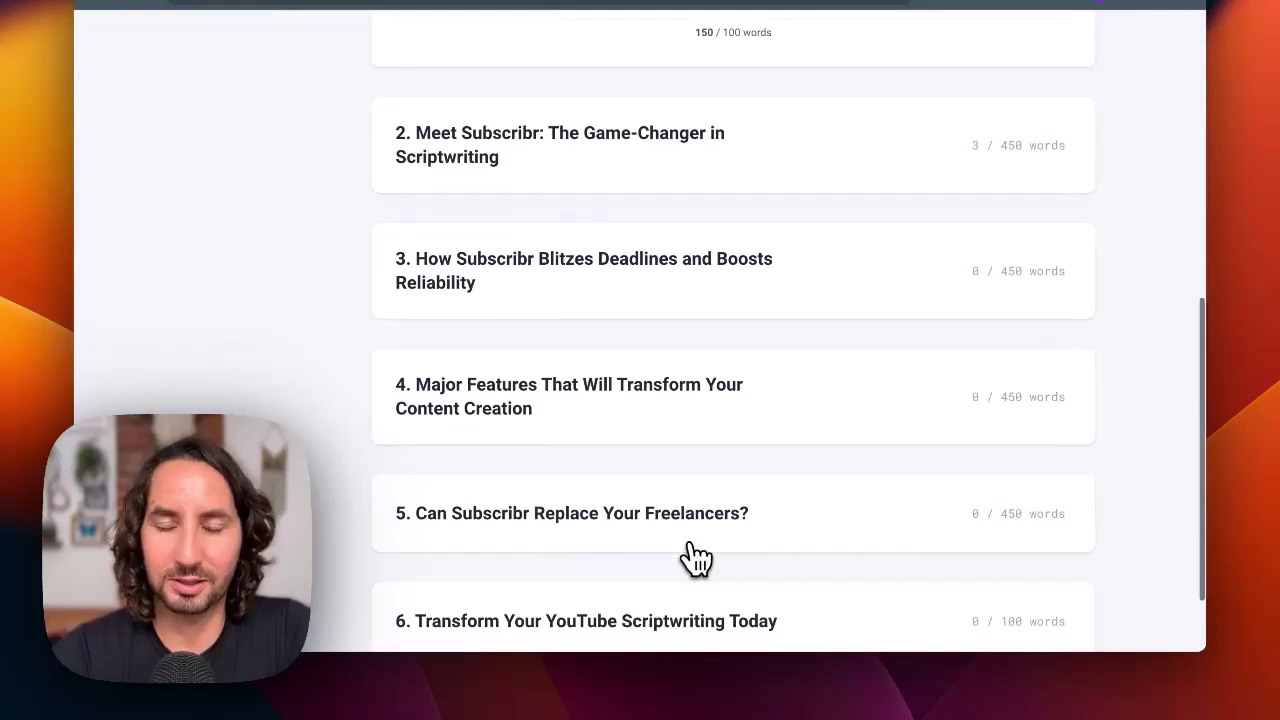
left_click(609, 167)
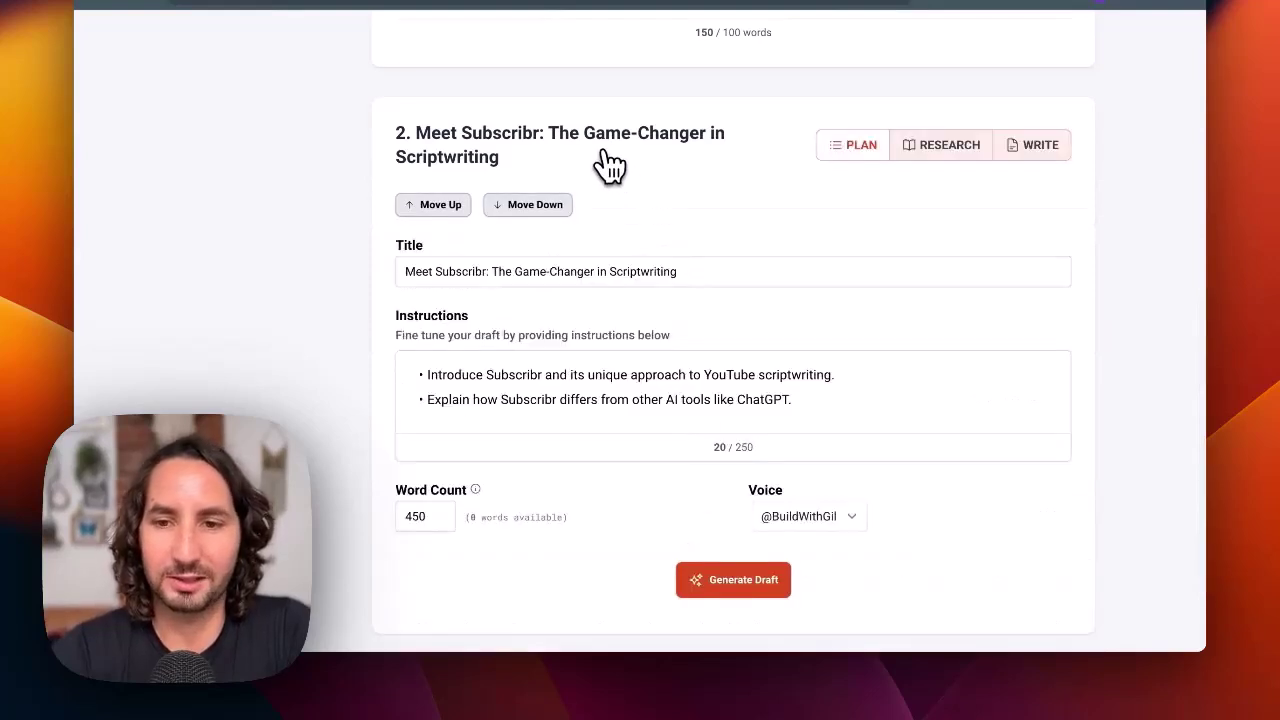
scroll(700, 150, "down", 1)
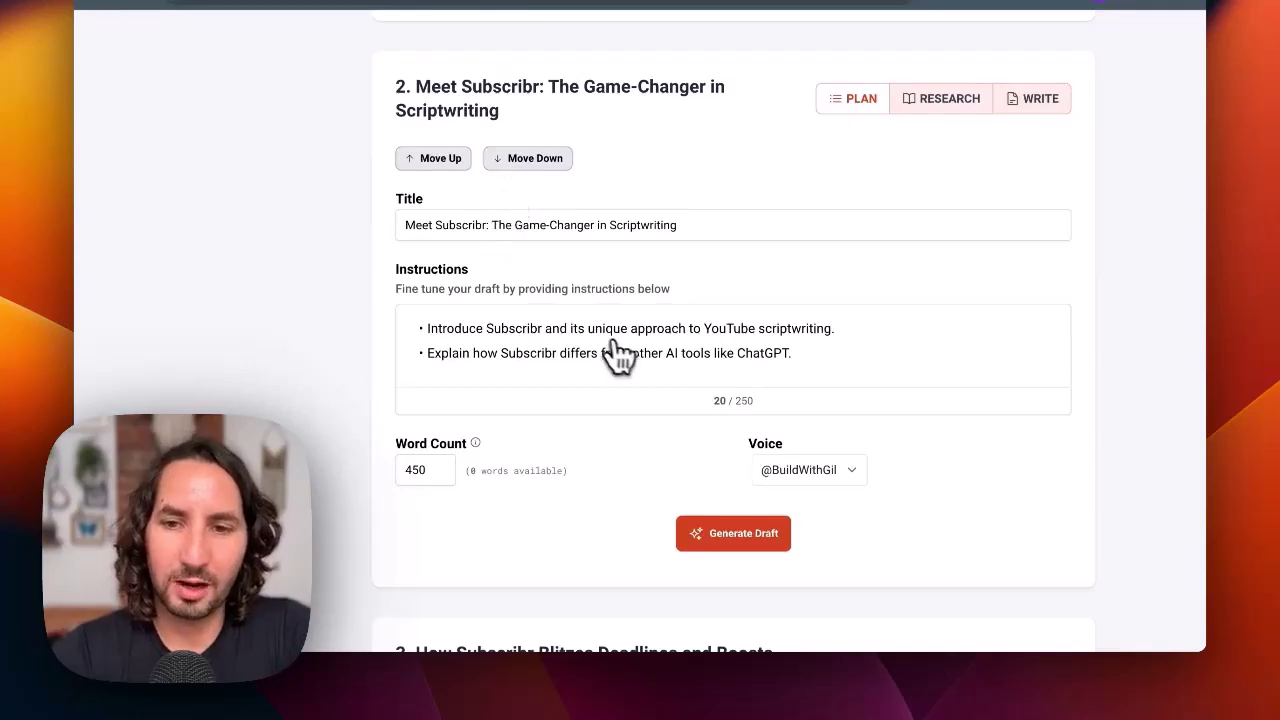
left_click(980, 118)
scroll(886, 329, "down", 3)
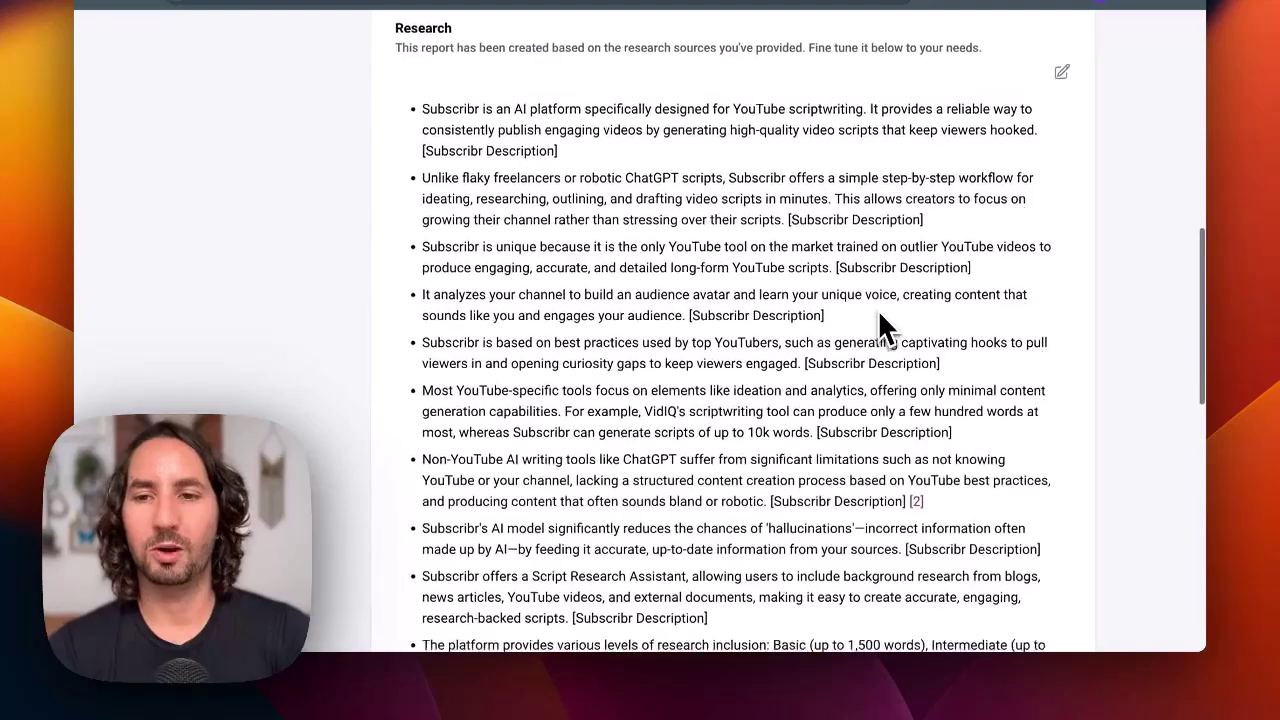
scroll(886, 329, "up", 5)
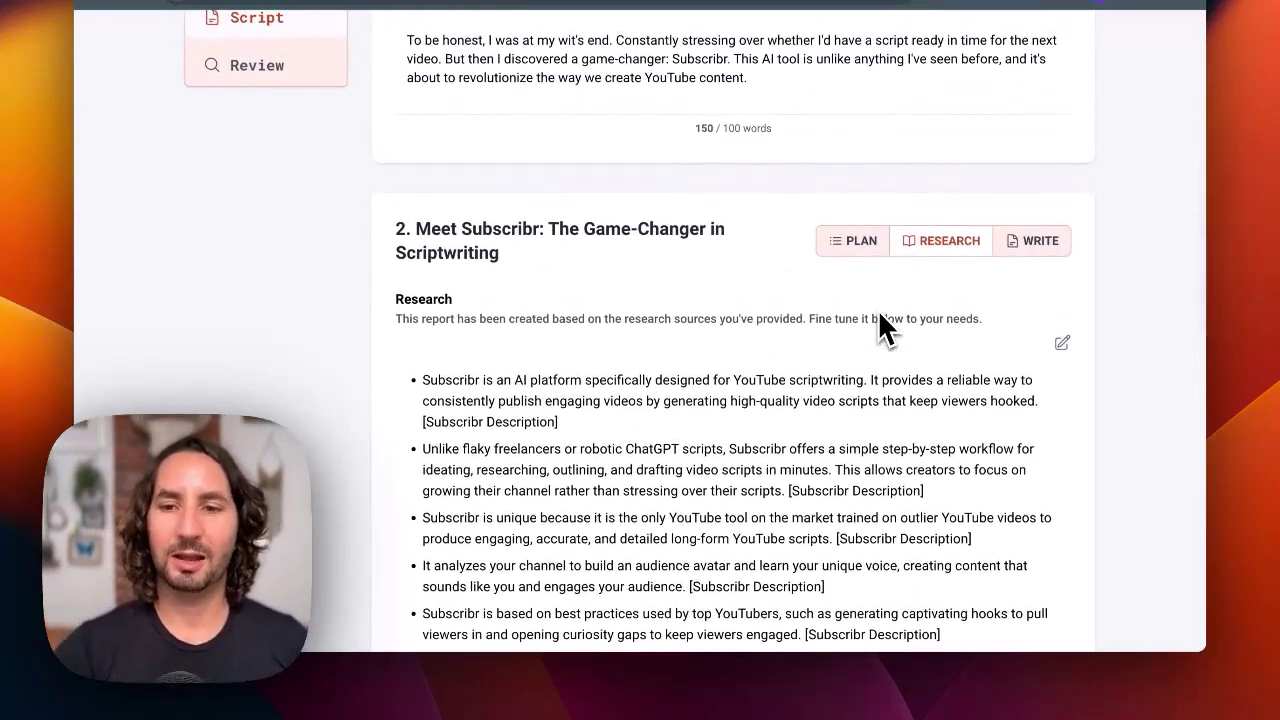
scroll(880, 325, "down", 3)
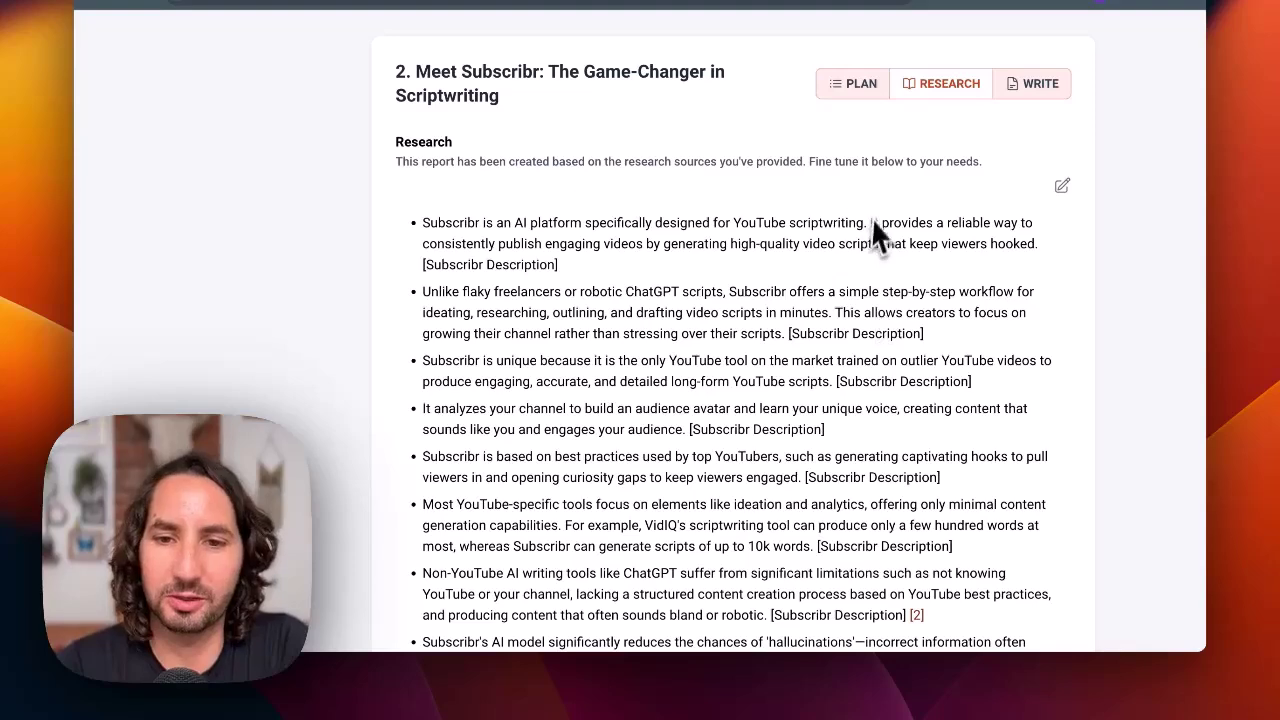
scroll(660, 289, "down", 2)
scroll(737, 274, "up", 2)
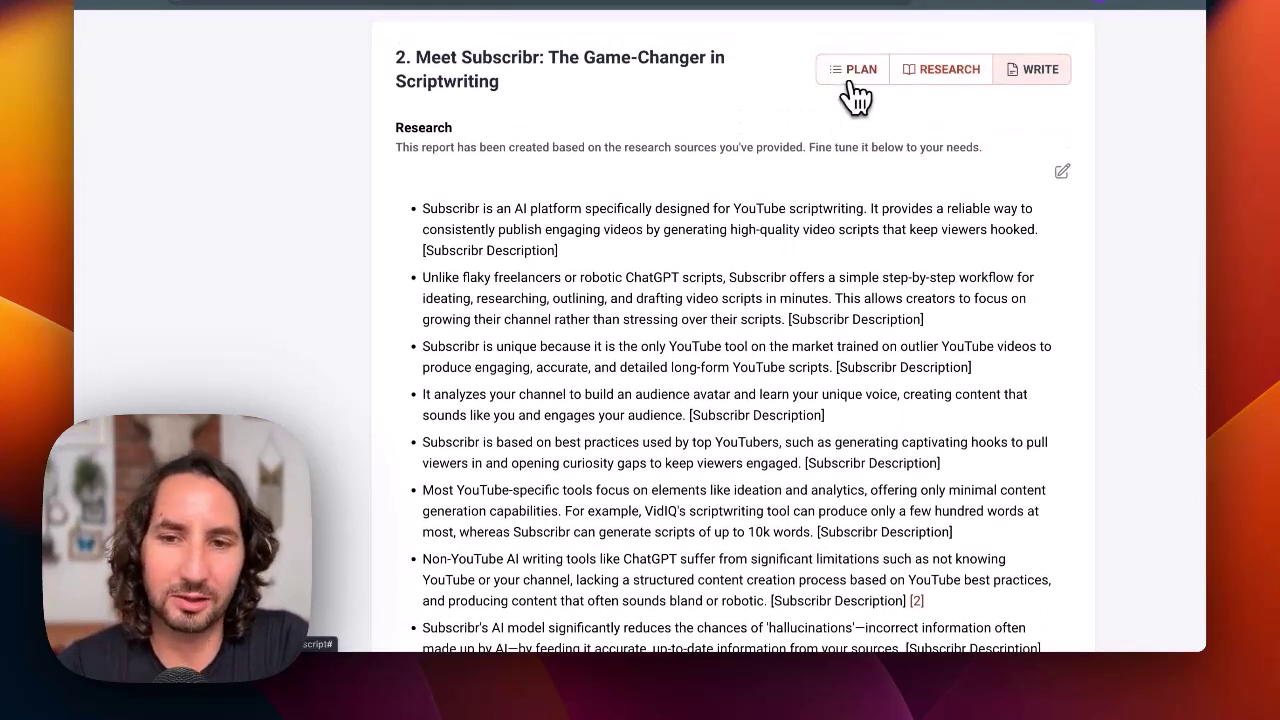
Return to the plan of section 2, collapse the section, and go back to the start of the script outline
left_click(853, 80)
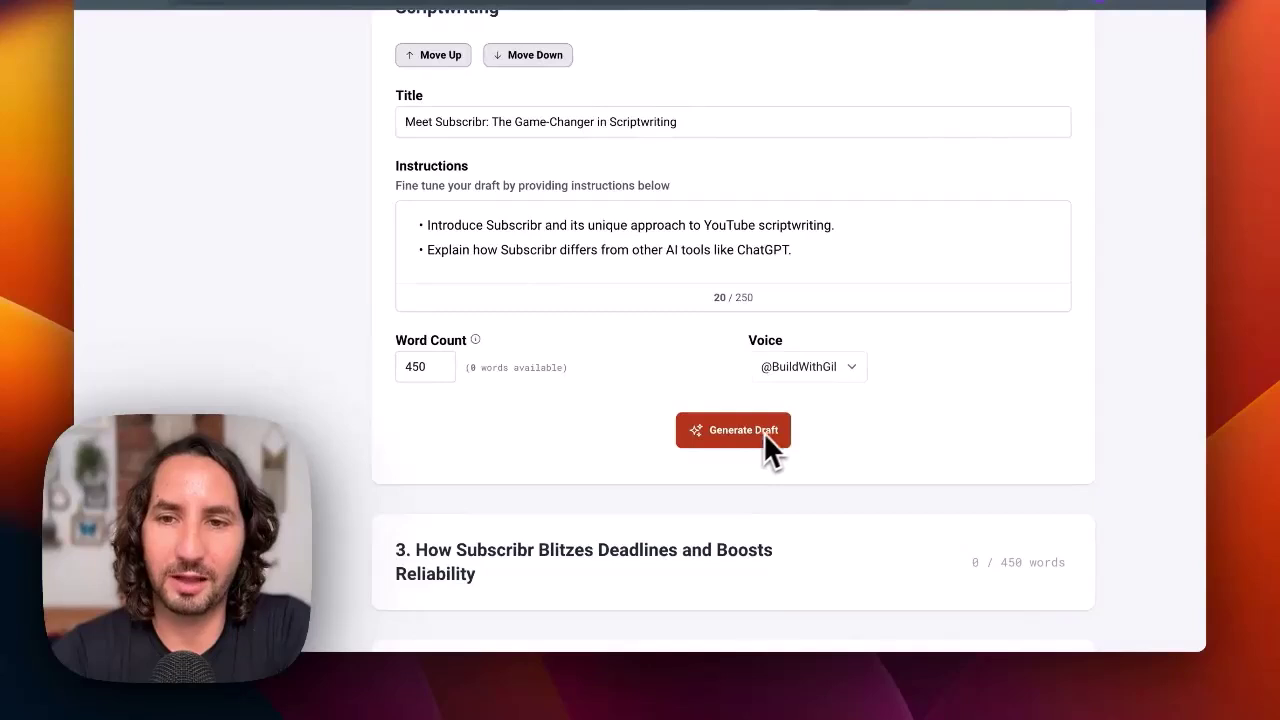
scroll(915, 325, "up", 1)
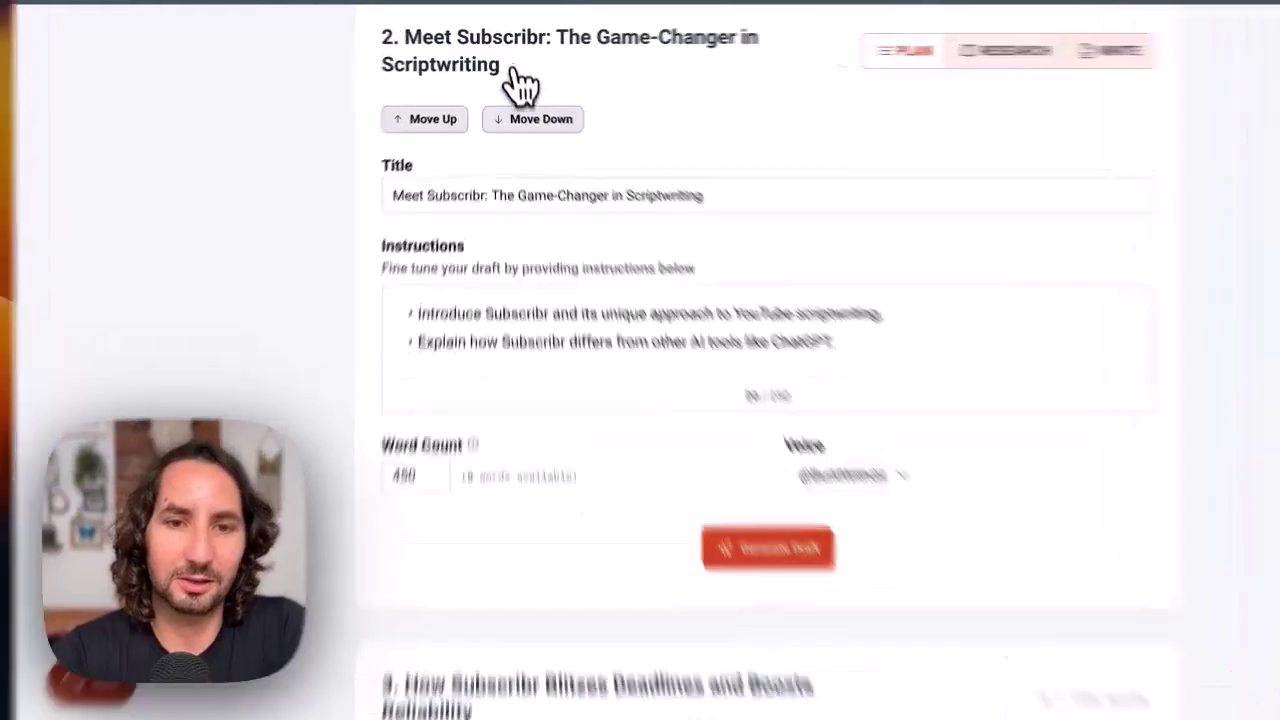
left_click(506, 54)
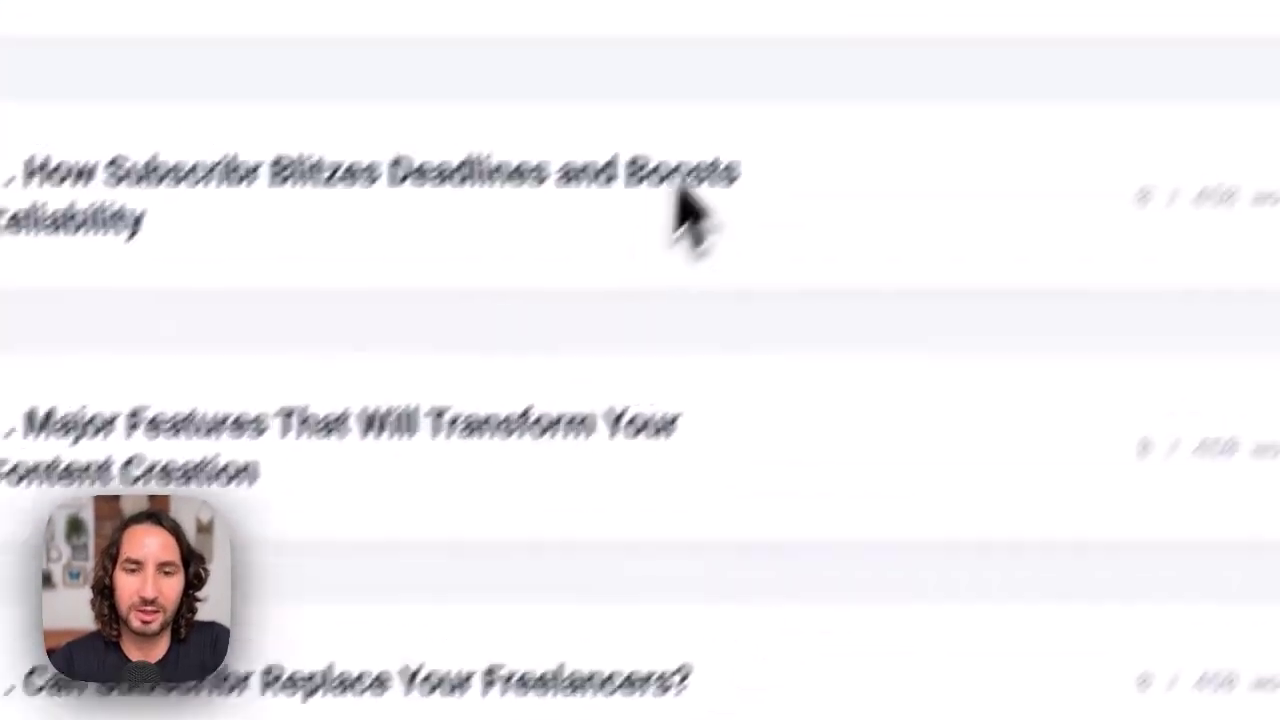
scroll(690, 215, "up", 10)
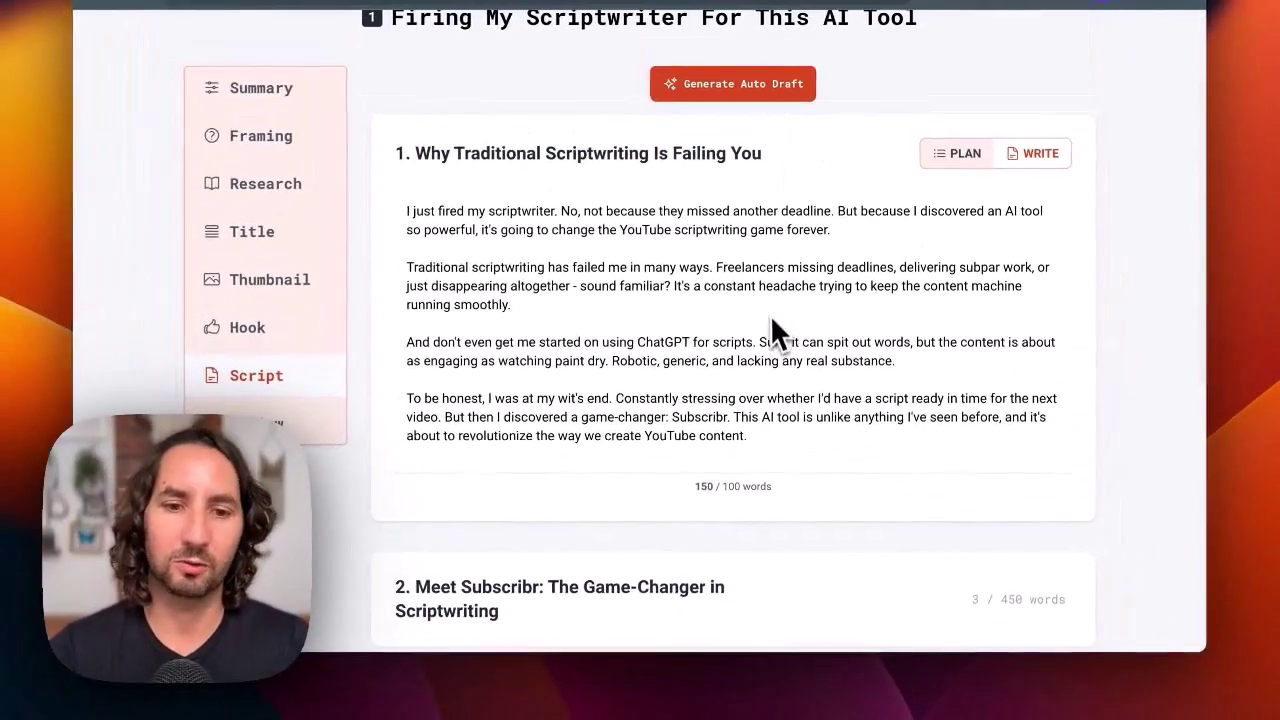
left_click(770, 316)
key("Return")
key("BackSpace")
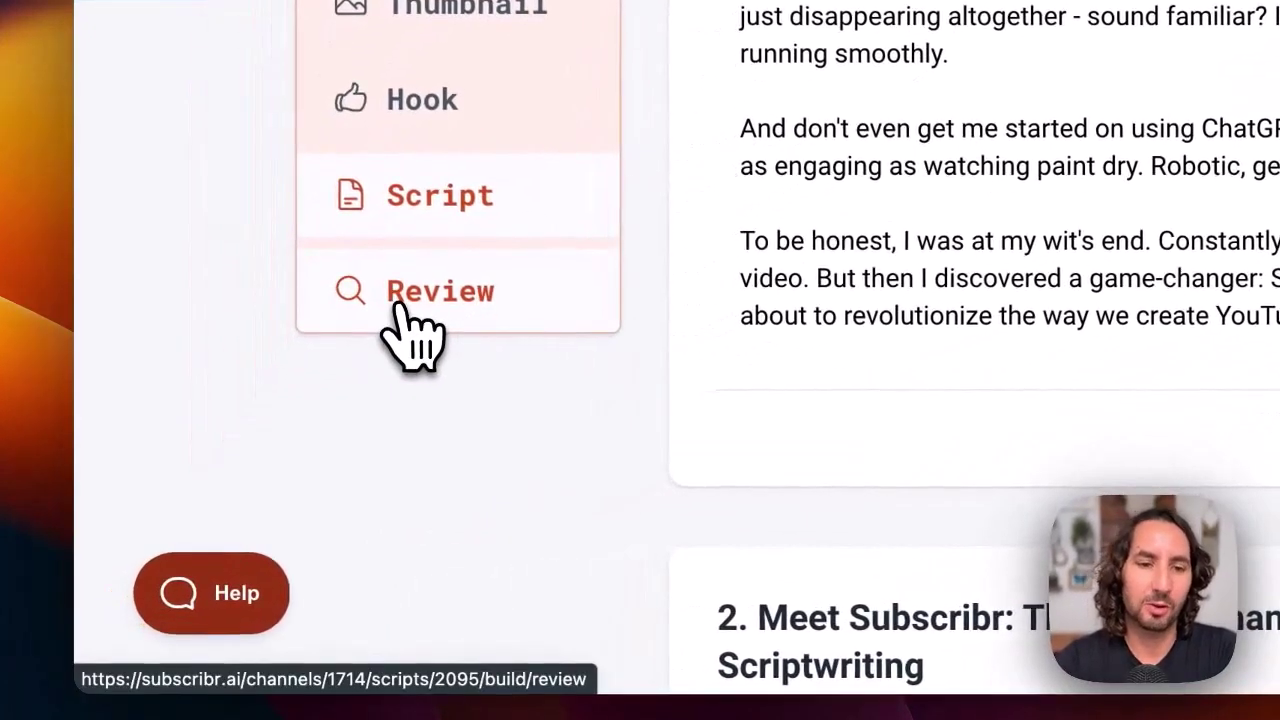
Open the script's Review stage and examine its word count, reading grade, speaking time, readability and the copy and download options
scroll(414, 329, "up", 3)
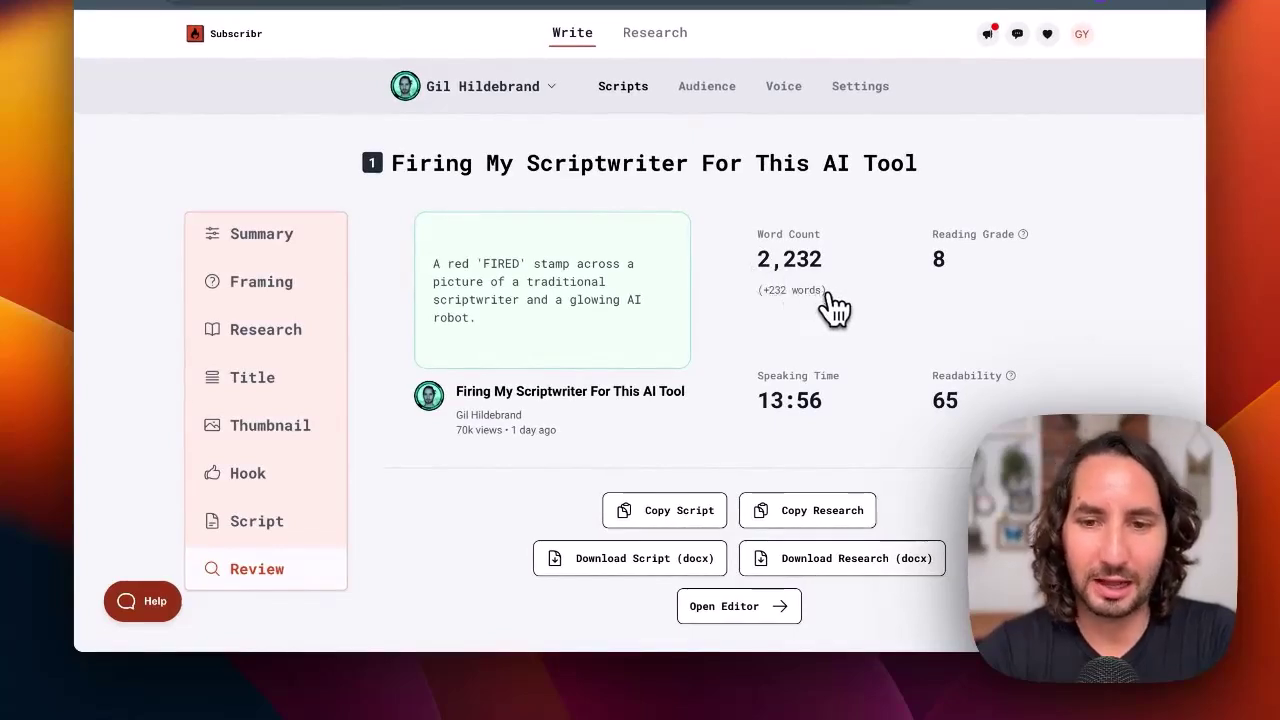
scroll(835, 310, "down", 1)
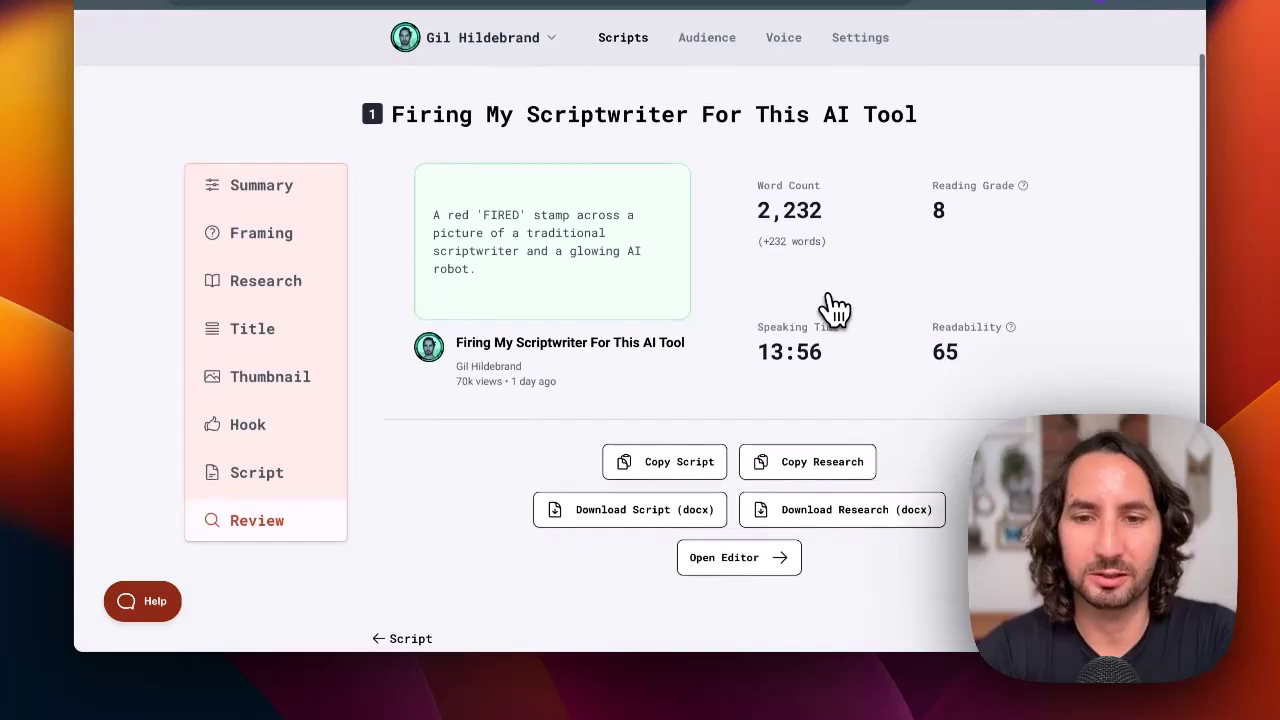
scroll(771, 260, "down", 1)
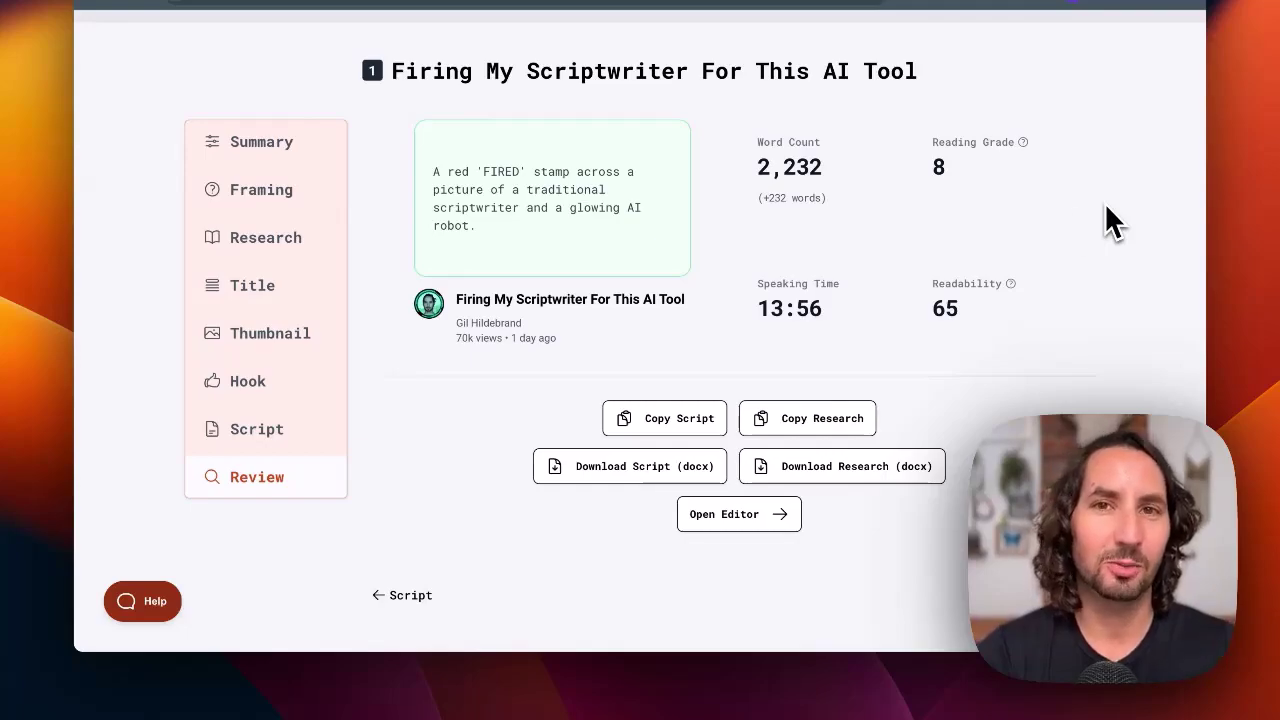
Open the help widget, browse its instant answer articles, and bring up the form for asking support a question
left_click(142, 601)
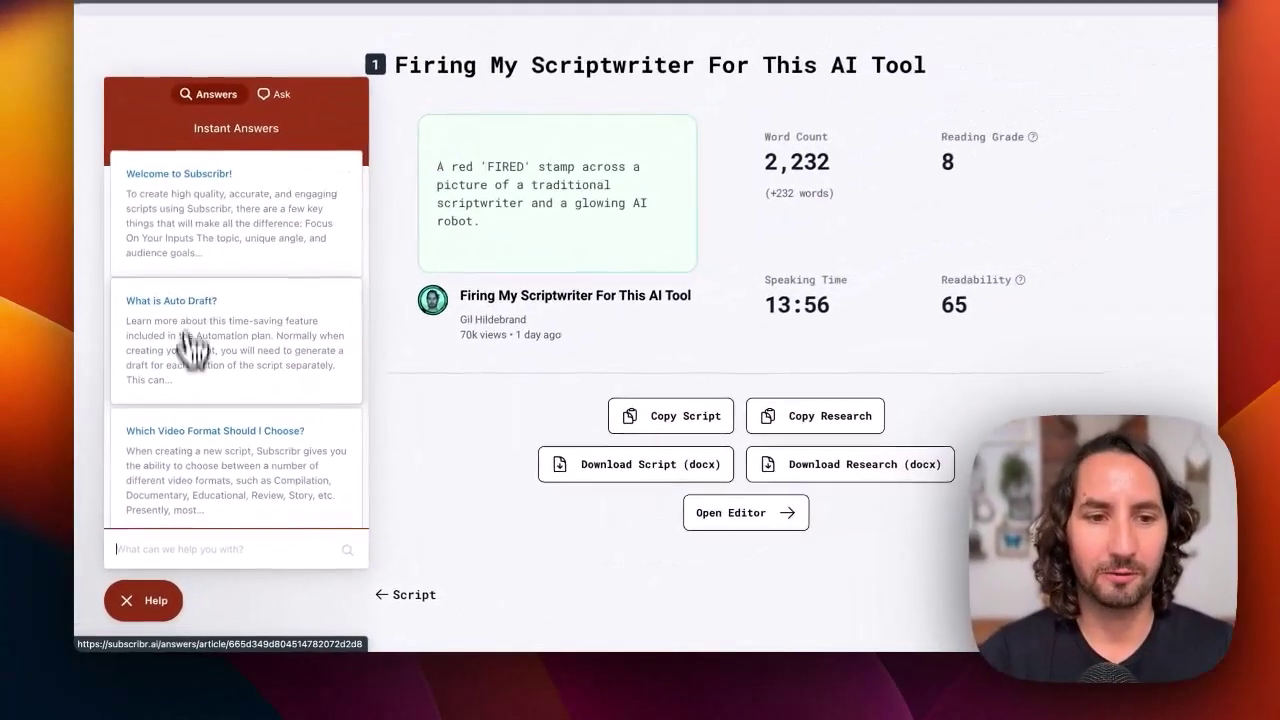
scroll(190, 400, "down", 2)
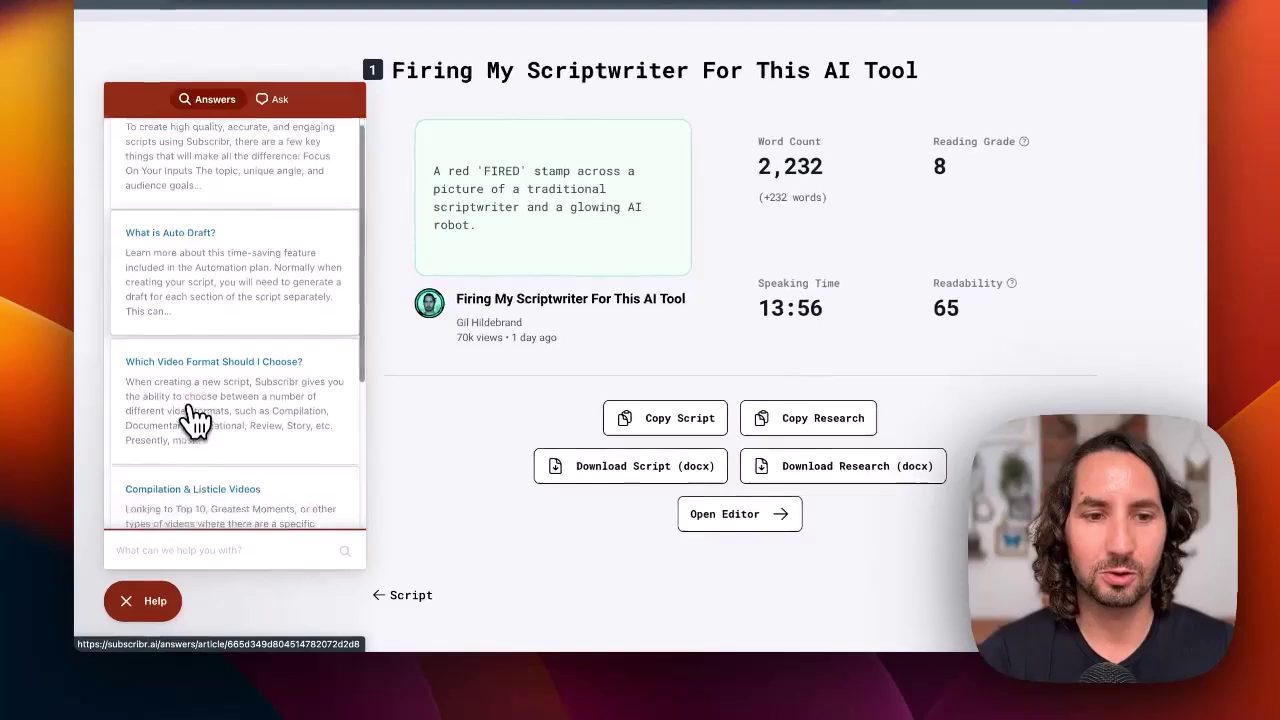
scroll(195, 420, "down", 3)
scroll(238, 345, "up", 5)
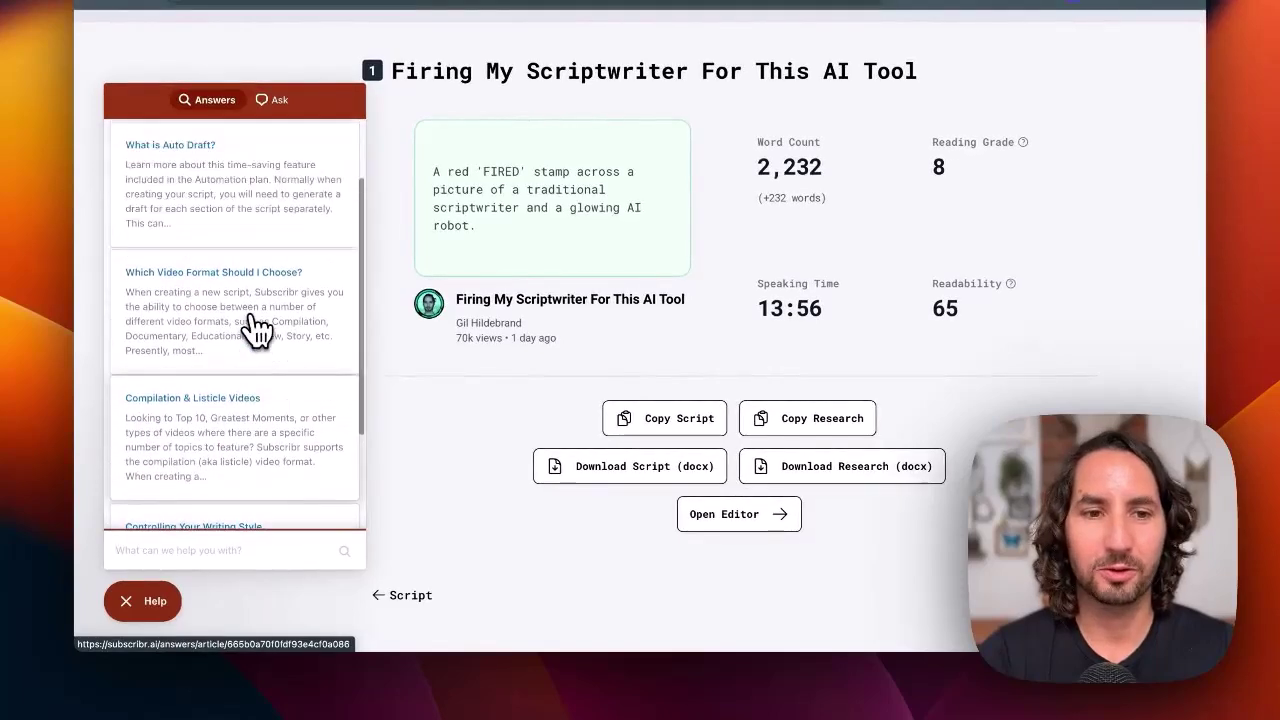
left_click(283, 104)
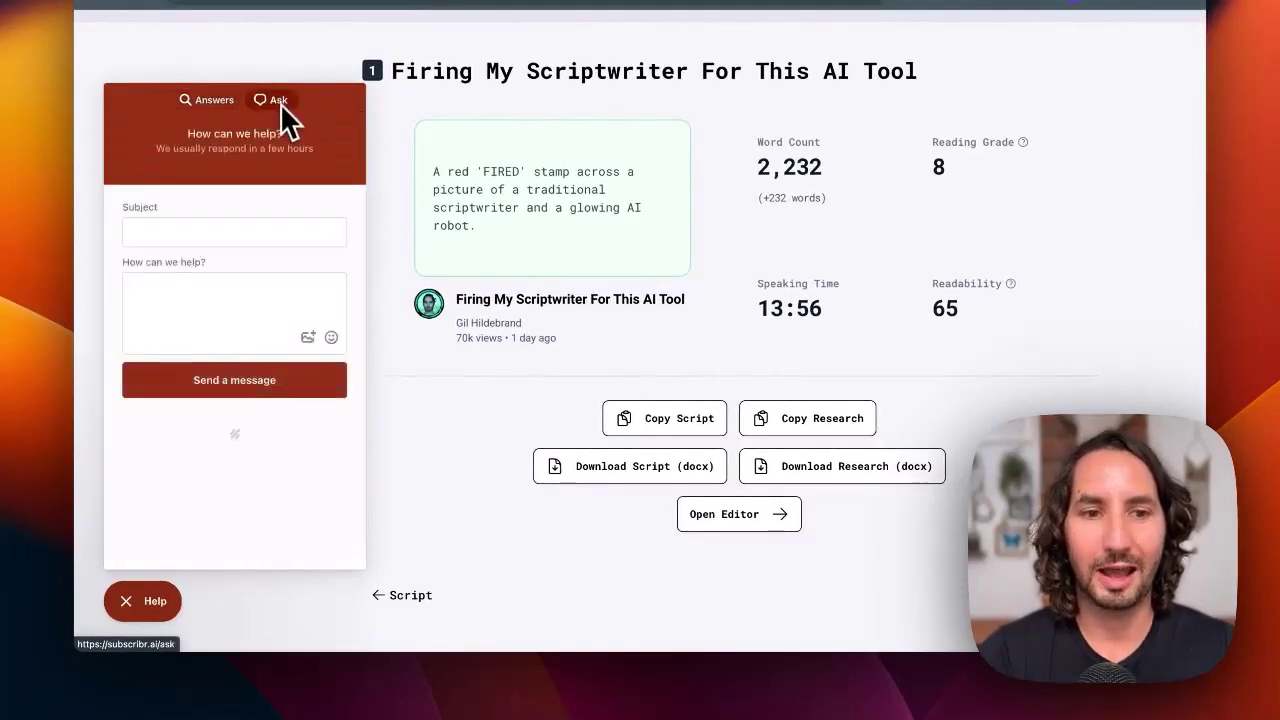